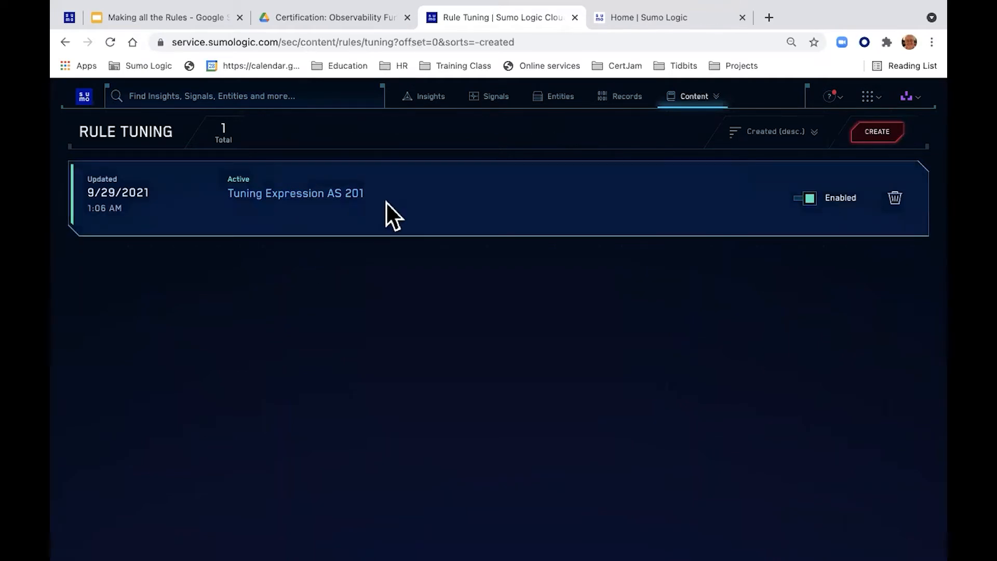
Step: Use CREATE on the Content > Rule Tuning page to open a blank rule tuning expression form
{"action": "left_click", "coordinate": [880, 131]}
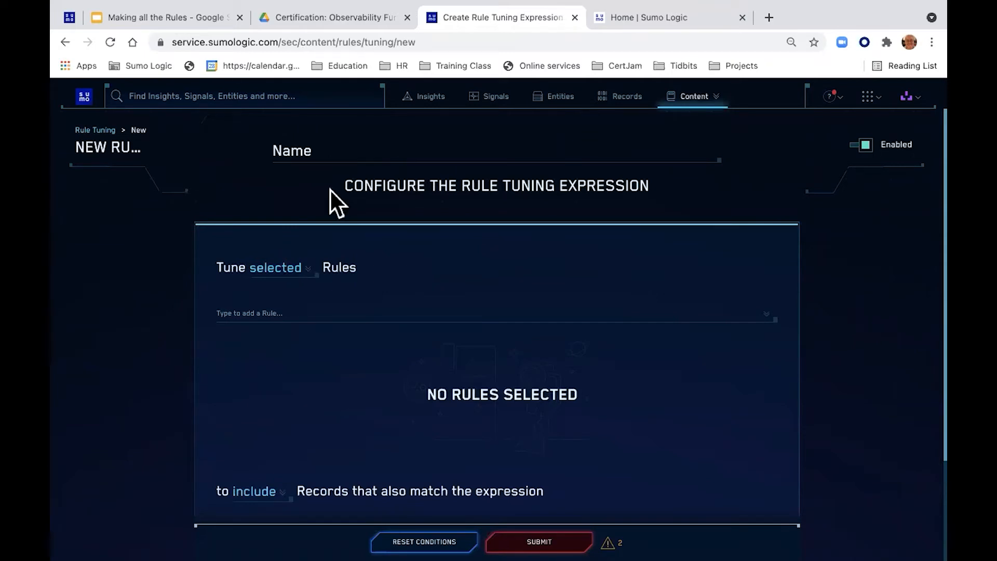
Step: Enter 'JWM Rule Tuning' as the name of the rule tuning expression
{"action": "left_click", "coordinate": [337, 148]}
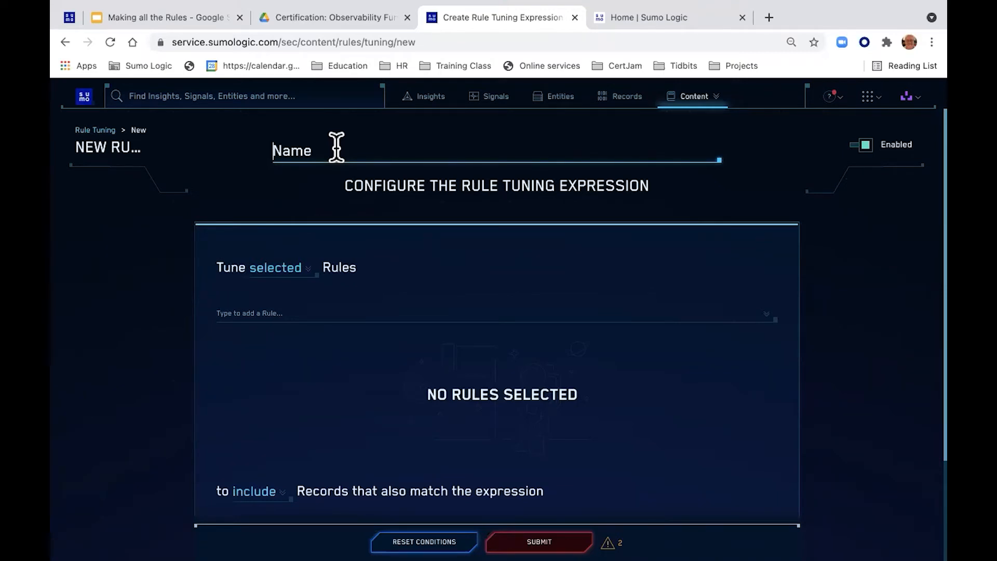
{"action": "type", "text": "JWM"}
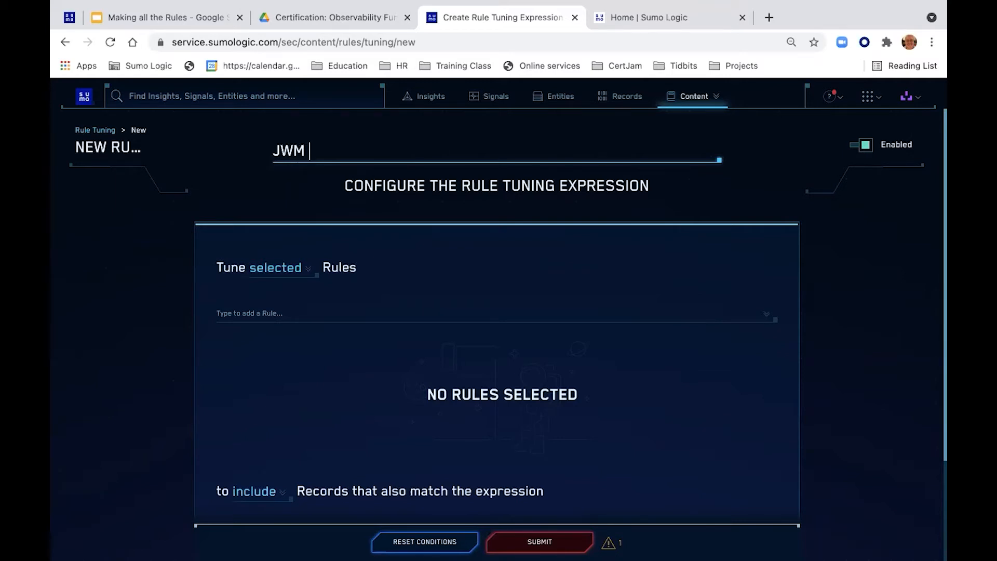
{"action": "type", "text": " Rule Tuning"}
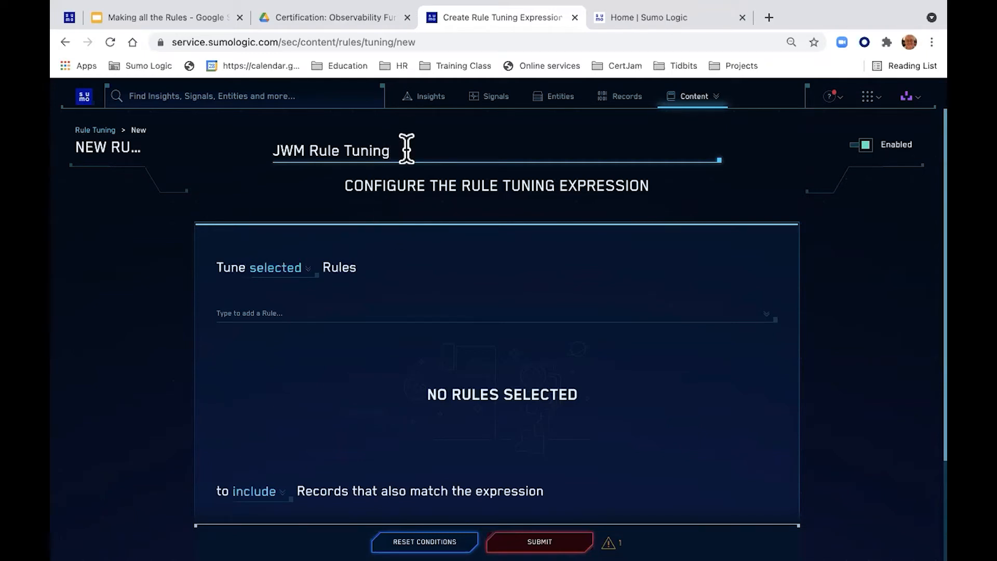
Step: Keep 'Tune selected Rules' and search the rules to tune for 'Firewall'
{"action": "left_click", "coordinate": [281, 267]}
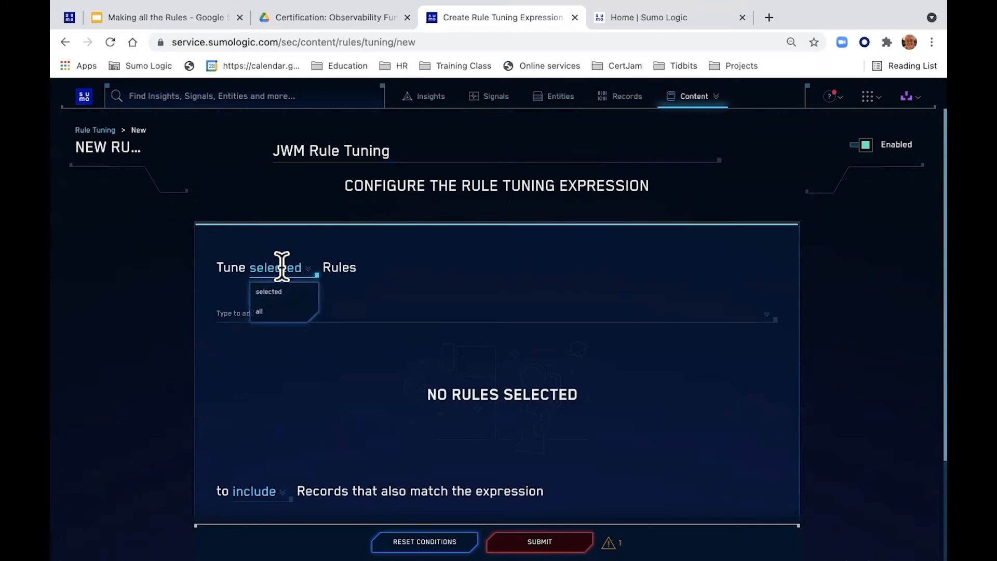
{"action": "left_click", "coordinate": [398, 261]}
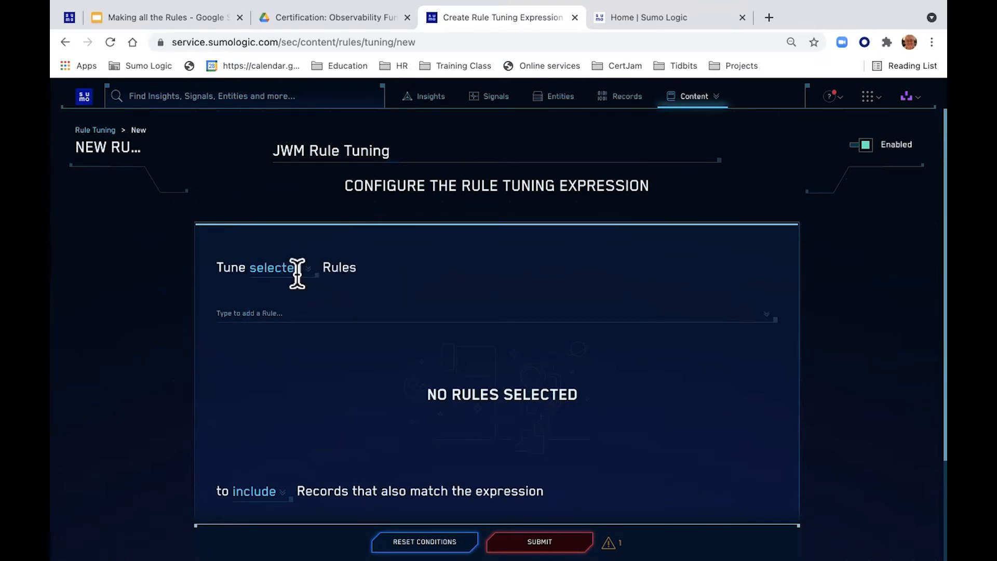
{"action": "left_click", "coordinate": [287, 309]}
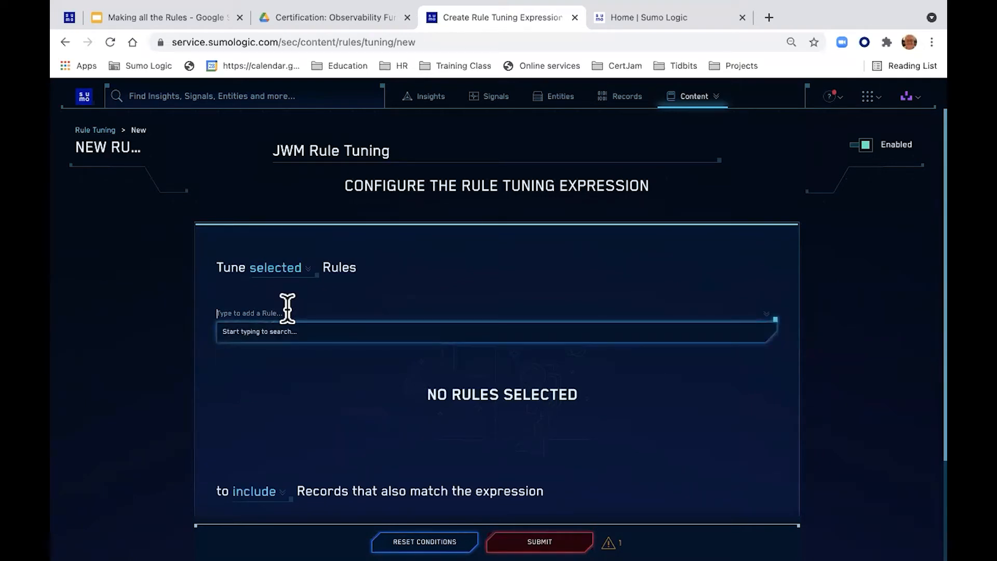
{"action": "type", "text": "fire"}
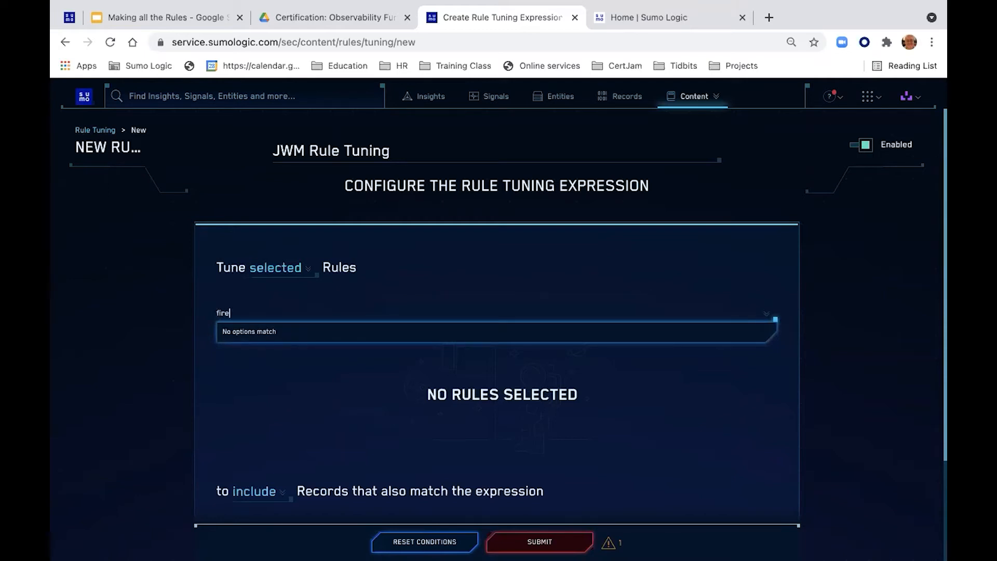
{"action": "key", "text": "BackSpace"}
{"action": "key", "text": "BackSpace"}
{"action": "key", "text": "BackSpace"}
{"action": "key", "text": "BackSpace"}
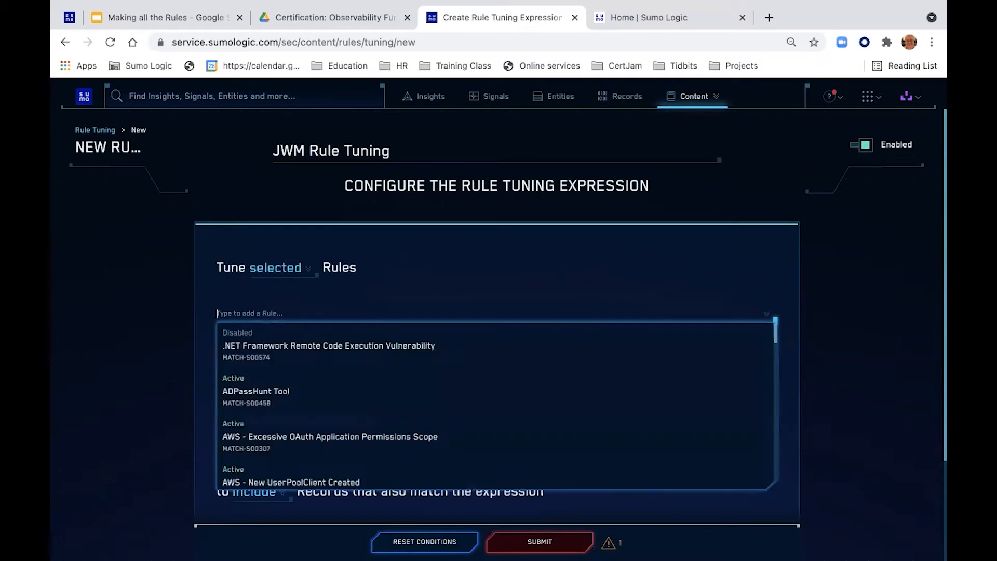
{"action": "type", "text": "Firewel"}
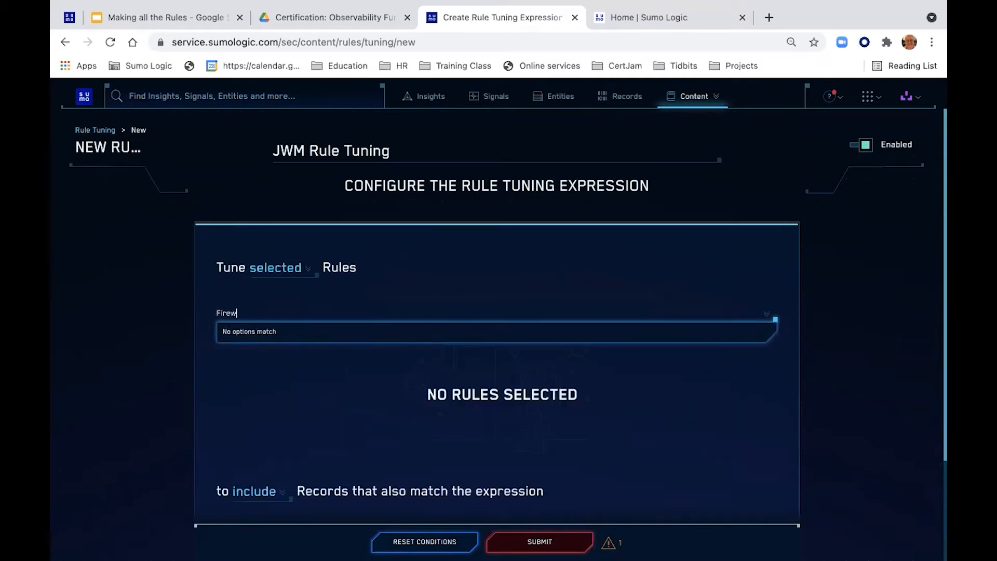
{"action": "key", "text": "BackSpace"}
{"action": "key", "text": "BackSpace"}
{"action": "type", "text": "all"}
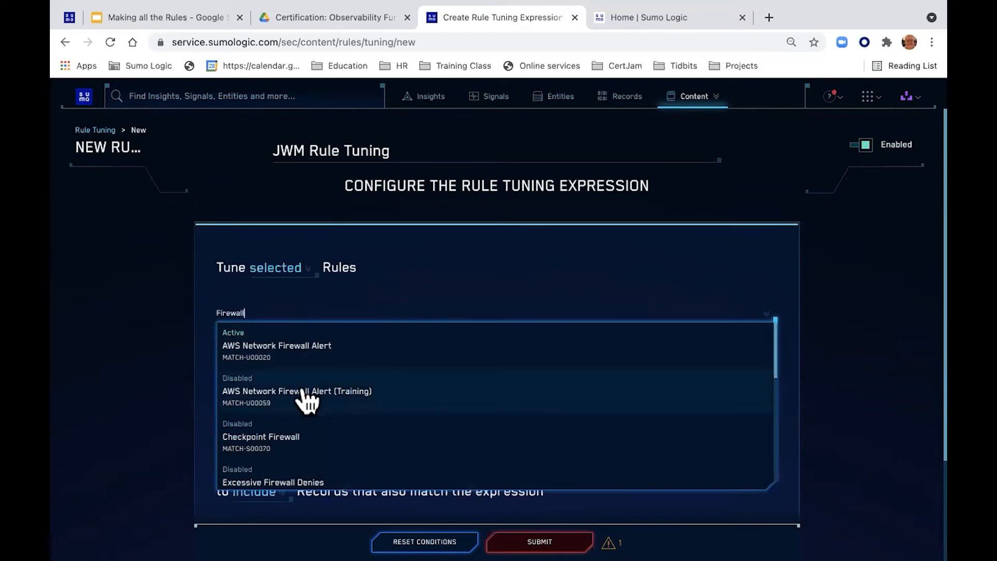
Step: Add the Checkpoint Firewall rule, then switch to the student workbook at Step 2
{"action": "scroll", "coordinate": [306, 400], "scroll_direction": "down", "scroll_amount": 5}
{"action": "scroll", "coordinate": [308, 401], "scroll_direction": "down", "scroll_amount": 1}
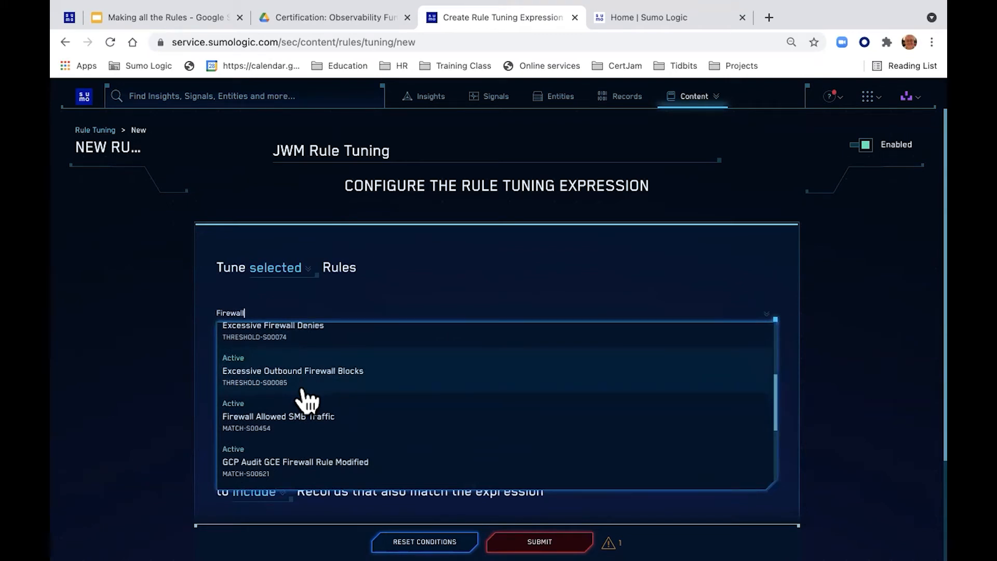
{"action": "scroll", "coordinate": [307, 400], "scroll_direction": "down", "scroll_amount": 2}
{"action": "scroll", "coordinate": [308, 400], "scroll_direction": "up", "scroll_amount": 6}
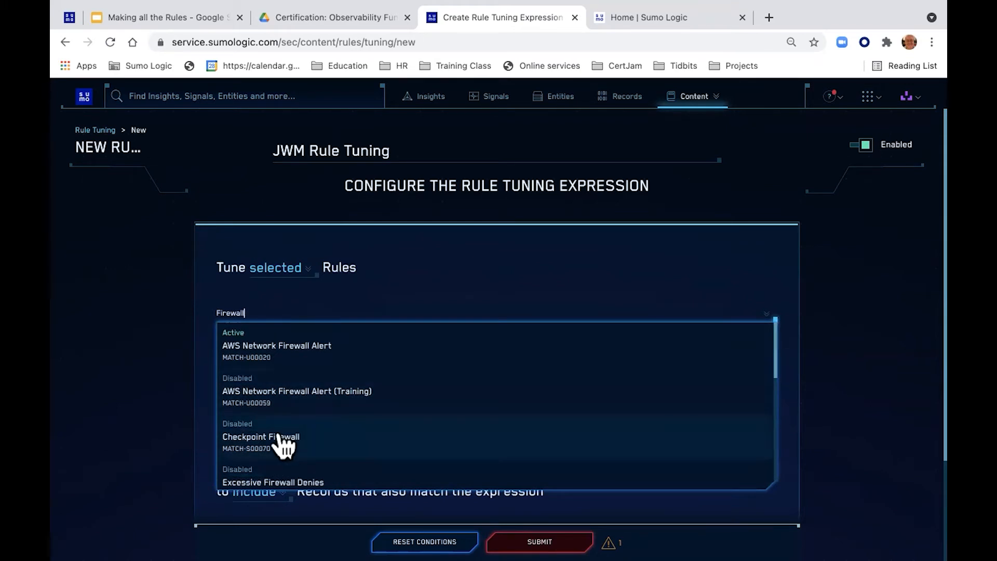
{"action": "left_click", "coordinate": [258, 428]}
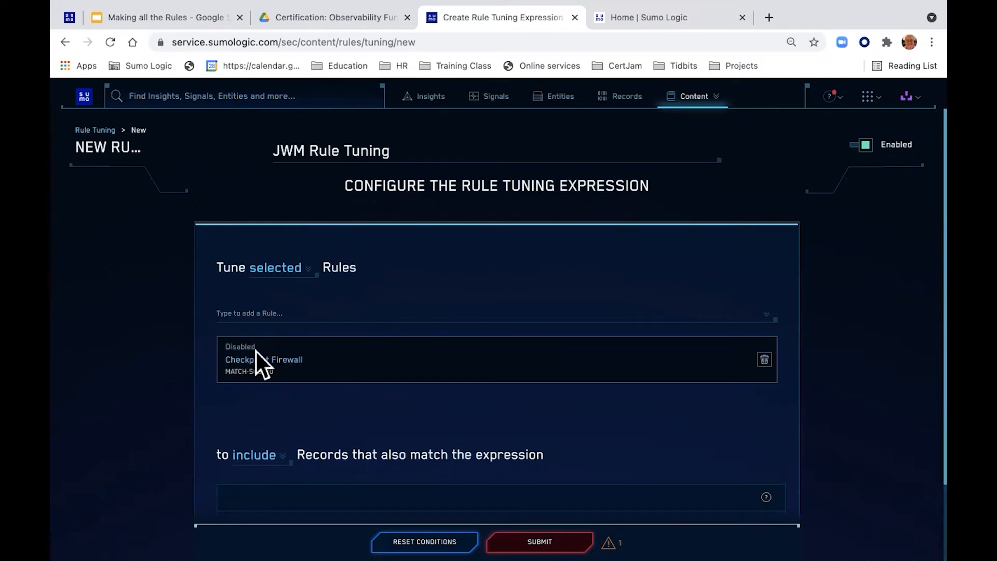
{"action": "scroll", "coordinate": [302, 373], "scroll_direction": "down", "scroll_amount": 2}
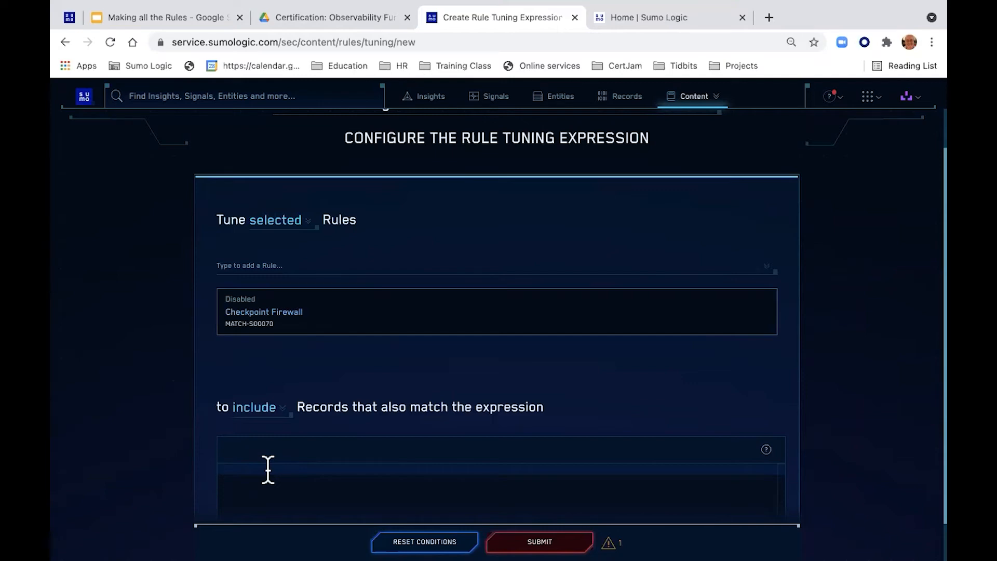
{"action": "key", "text": "ctrl+Right"}
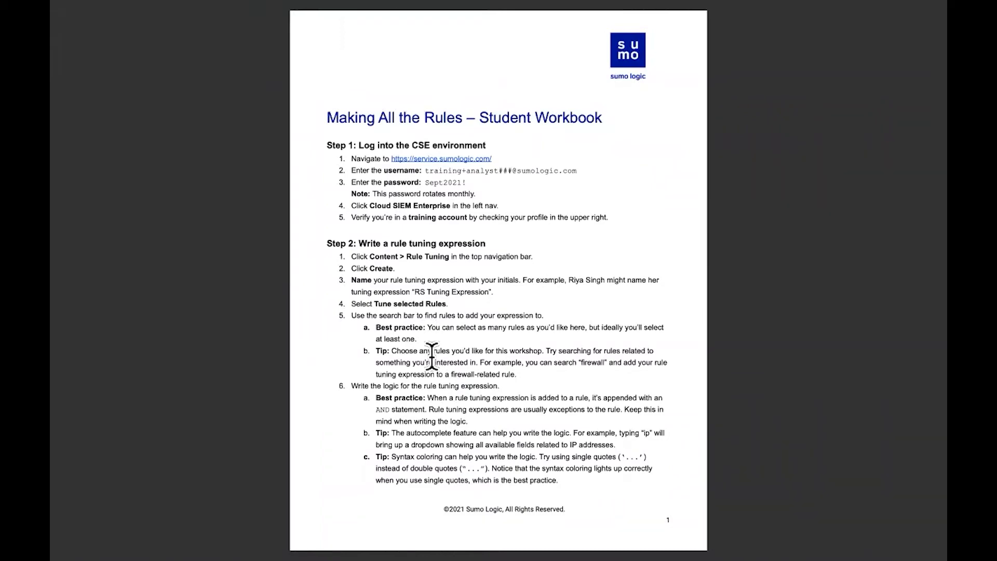
Step: Highlight the workbook's example user_email exception line, then return to the rule tuning form
{"action": "scroll", "coordinate": [430, 358], "scroll_direction": "right", "scroll_amount": 5}
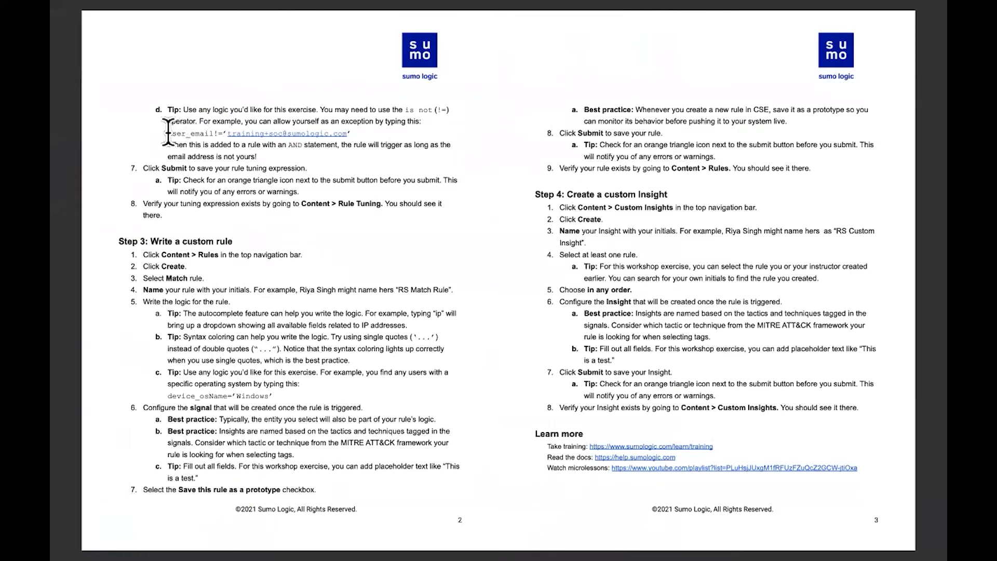
{"action": "left_click_drag", "start_coordinate": [167, 133], "coordinate": [238, 134]}
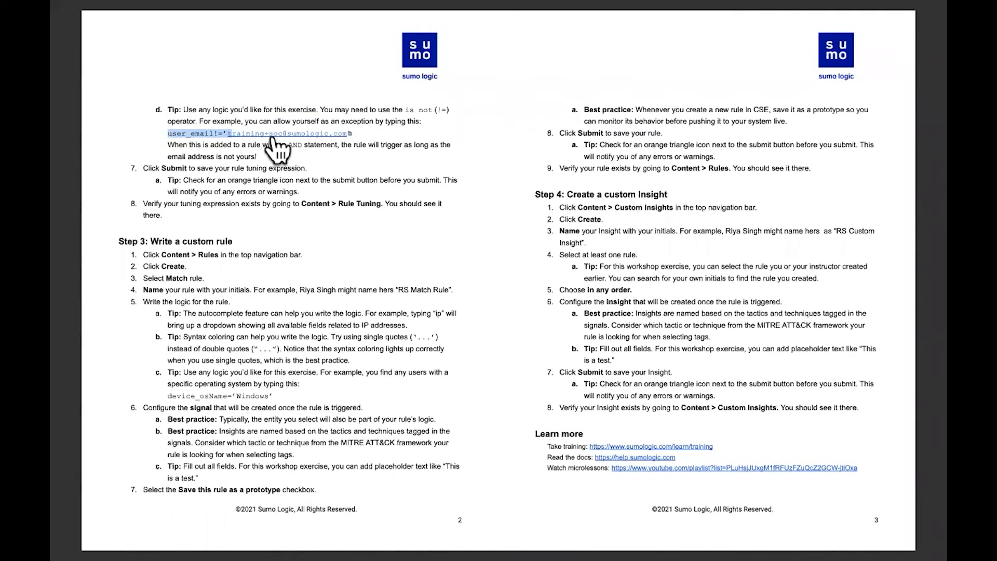
{"action": "key", "text": "ctrl+Left"}
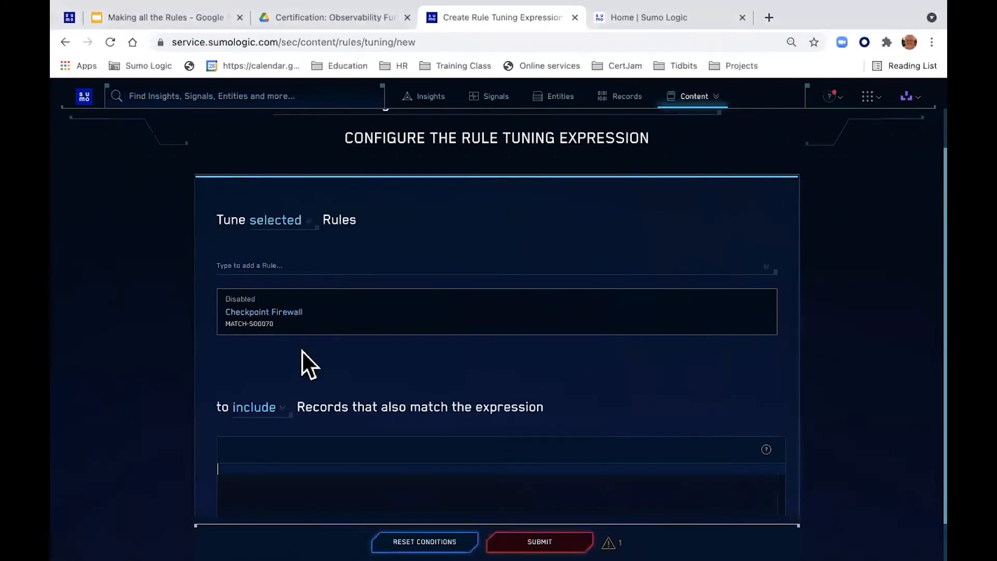
{"action": "left_click", "coordinate": [271, 469]}
{"action": "key", "text": "ctrl+Right"}
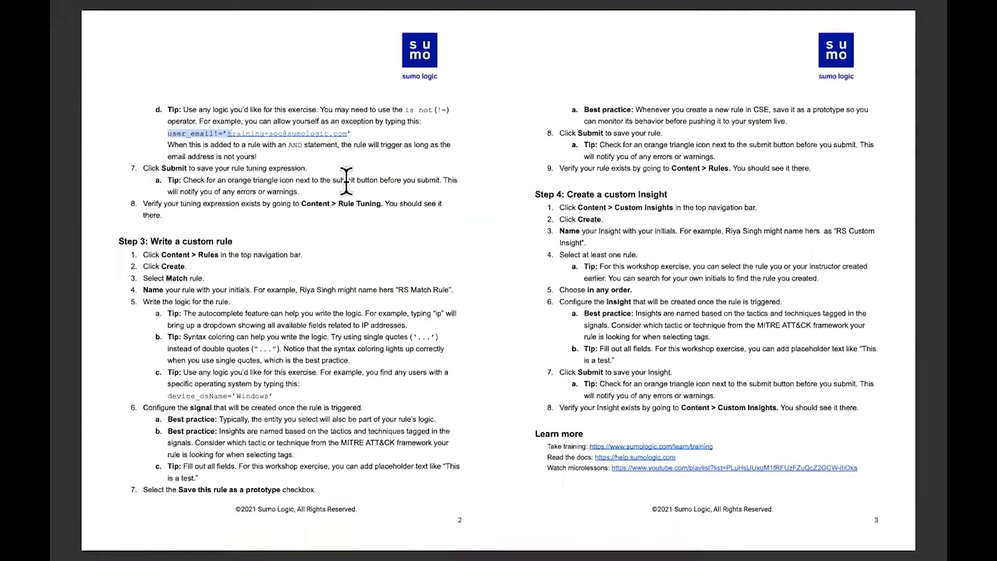
{"action": "key", "text": "ctrl+Left"}
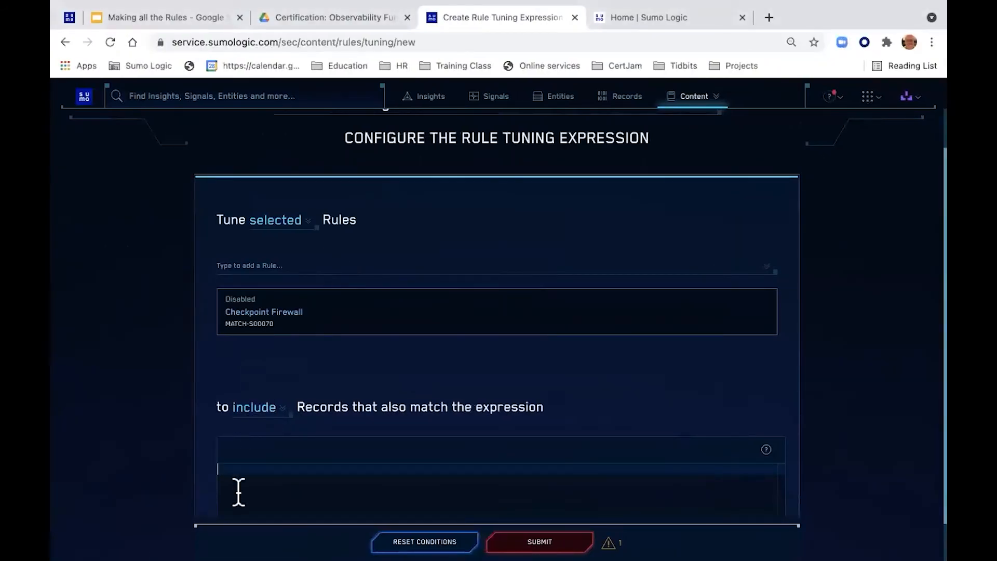
Step: Write the expression user_email != '<the user's own e-mail address>', fixing autocomplete errors
{"action": "type", "text": "email"}
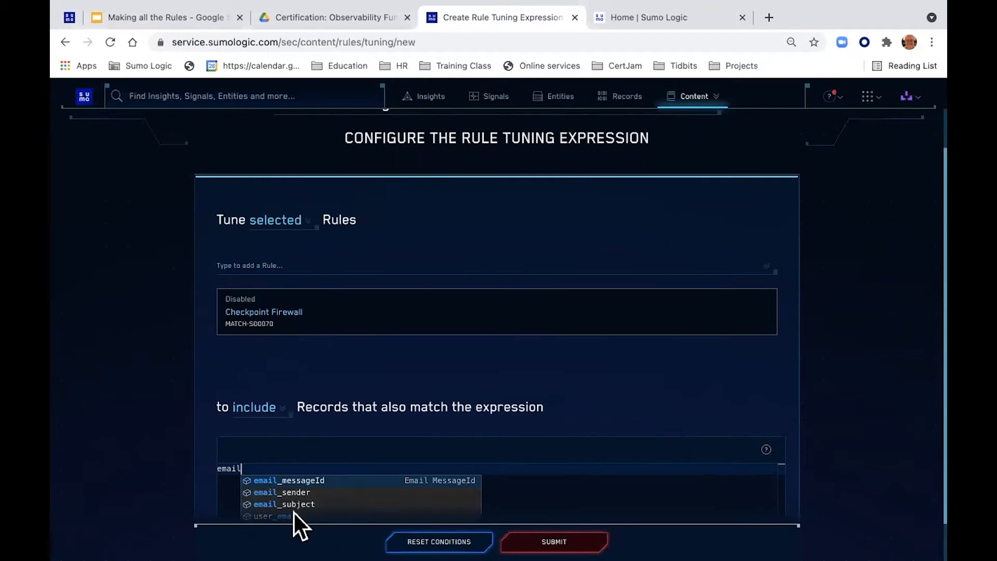
{"action": "key", "text": "Escape"}
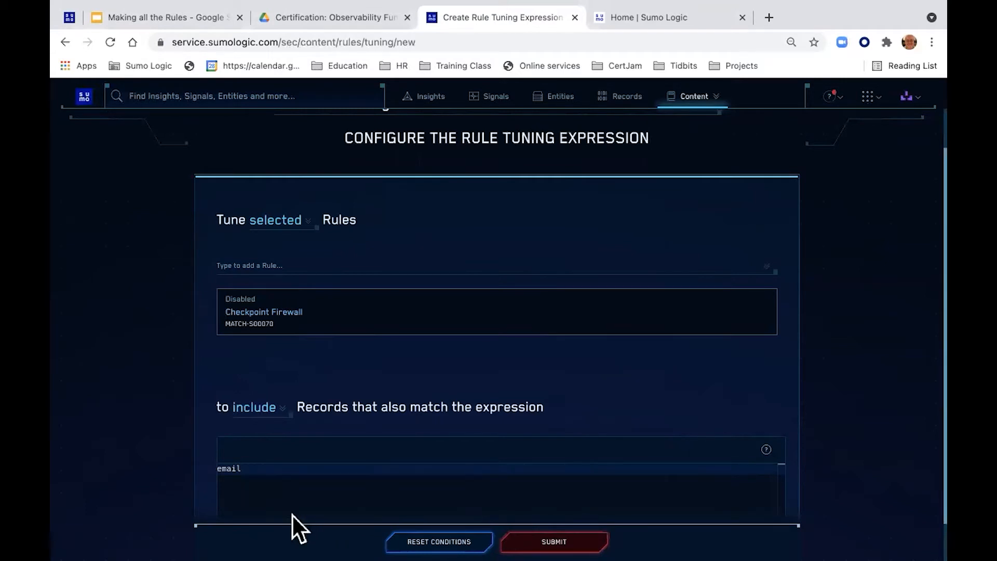
{"action": "key", "text": "BackSpace"}
{"action": "type", "text": "l"}
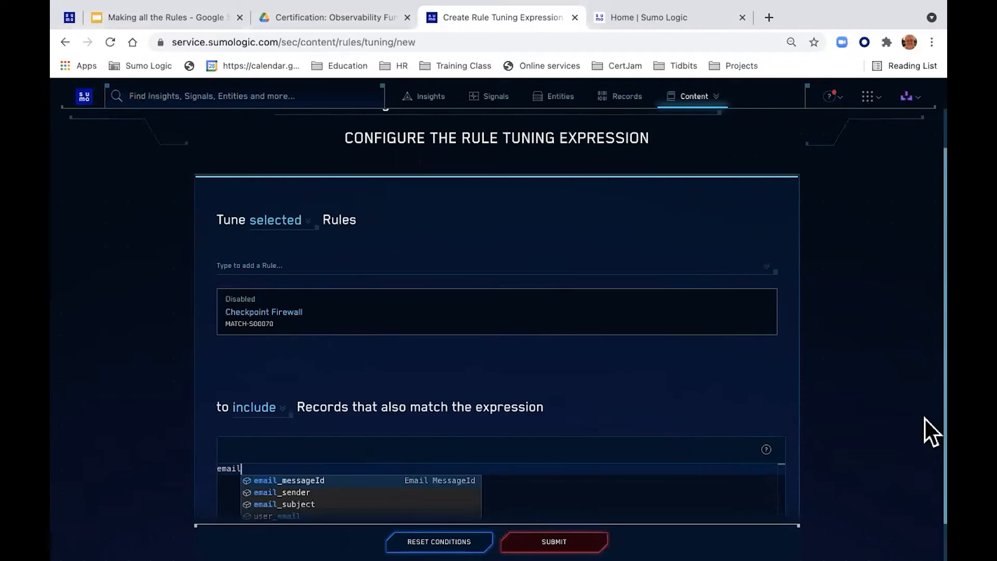
{"action": "scroll", "coordinate": [925, 482], "scroll_direction": "down", "scroll_amount": 1}
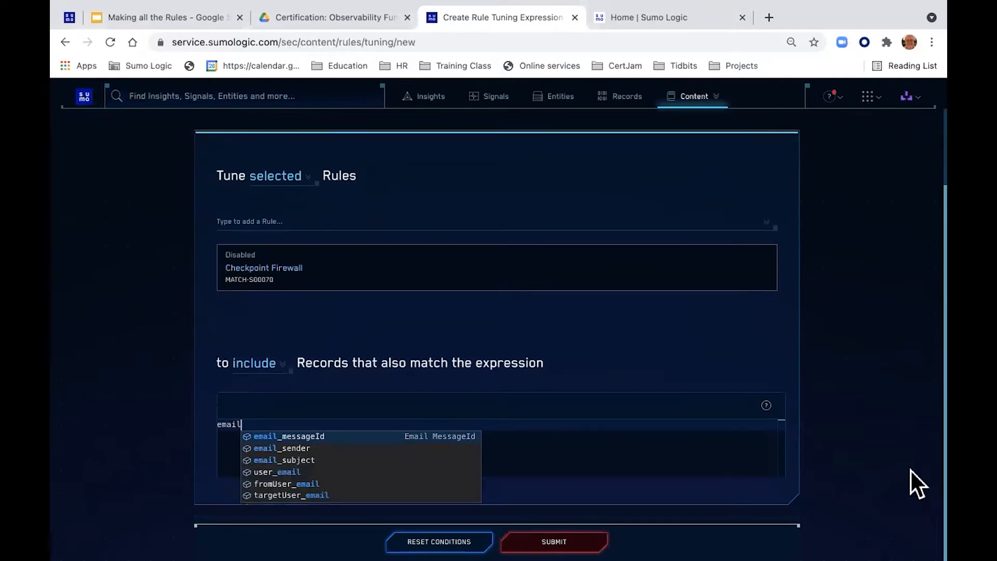
{"action": "left_click", "coordinate": [275, 471]}
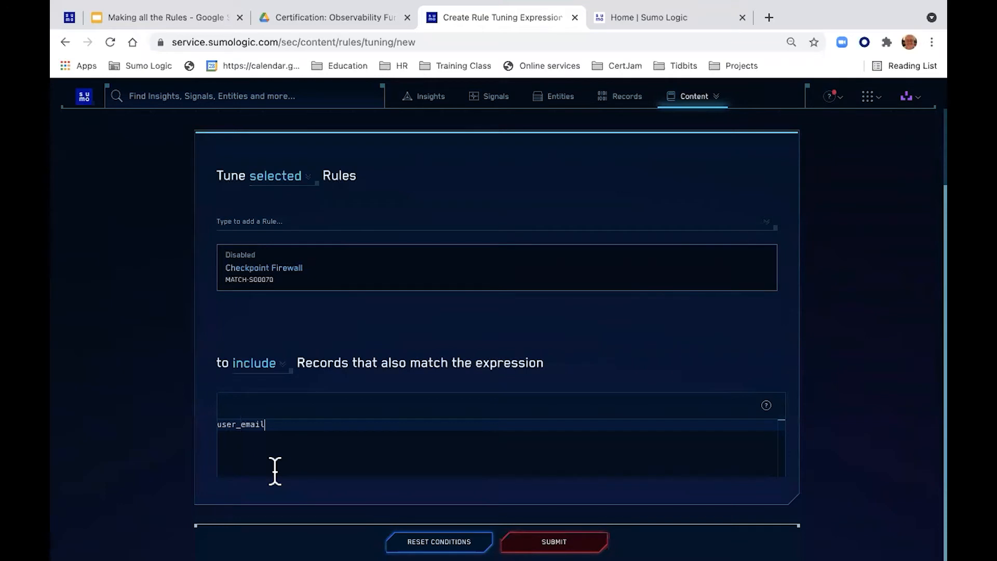
{"action": "type", "text": "= "}
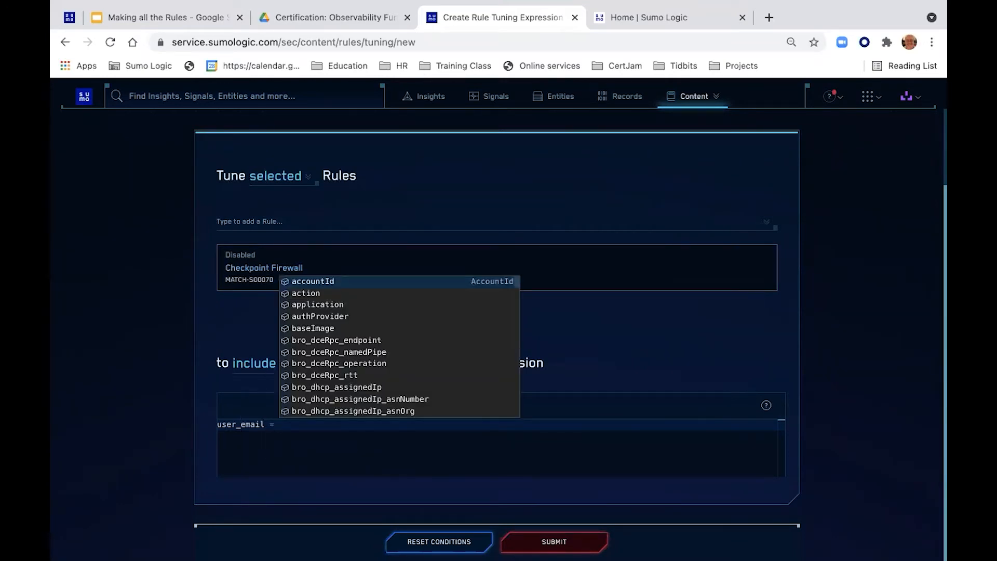
{"action": "type", "text": "''"}
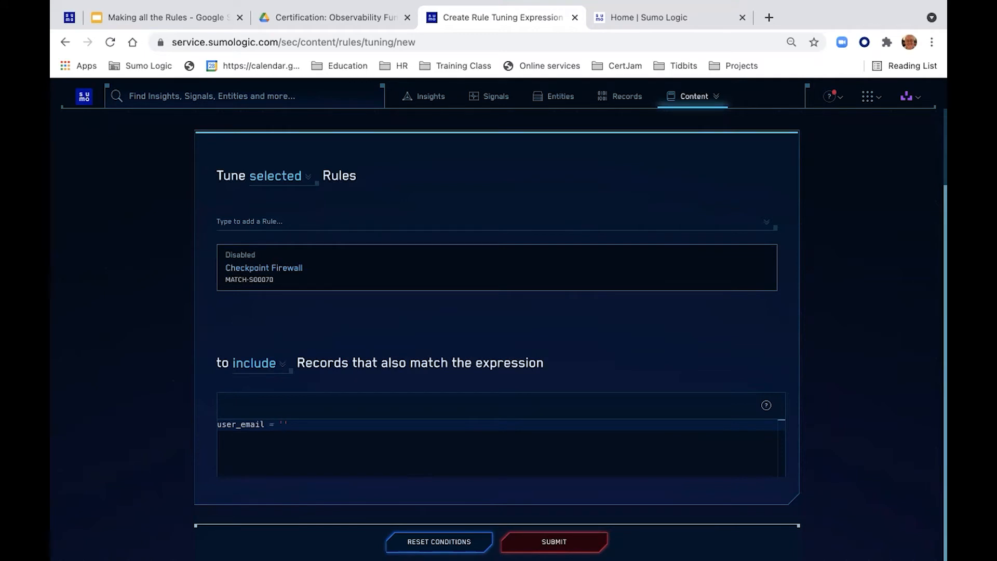
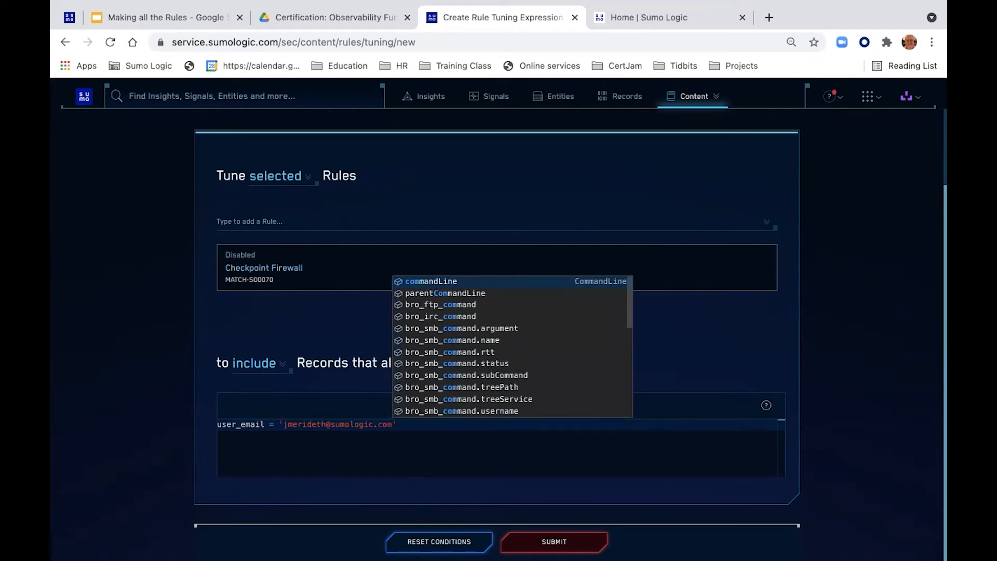
{"action": "key", "text": "Return"}
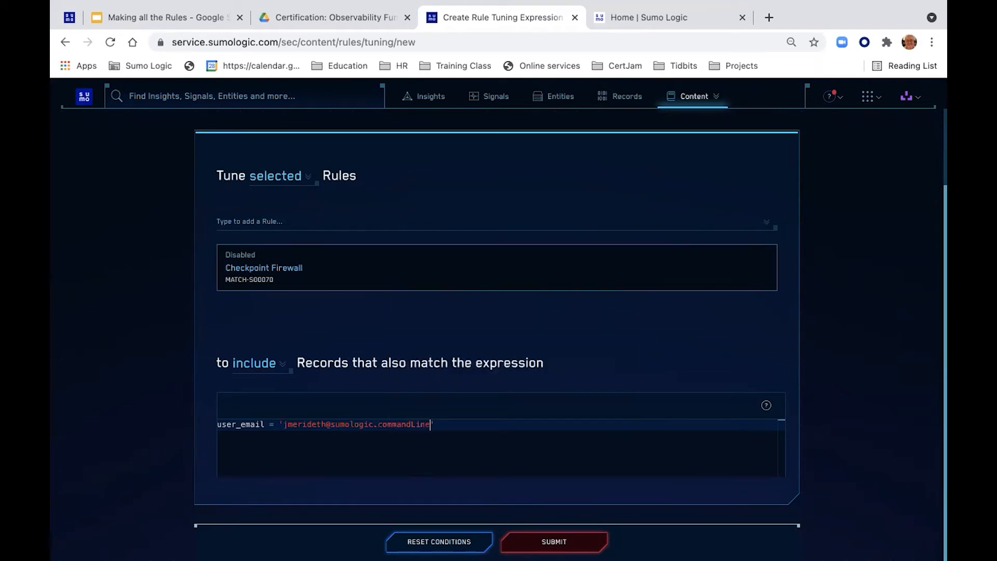
{"action": "key", "text": "BackSpace"}
{"action": "key", "text": "BackSpace"}
{"action": "key", "text": "BackSpace"}
{"action": "key", "text": "BackSpace"}
{"action": "key", "text": "BackSpace"}
{"action": "key", "text": "BackSpace"}
{"action": "key", "text": "BackSpace"}
{"action": "key", "text": "BackSpace"}
{"action": "key", "text": "BackSpace"}
{"action": "key", "text": "BackSpace"}
{"action": "type", "text": "om"}
{"action": "type", "text": "!"}
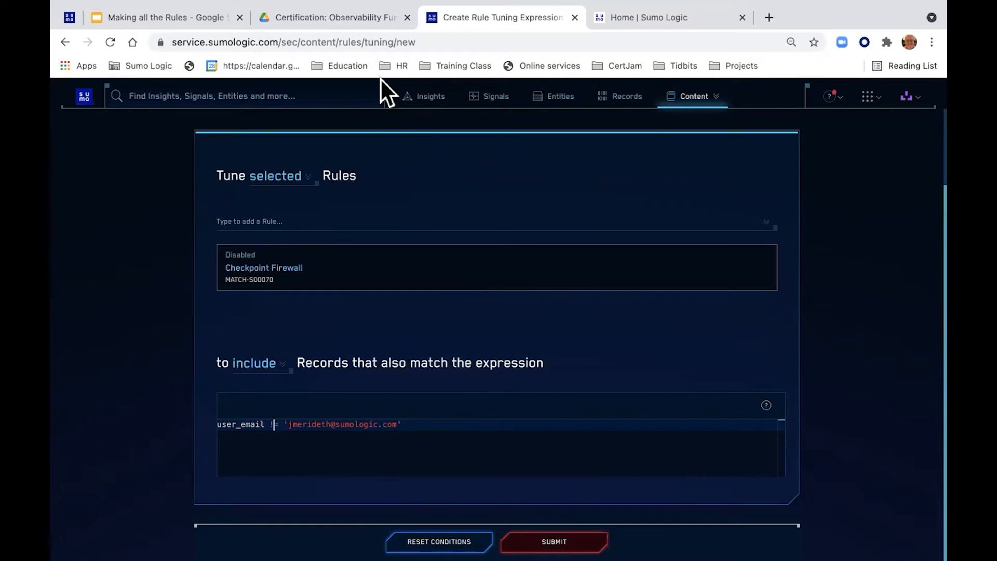
Step: Leave the include/exclude choice on 'include' and open the expression editor's schema attributes help
{"action": "left_click", "coordinate": [269, 361]}
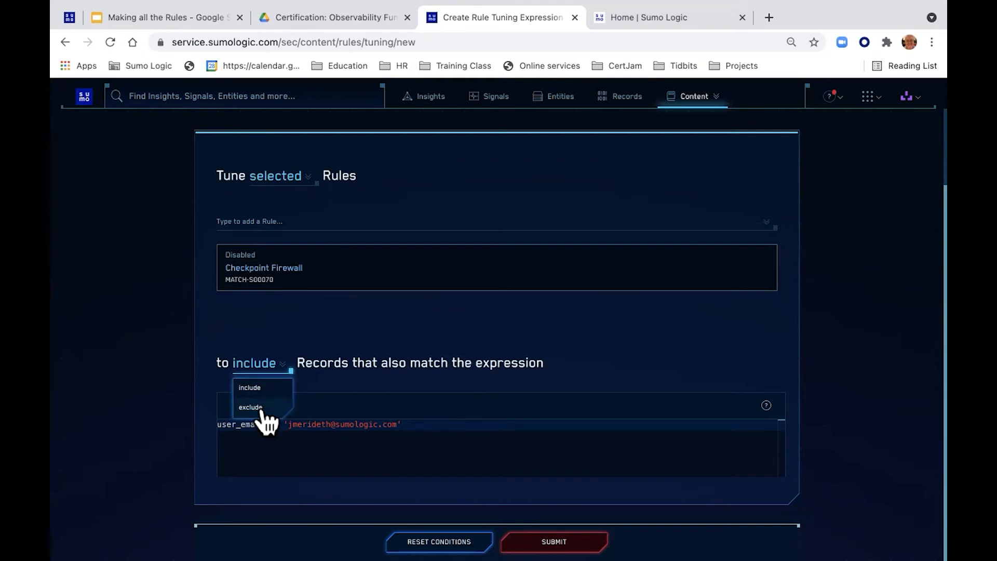
{"action": "left_click", "coordinate": [324, 376]}
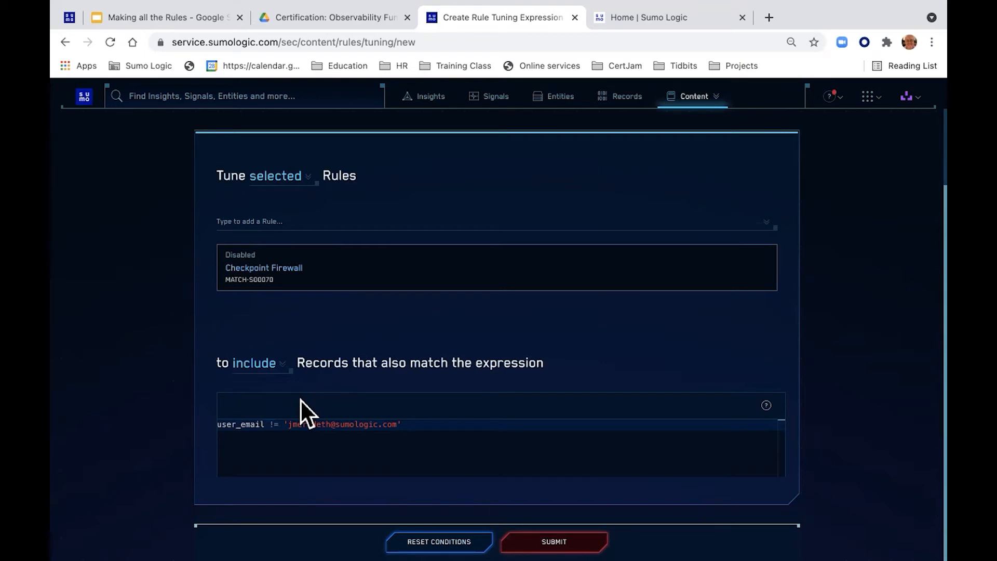
{"action": "left_click", "coordinate": [767, 406]}
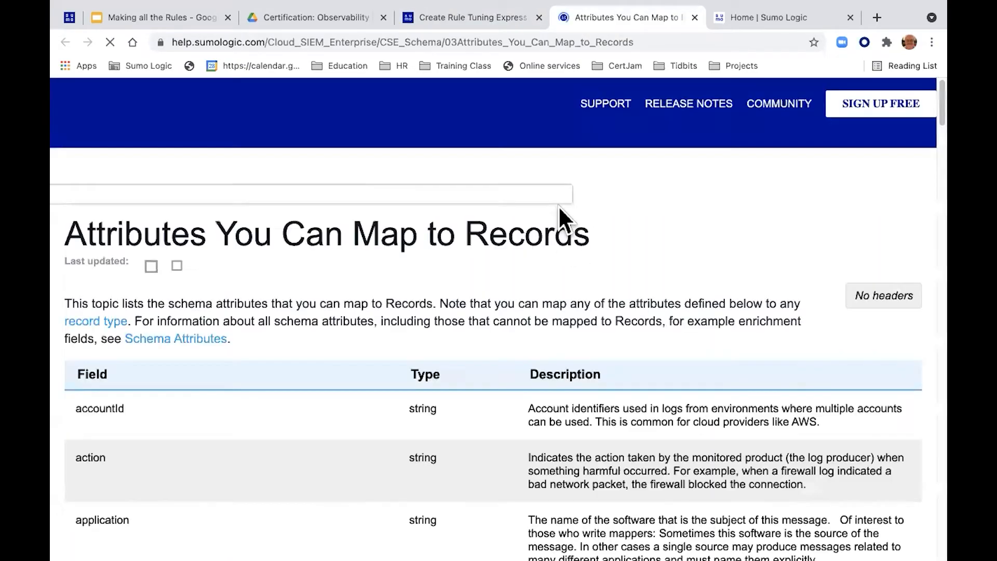
Step: Review the Attributes You Can Map to Records page, then submit the JWM Rule Tuning expression
{"action": "scroll", "coordinate": [487, 320], "scroll_direction": "down", "scroll_amount": 20}
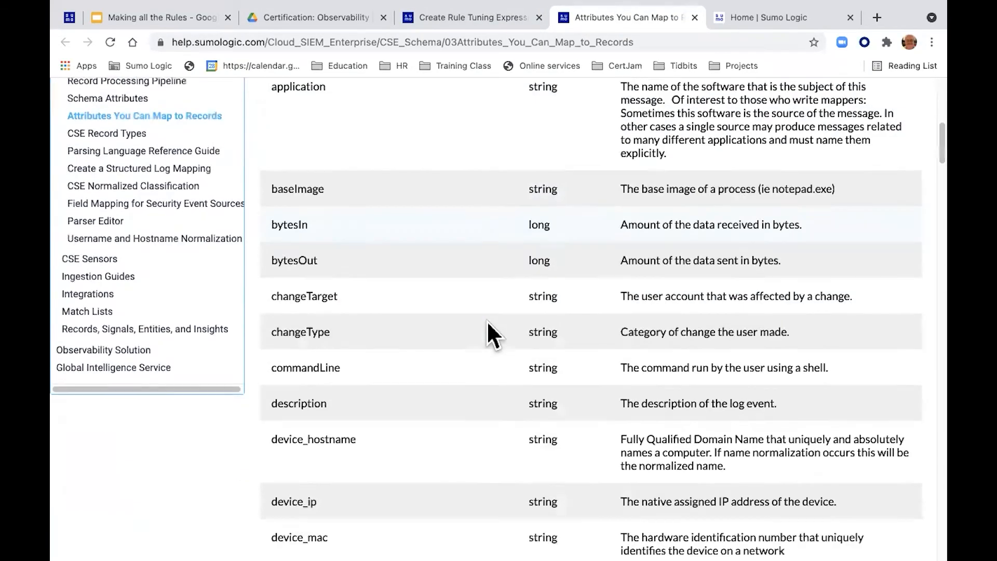
{"action": "scroll", "coordinate": [487, 320], "scroll_direction": "down", "scroll_amount": 15}
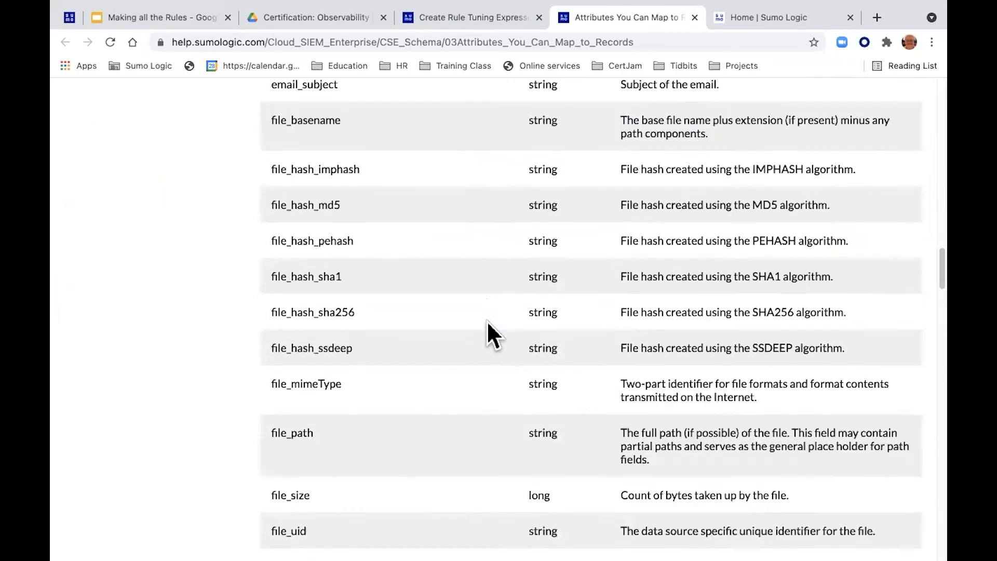
{"action": "scroll", "coordinate": [487, 320], "scroll_direction": "up", "scroll_amount": 20}
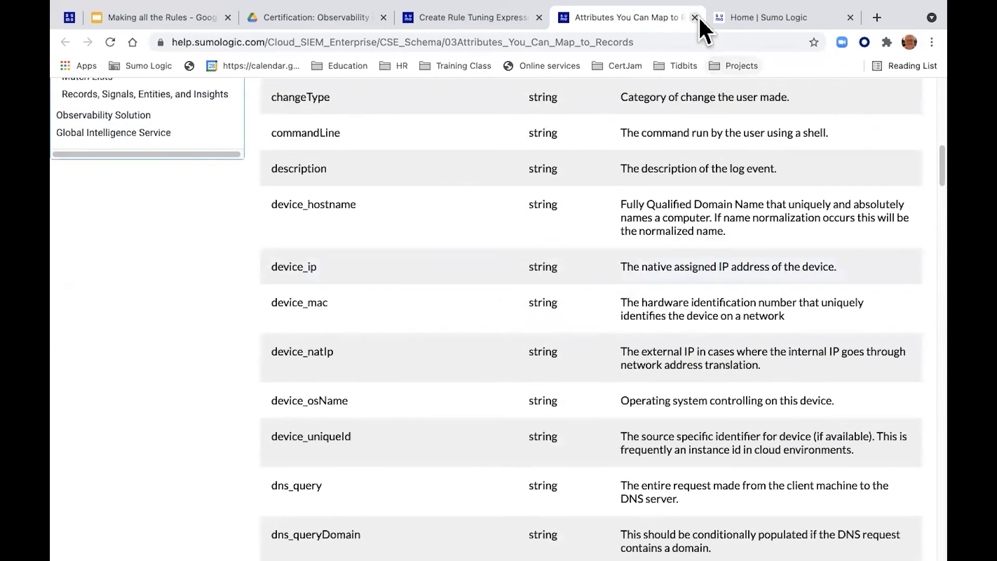
{"action": "scroll", "coordinate": [555, 200], "scroll_direction": "up", "scroll_amount": 15}
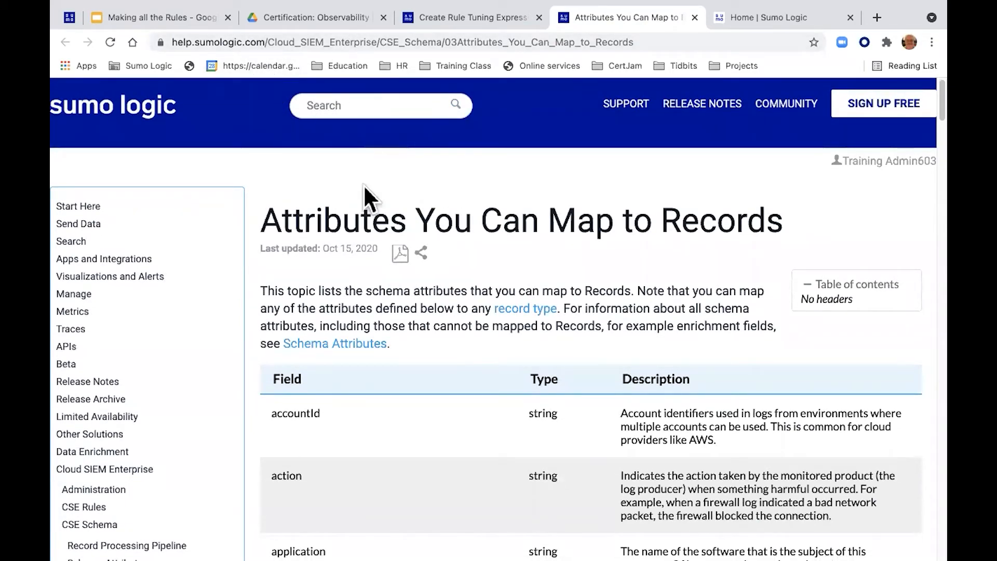
{"action": "left_click", "coordinate": [463, 22]}
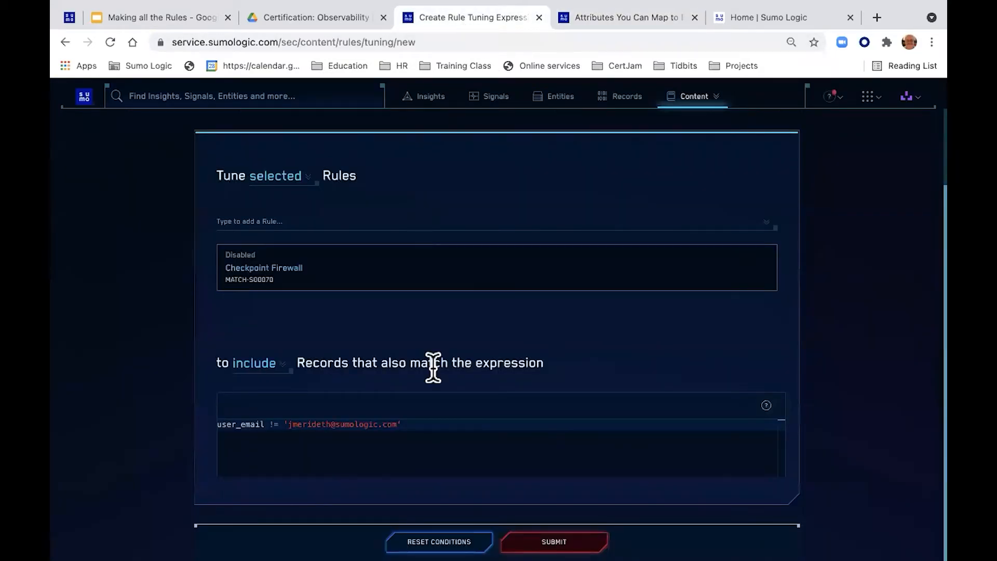
{"action": "left_click", "coordinate": [556, 525]}
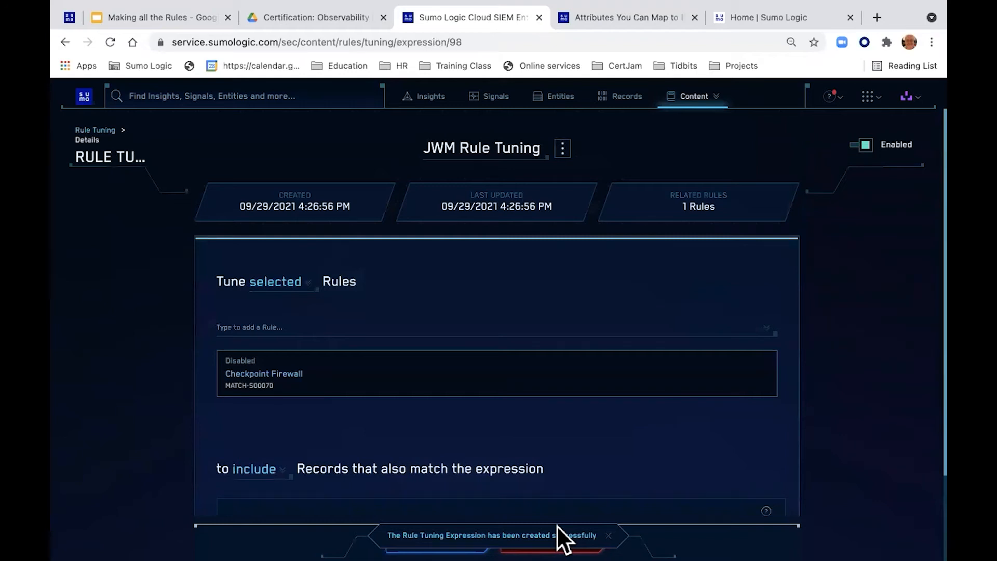
Step: View the saved JWM Rule Tuning expression details, then switch to the workbook at Step 3
{"action": "scroll", "coordinate": [568, 446], "scroll_direction": "down", "scroll_amount": 2}
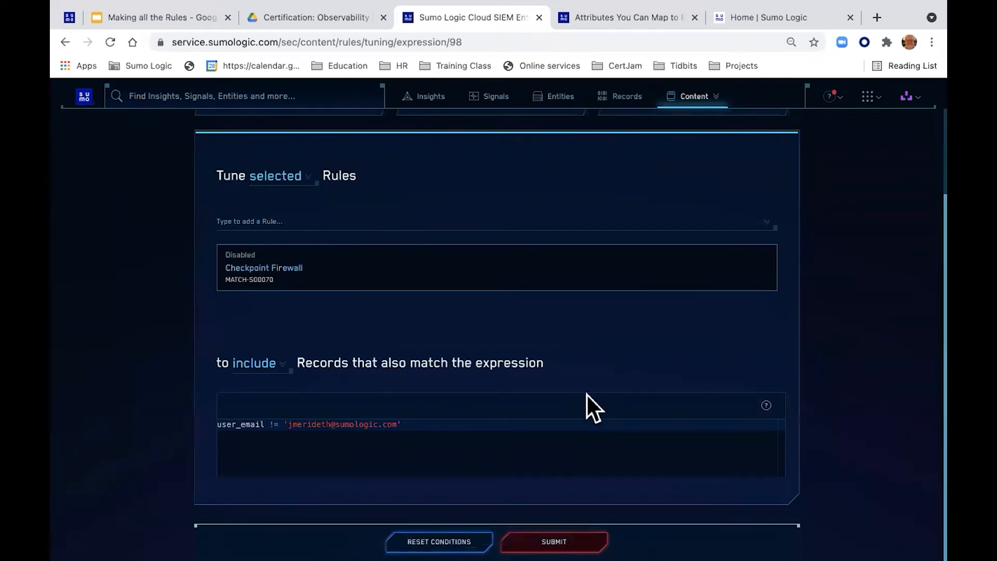
{"action": "key", "text": "ctrl+Right"}
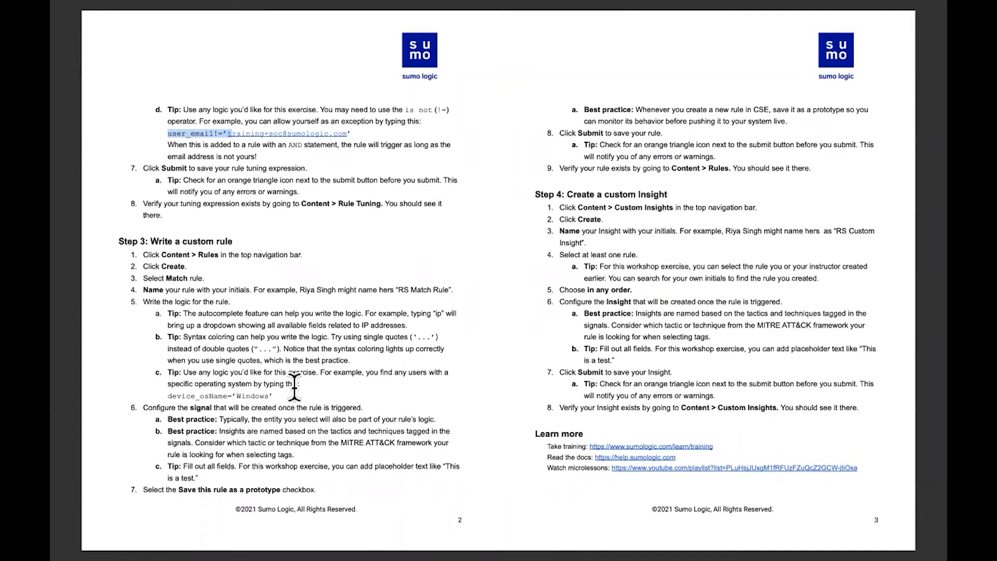
Step: Return from the workbook's Step 3 custom Match rule instructions to the browser
{"action": "key", "text": "ctrl+Left"}
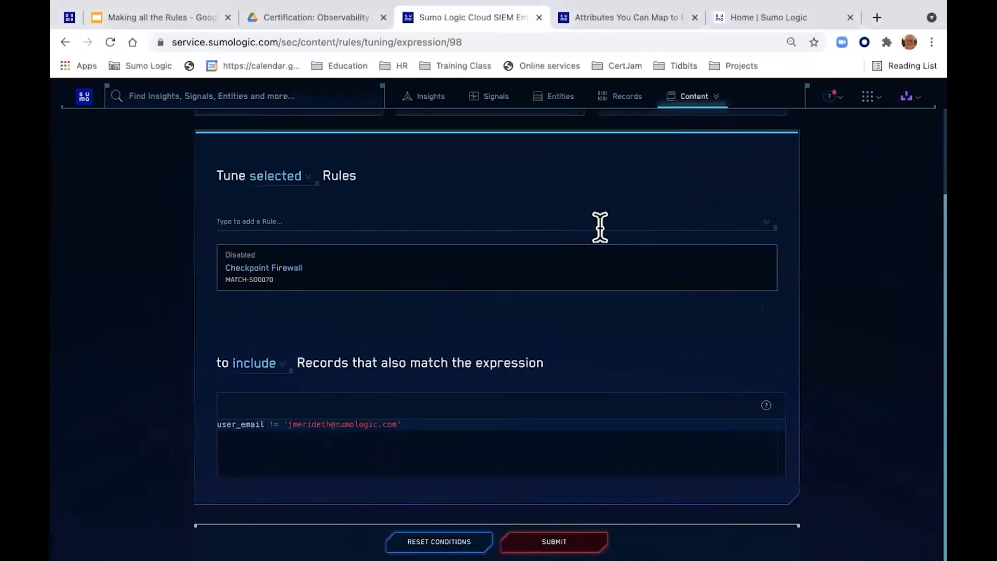
{"action": "left_click", "coordinate": [838, 99]}
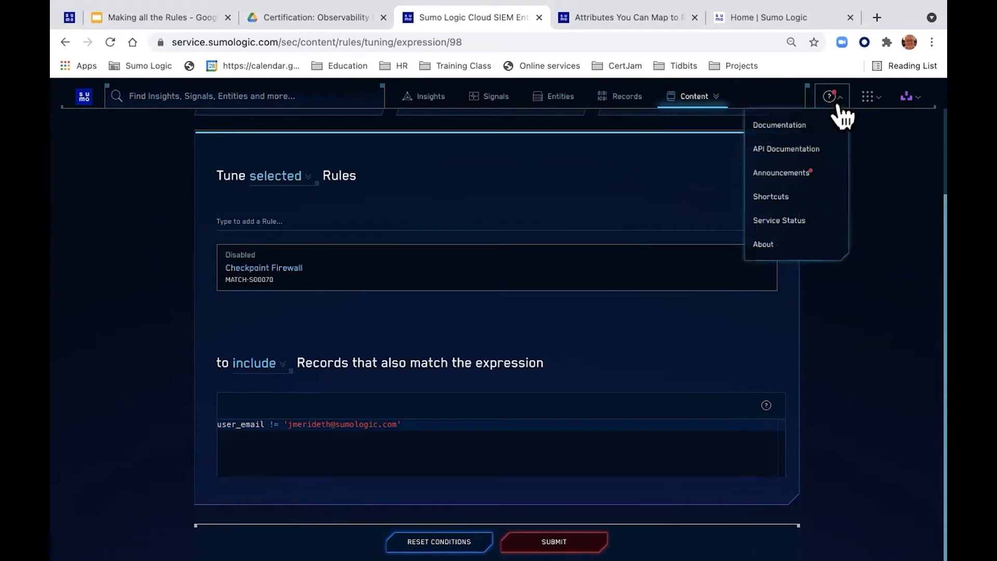
{"action": "left_click", "coordinate": [802, 174]}
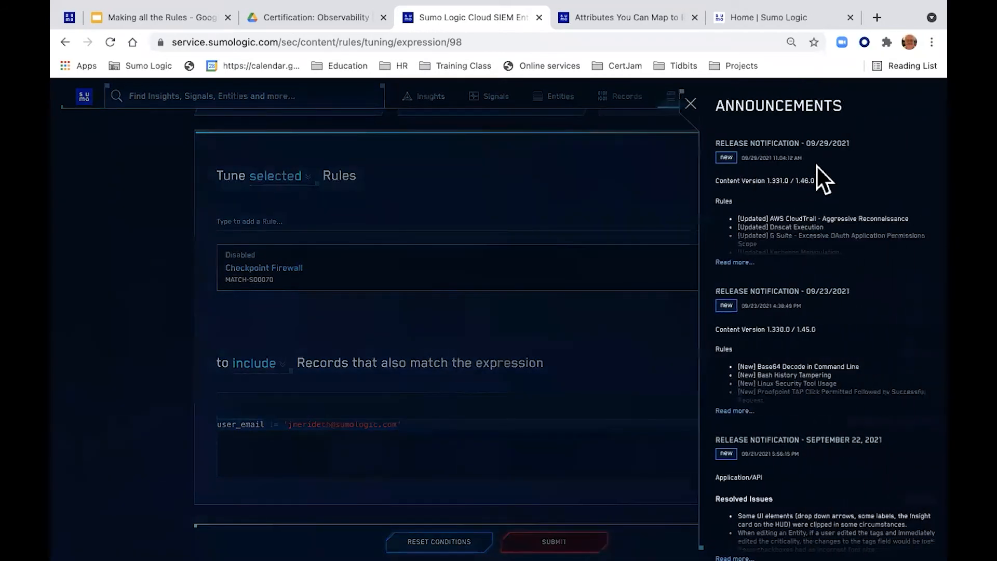
{"action": "scroll", "coordinate": [808, 201], "scroll_direction": "down", "scroll_amount": 8}
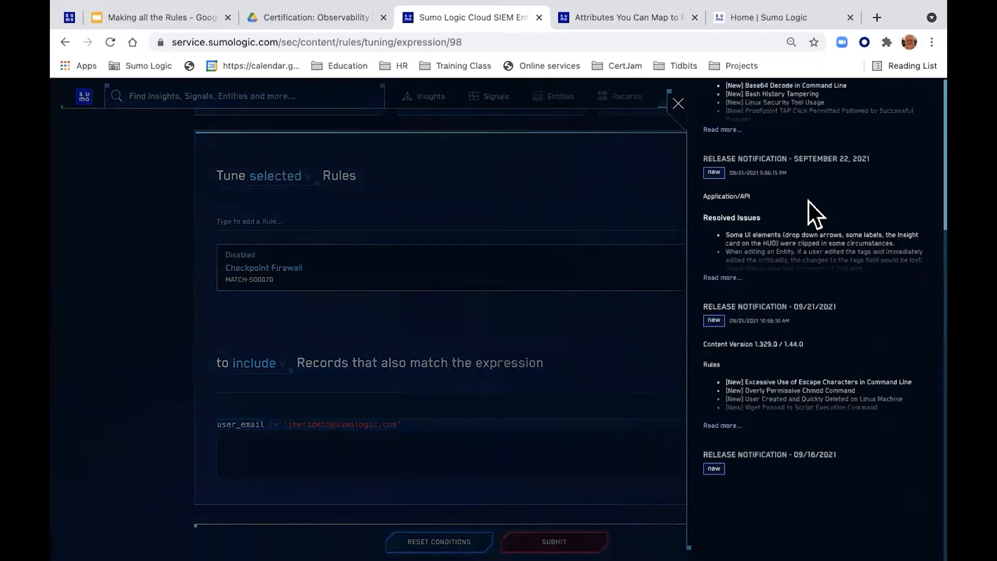
{"action": "scroll", "coordinate": [809, 202], "scroll_direction": "down", "scroll_amount": 3}
{"action": "scroll", "coordinate": [808, 201], "scroll_direction": "up", "scroll_amount": 9}
{"action": "scroll", "coordinate": [808, 202], "scroll_direction": "up", "scroll_amount": 2}
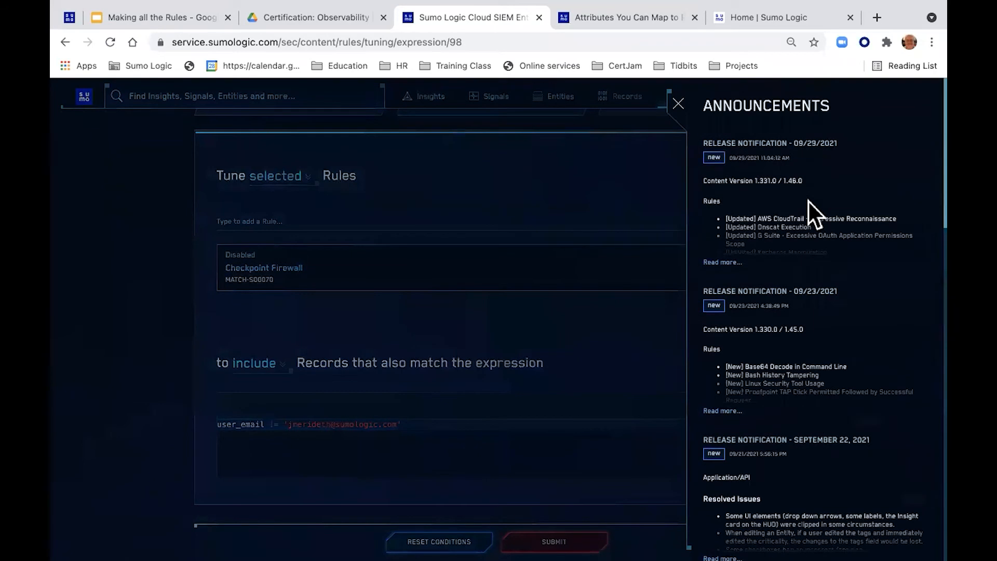
{"action": "left_click", "coordinate": [679, 104]}
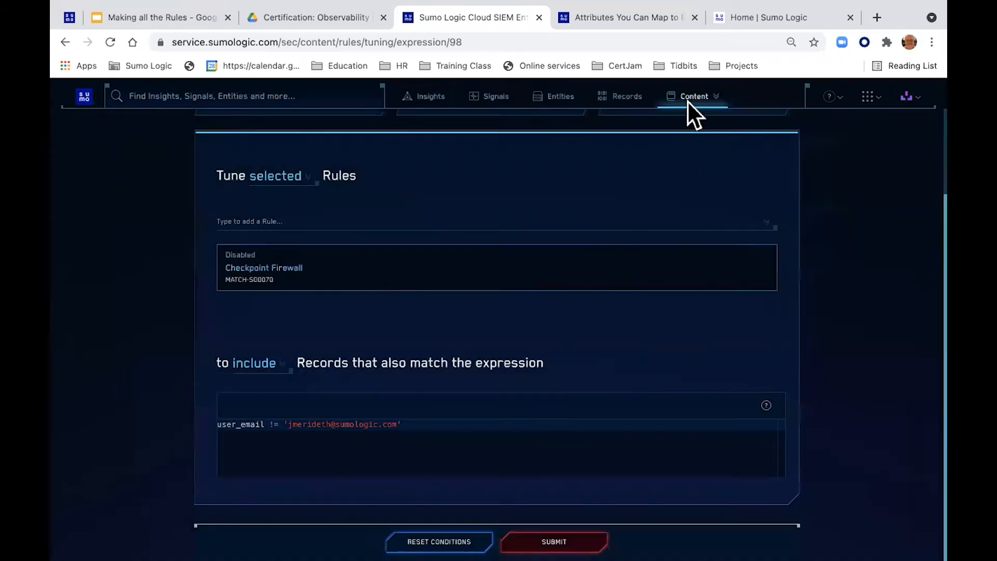
{"action": "left_click", "coordinate": [840, 104]}
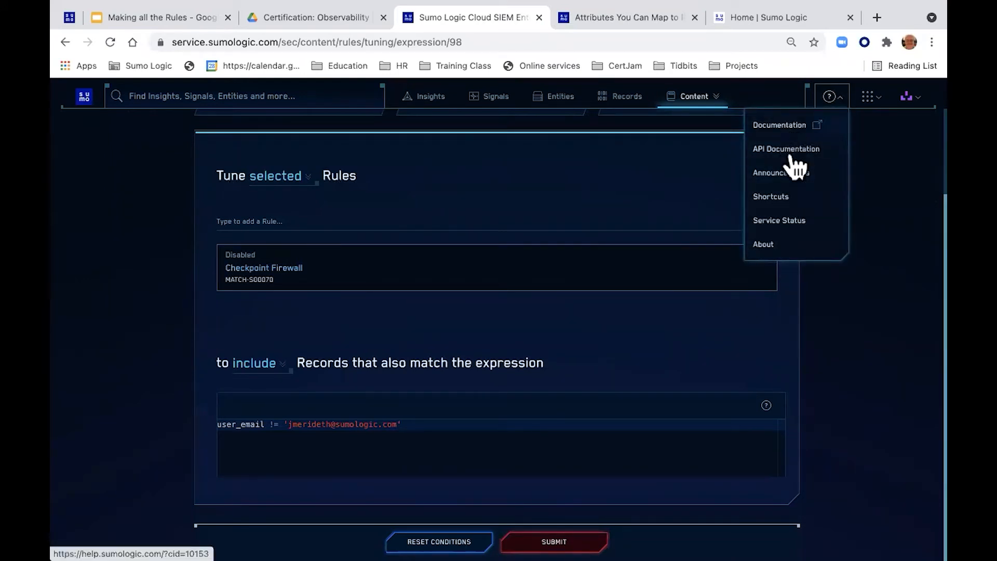
{"action": "left_click", "coordinate": [865, 144]}
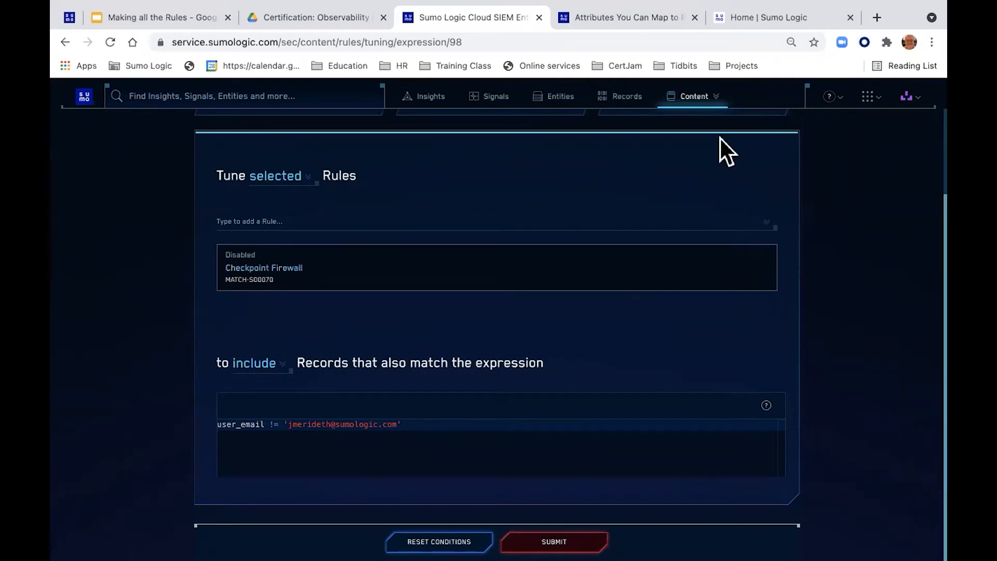
{"action": "left_click", "coordinate": [569, 539]}
Step: Open Content > Rules and scroll through the list of 689 rules
{"action": "left_click", "coordinate": [716, 102]}
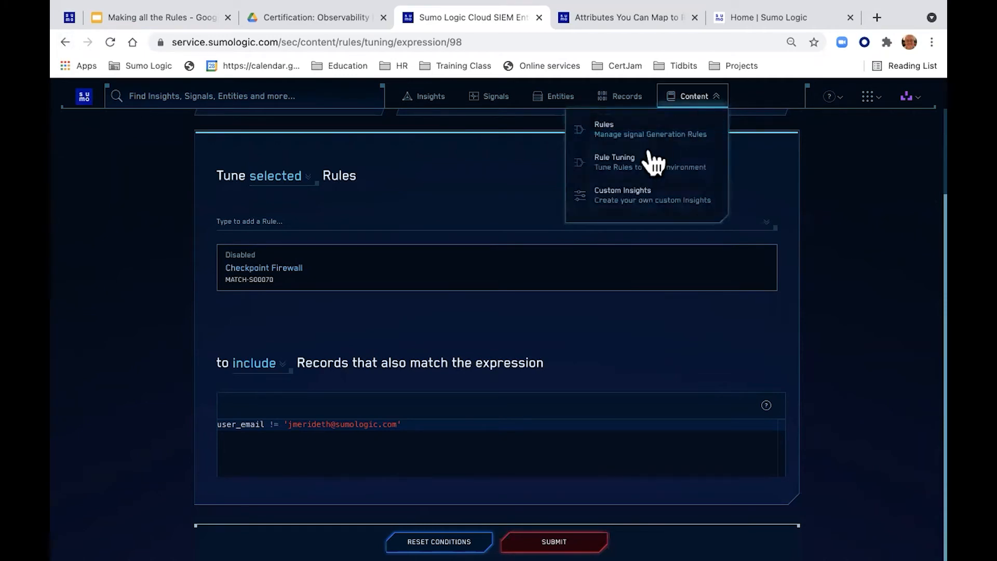
{"action": "left_click", "coordinate": [640, 134]}
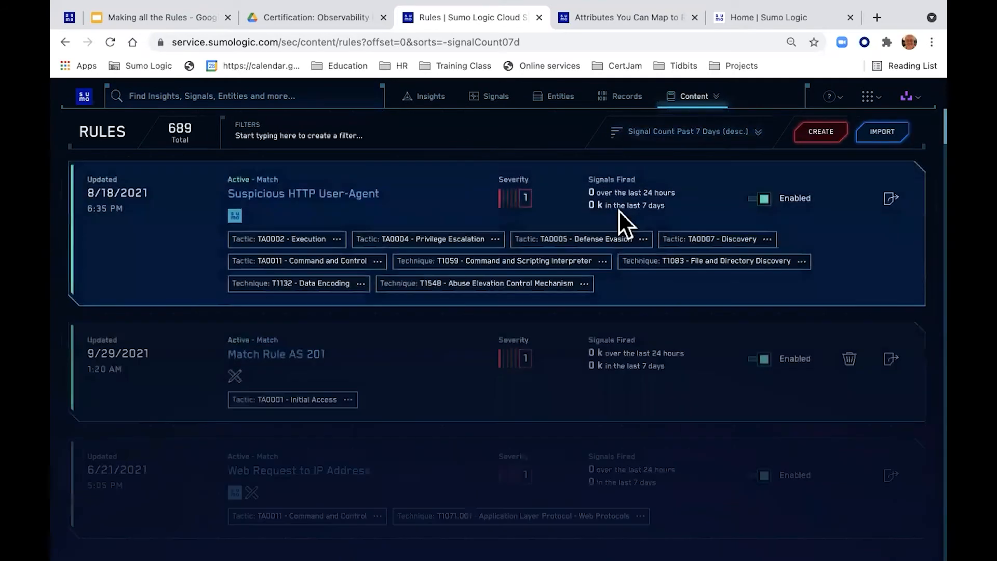
{"action": "scroll", "coordinate": [507, 242], "scroll_direction": "down", "scroll_amount": 5}
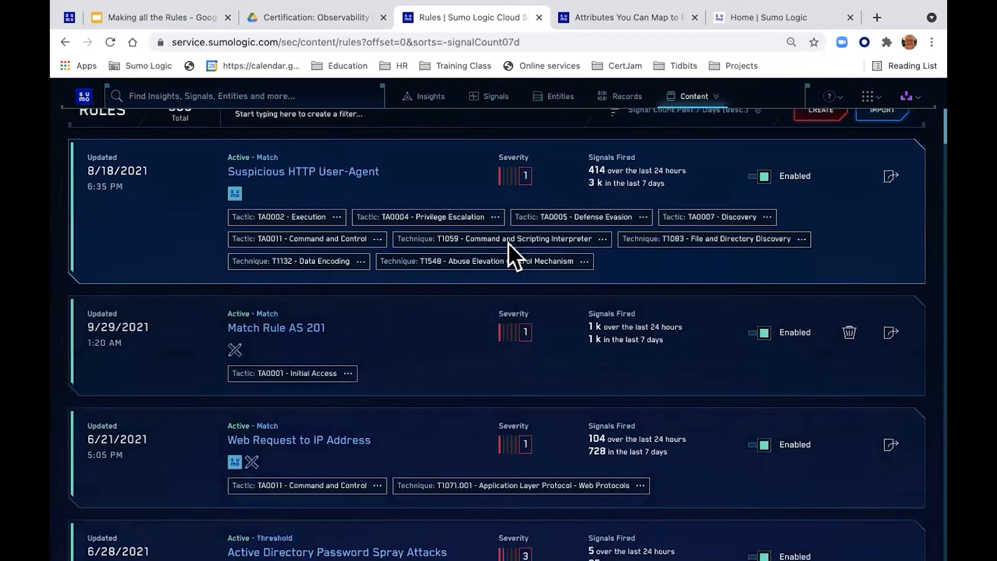
{"action": "scroll", "coordinate": [508, 242], "scroll_direction": "down", "scroll_amount": 10}
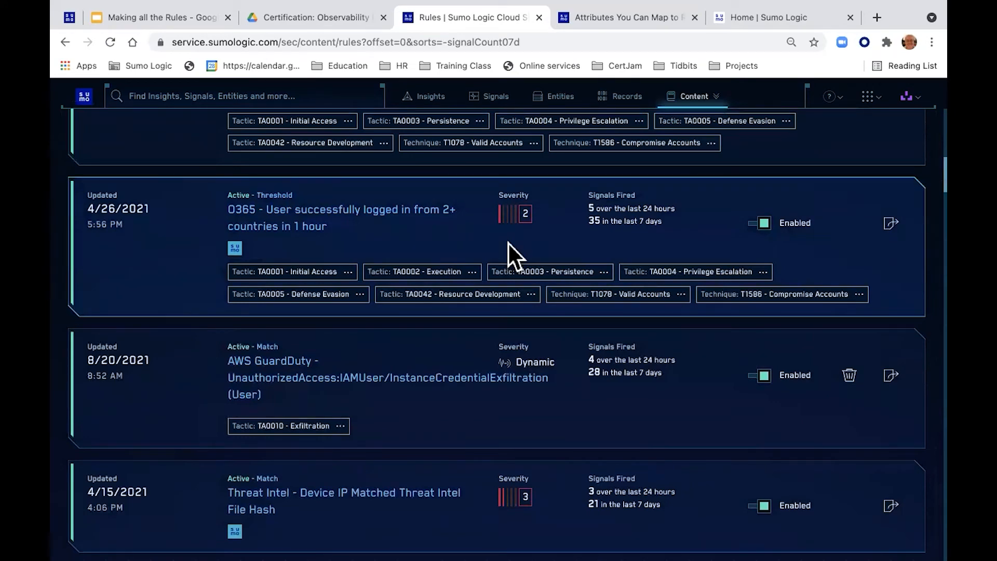
{"action": "scroll", "coordinate": [508, 242], "scroll_direction": "up", "scroll_amount": 10}
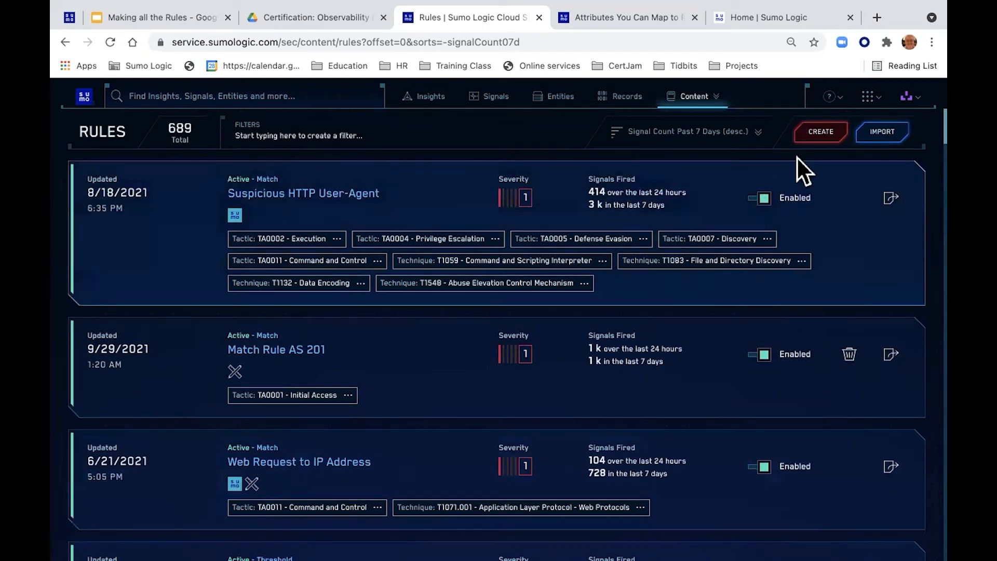
Step: Start a new Match-type rule from the Rules page and put the cursor in its Name field
{"action": "left_click", "coordinate": [819, 130]}
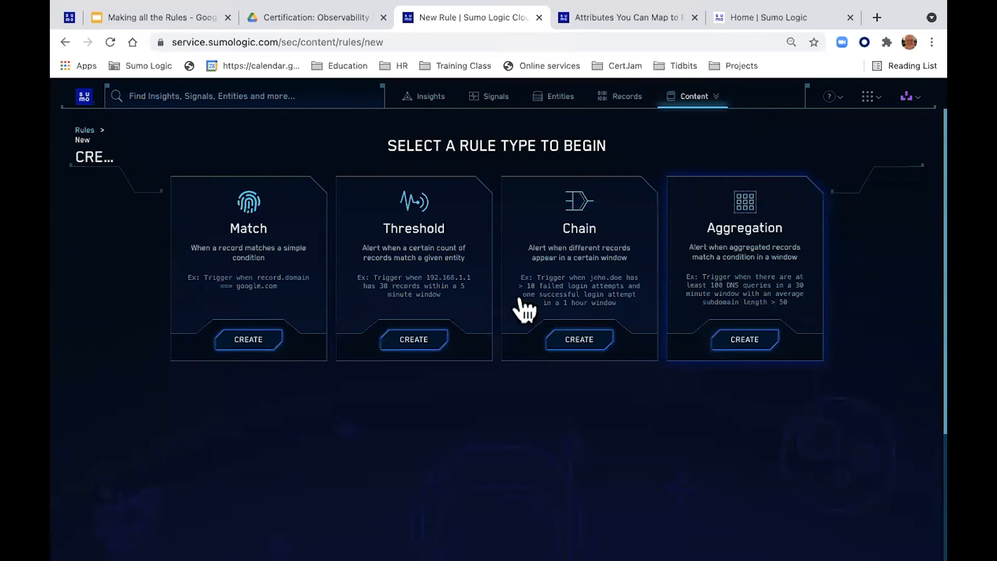
{"action": "left_click", "coordinate": [251, 341]}
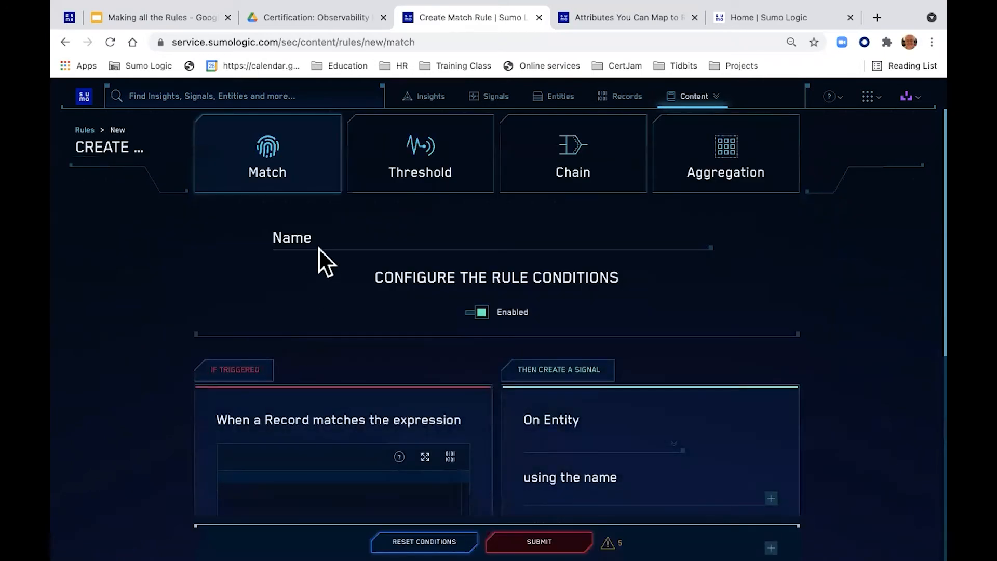
{"action": "left_click", "coordinate": [323, 234]}
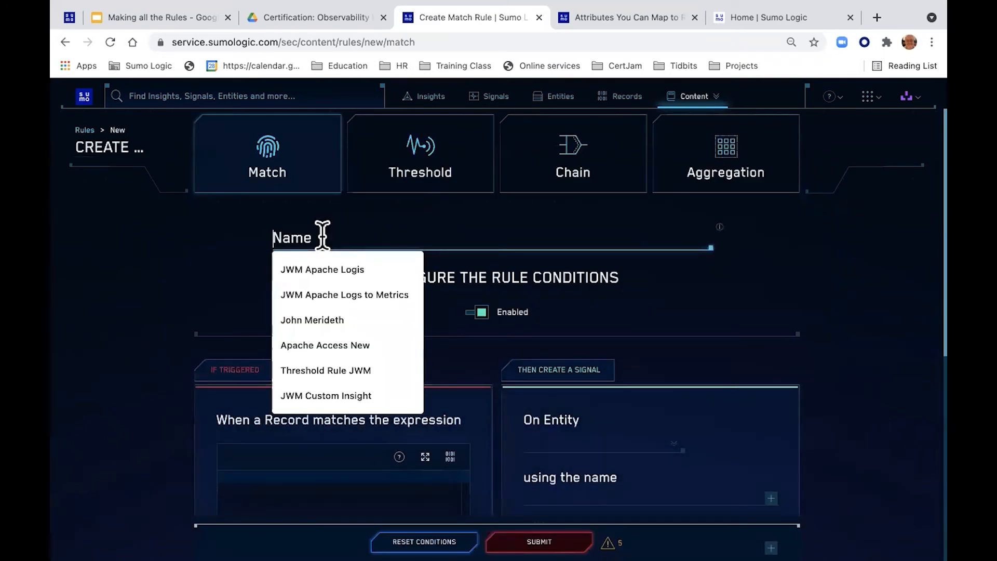
Step: Enter 'JWM Match Rule' as the rule name
{"action": "type", "text": "JWM "}
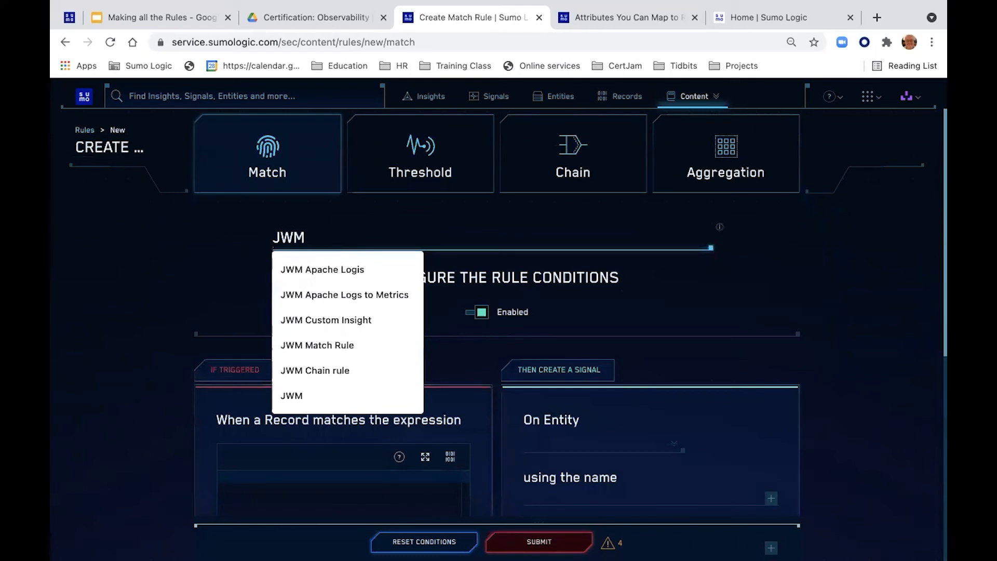
{"action": "type", "text": "Match"}
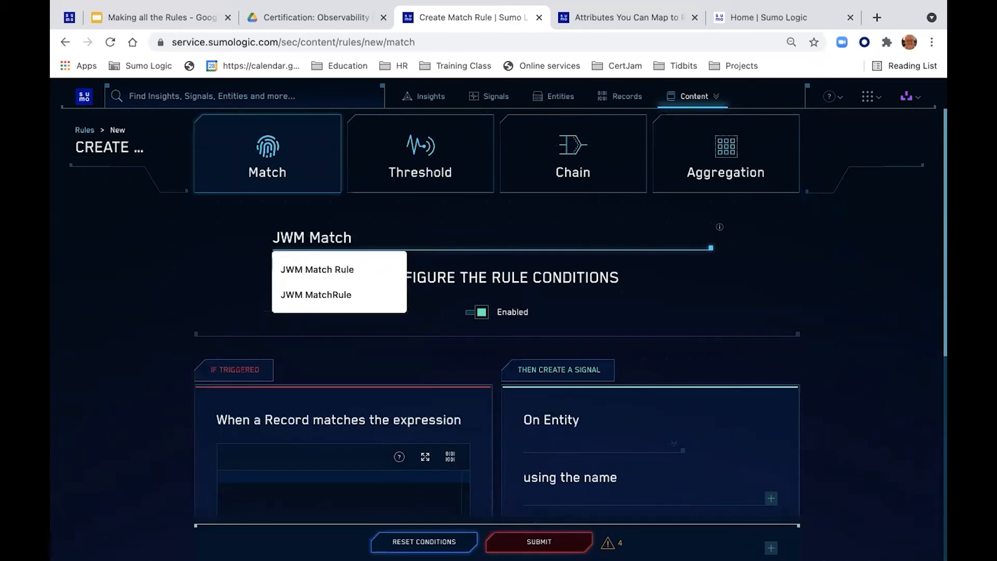
{"action": "type", "text": " Rule"}
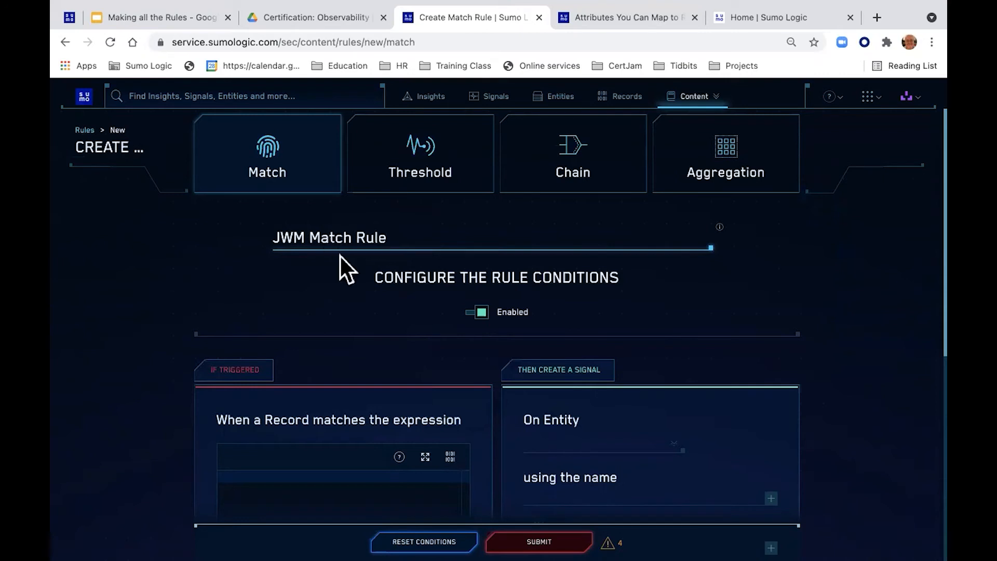
{"action": "scroll", "coordinate": [347, 288], "scroll_direction": "down", "scroll_amount": 2}
{"action": "scroll", "coordinate": [347, 288], "scroll_direction": "down", "scroll_amount": 2}
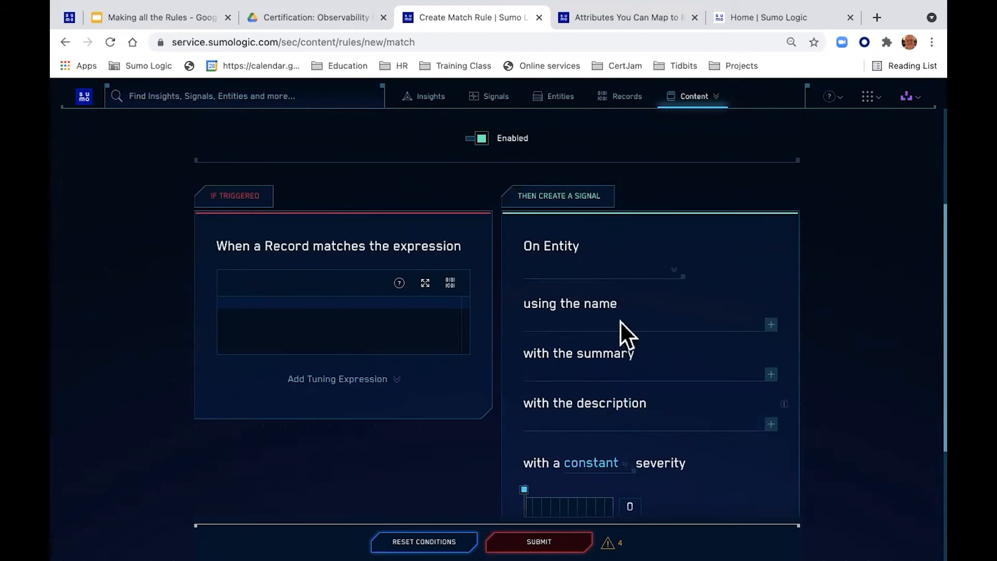
{"action": "scroll", "coordinate": [612, 442], "scroll_direction": "down", "scroll_amount": 2}
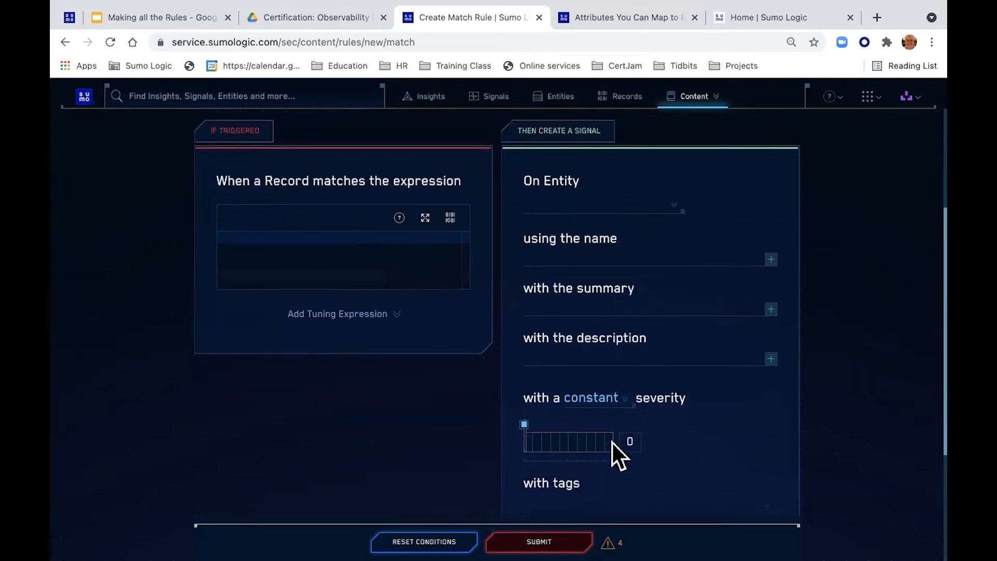
{"action": "scroll", "coordinate": [612, 442], "scroll_direction": "down", "scroll_amount": 1}
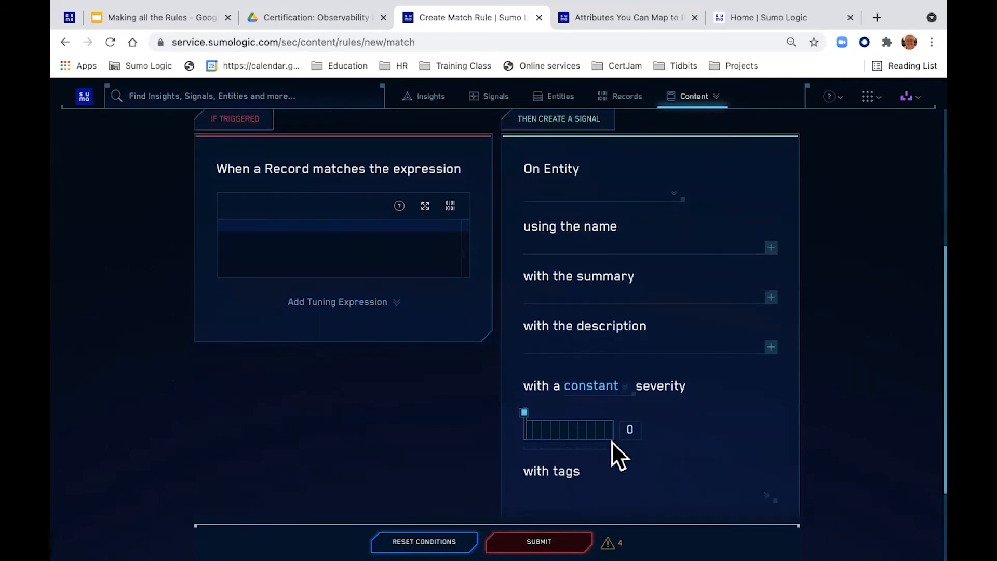
{"action": "scroll", "coordinate": [612, 443], "scroll_direction": "down", "scroll_amount": 3}
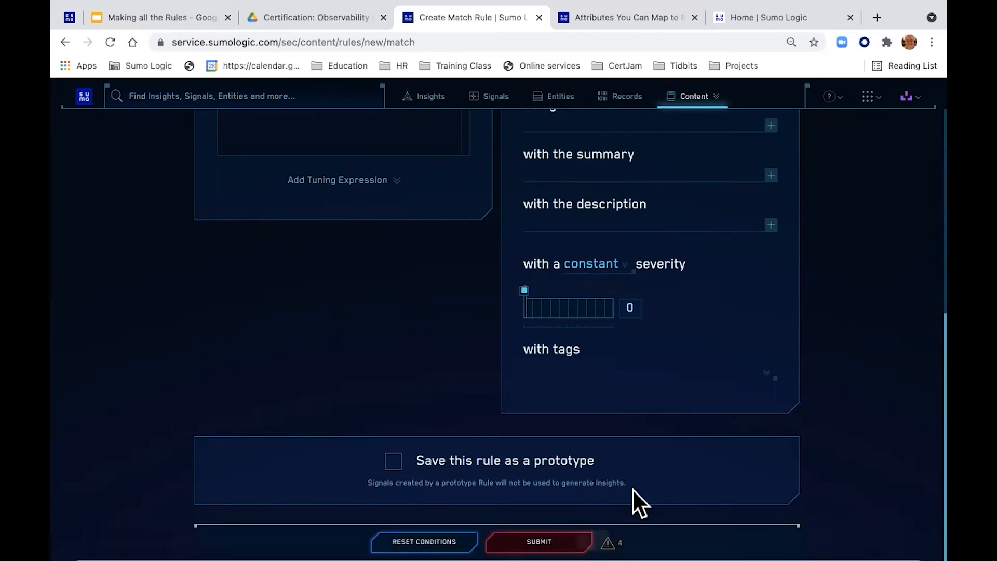
{"action": "mouse_move", "coordinate": [609, 538]}
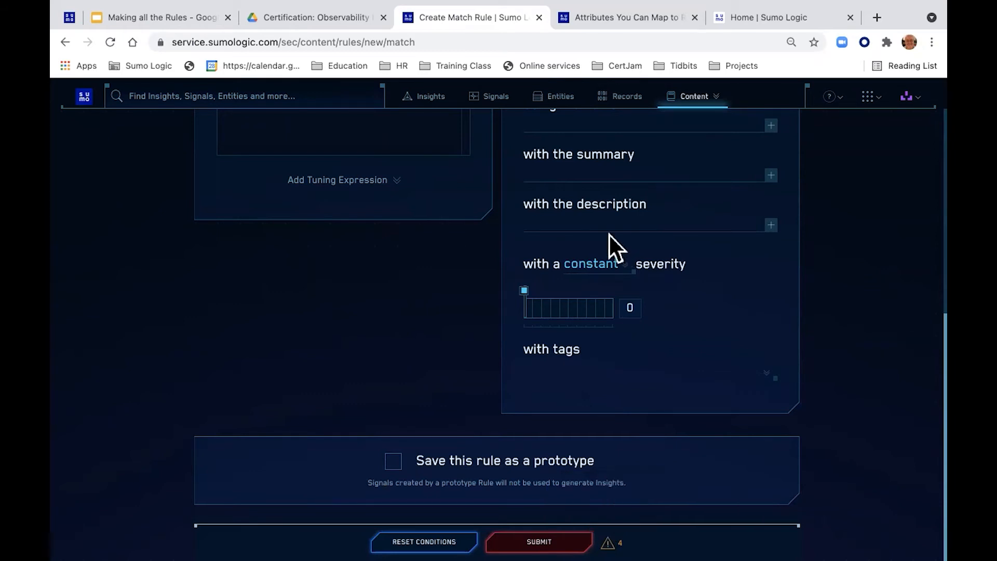
{"action": "scroll", "coordinate": [578, 234], "scroll_direction": "up", "scroll_amount": 1}
{"action": "scroll", "coordinate": [578, 235], "scroll_direction": "up", "scroll_amount": 3}
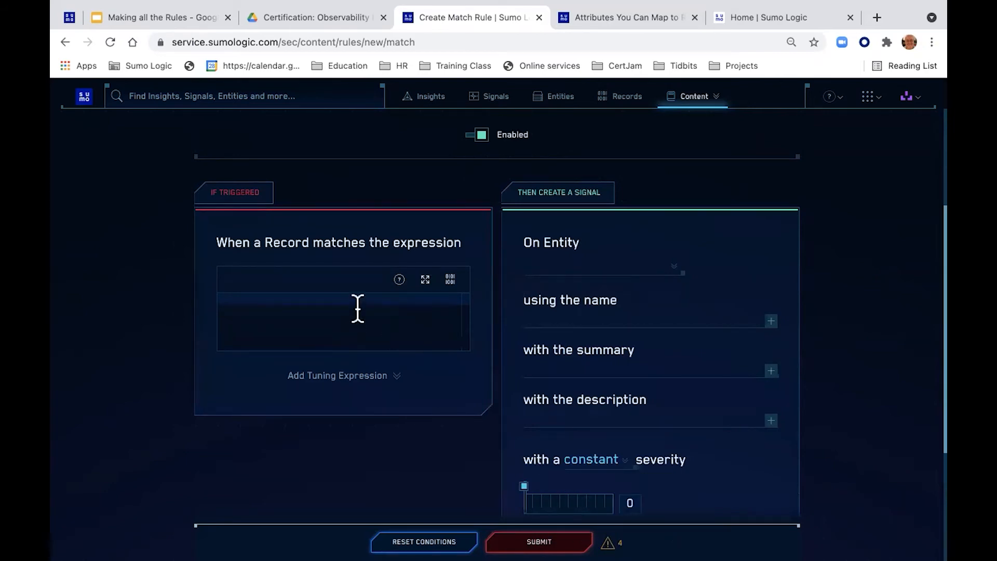
{"action": "key", "text": "ctrl+Right"}
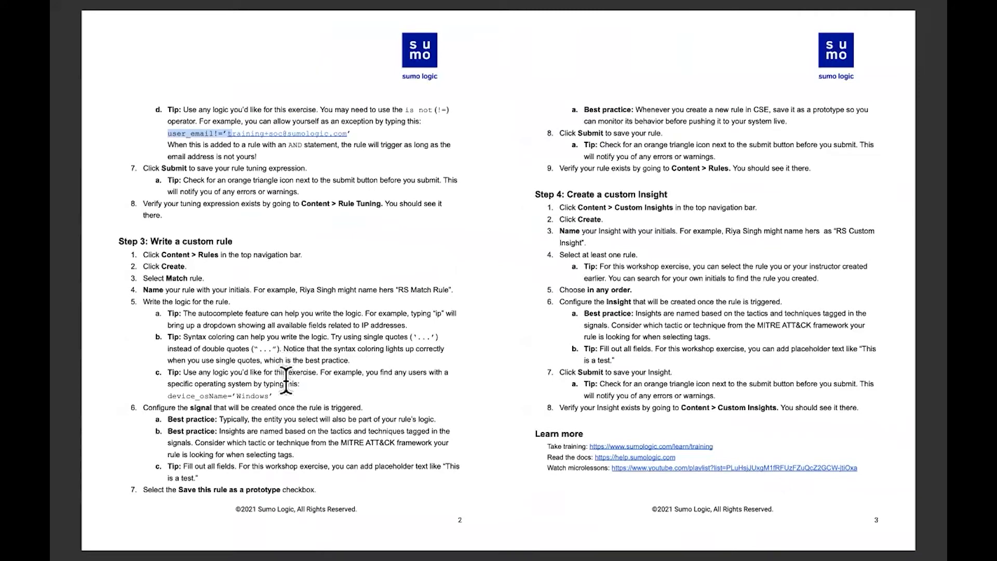
{"action": "key", "text": "ctrl+Left"}
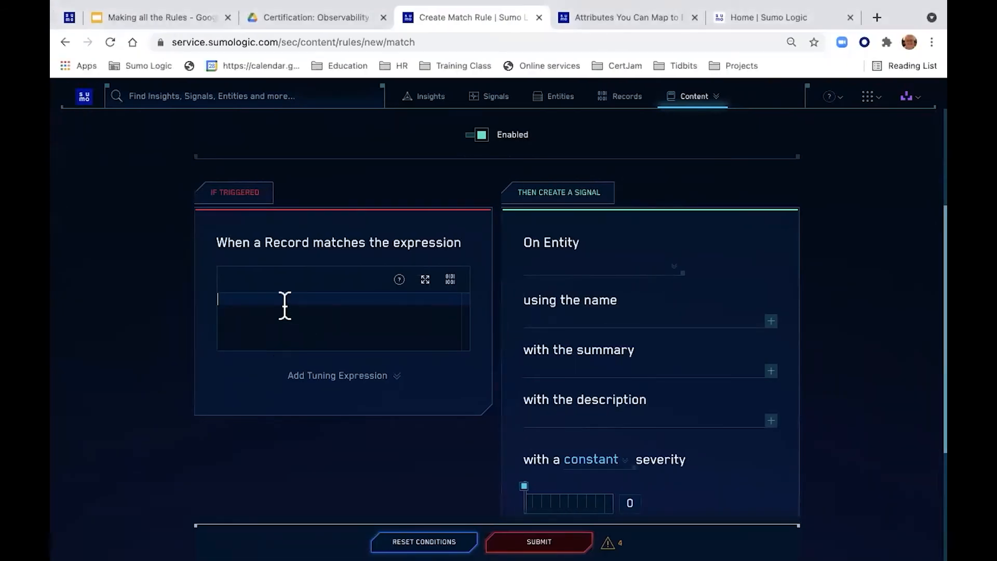
{"action": "type", "text": "de"}
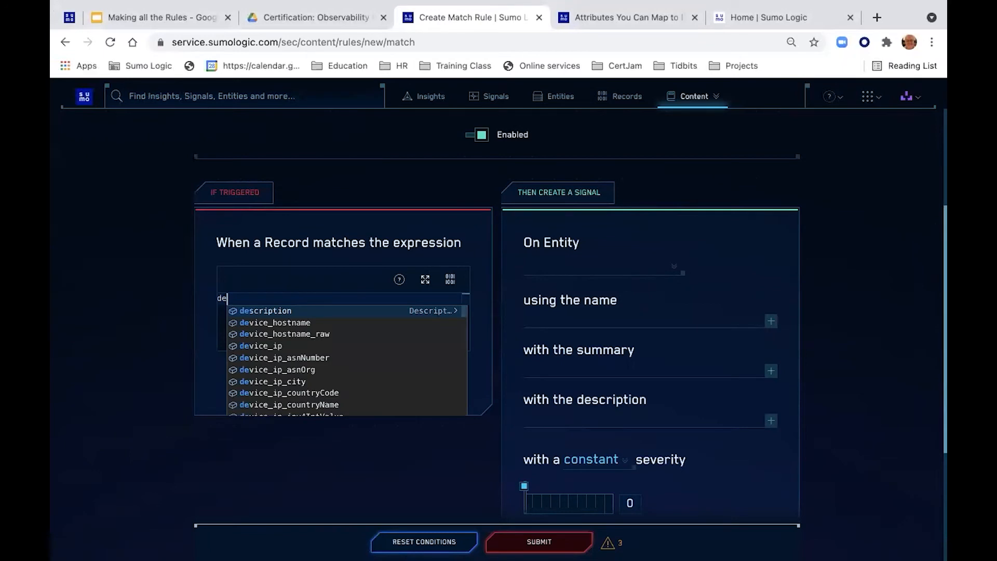
Step: Build the expression device_osName='Windows' from the field autocomplete, then check the workbook's example logic
{"action": "scroll", "coordinate": [322, 349], "scroll_direction": "down", "scroll_amount": 2}
{"action": "scroll", "coordinate": [326, 349], "scroll_direction": "down", "scroll_amount": 5}
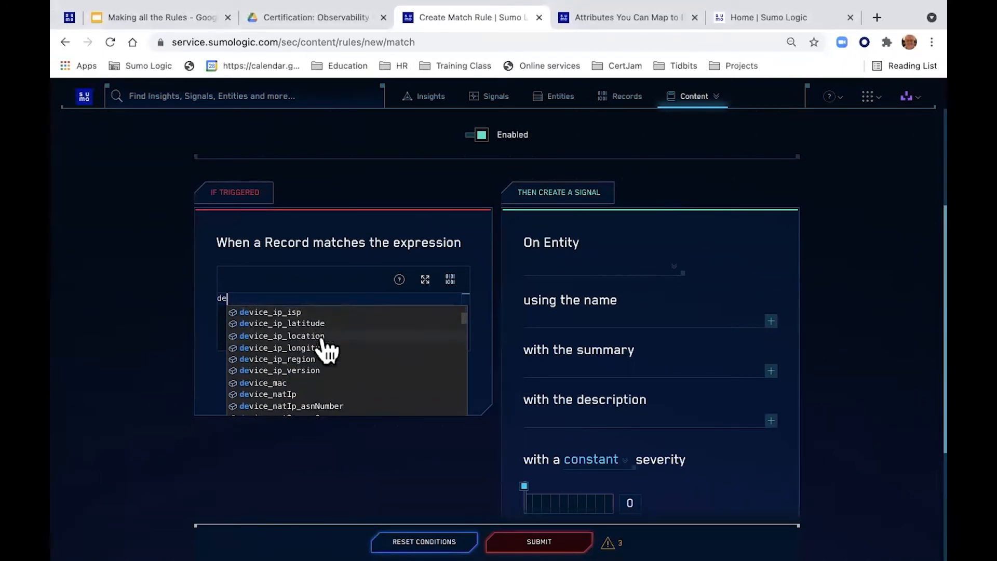
{"action": "scroll", "coordinate": [325, 349], "scroll_direction": "down", "scroll_amount": 5}
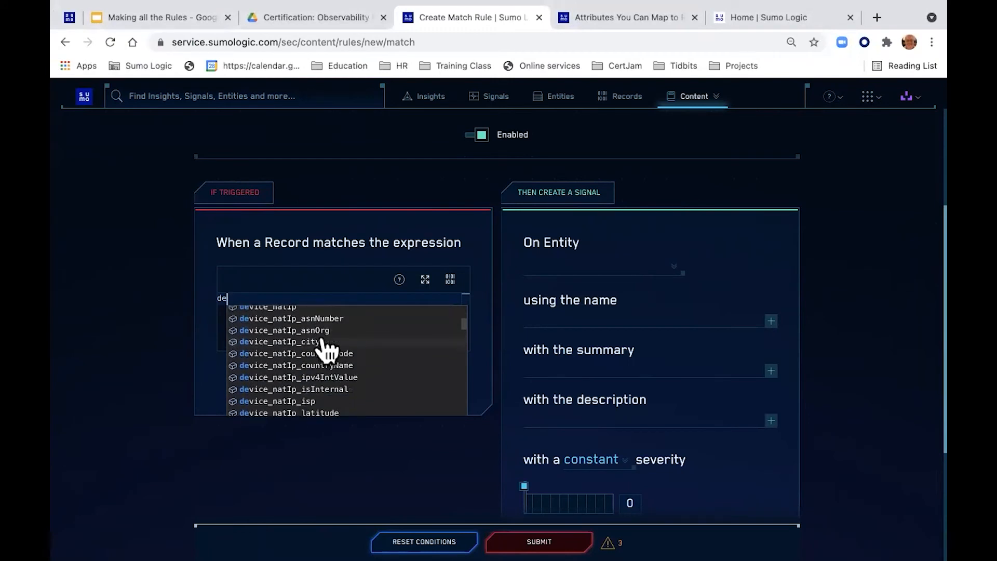
{"action": "scroll", "coordinate": [325, 349], "scroll_direction": "down", "scroll_amount": 3}
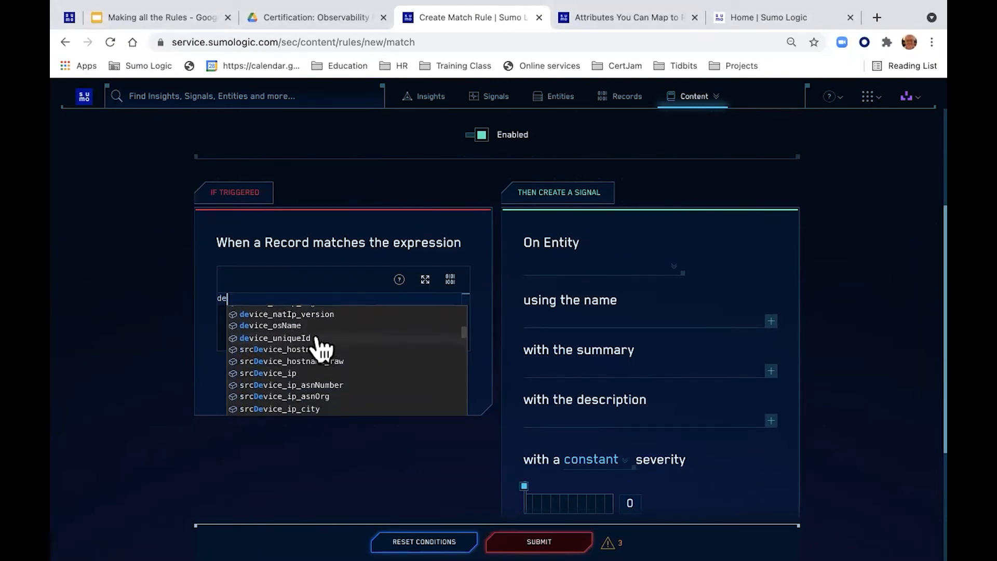
{"action": "left_click", "coordinate": [289, 324]}
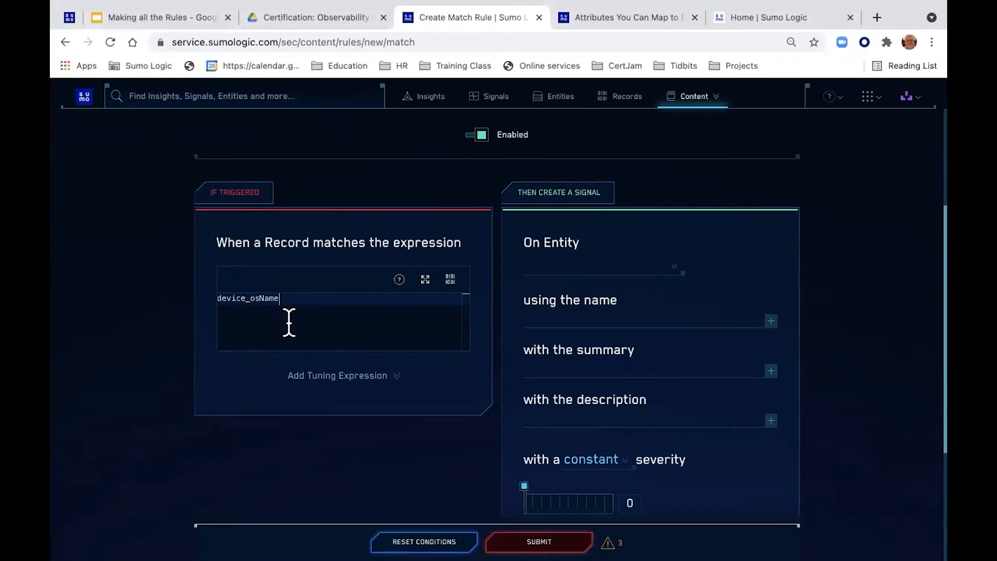
{"action": "type", "text": "="}
{"action": "type", "text": "''"}
{"action": "type", "text": "Windows"}
{"action": "key", "text": "ctrl+Right"}
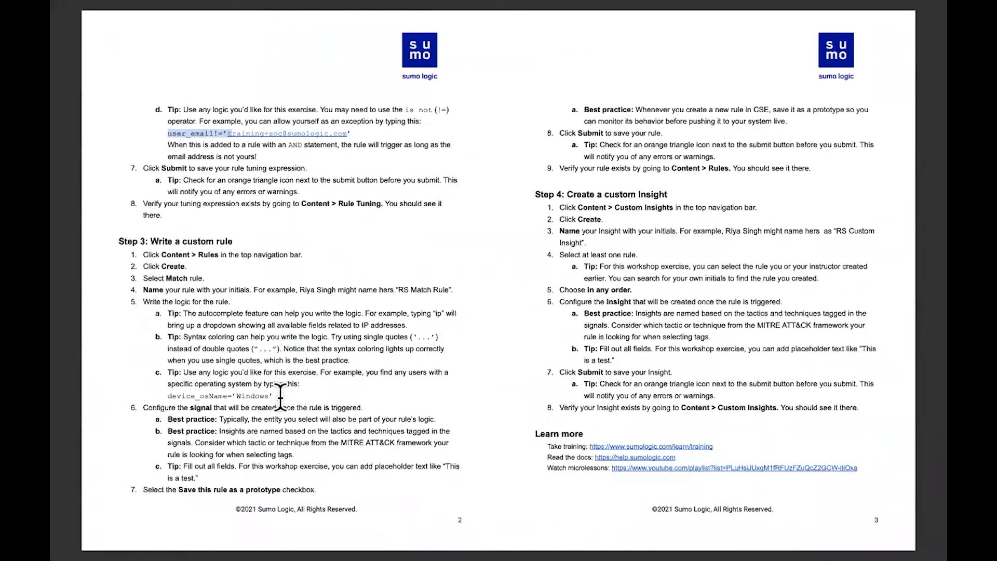
{"action": "left_click_drag", "start_coordinate": [273, 395], "coordinate": [162, 390]}
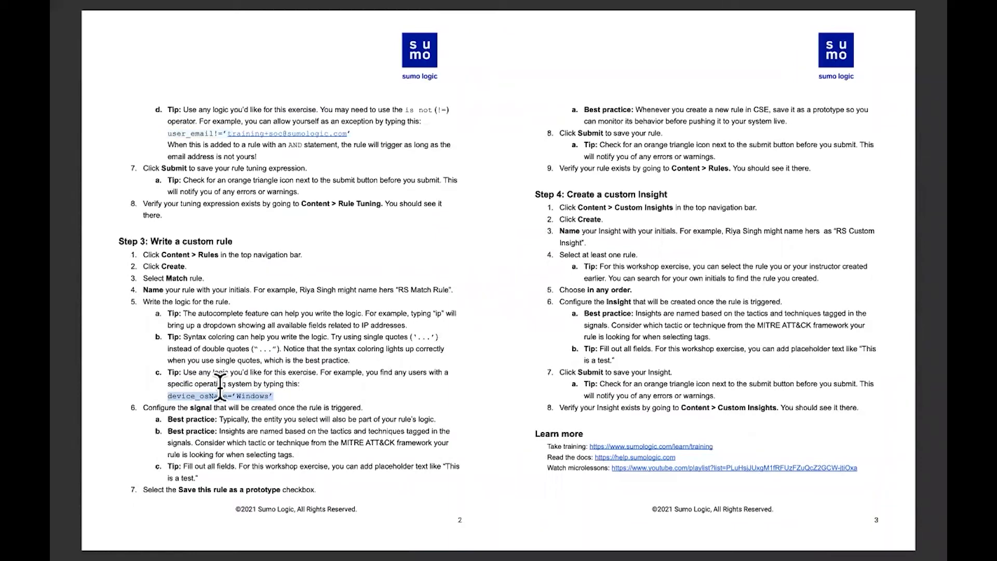
{"action": "key", "text": "ctrl+Left"}
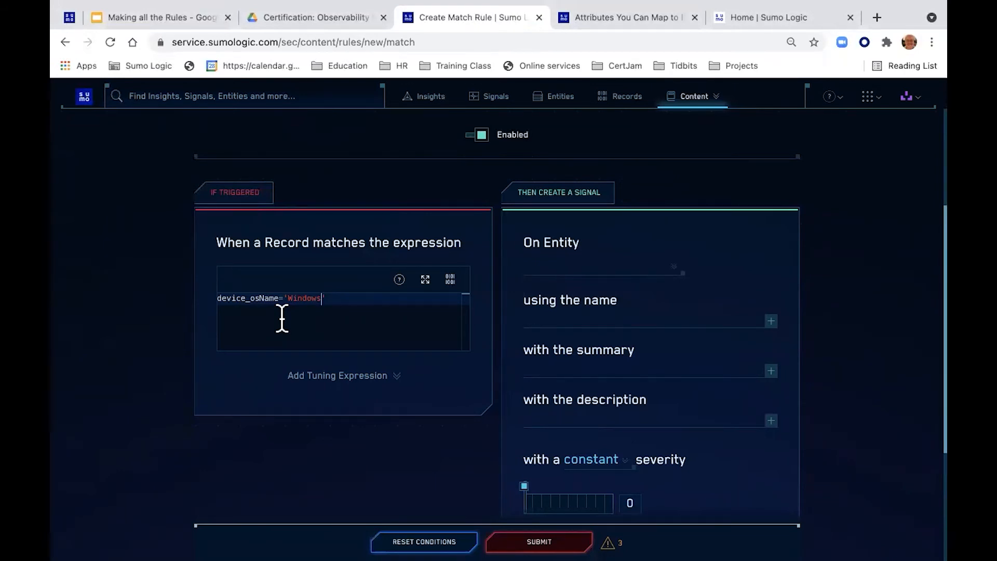
Step: Re-enter the single quotes around Windows so the expression reads device_osName='Windows'
{"action": "left_click_drag", "start_coordinate": [336, 296], "coordinate": [190, 283]}
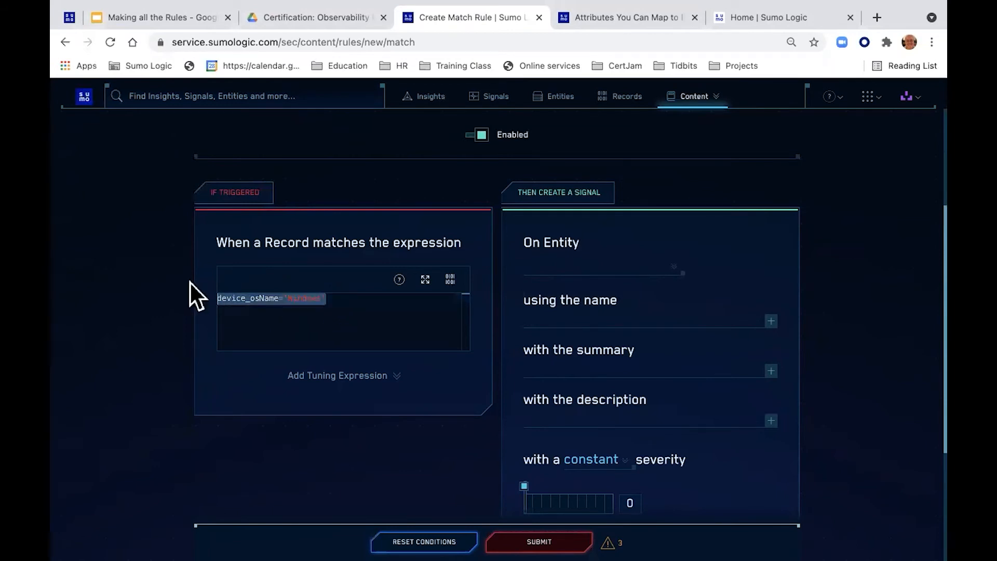
{"action": "key", "text": "super+x"}
{"action": "key", "text": "super+v"}
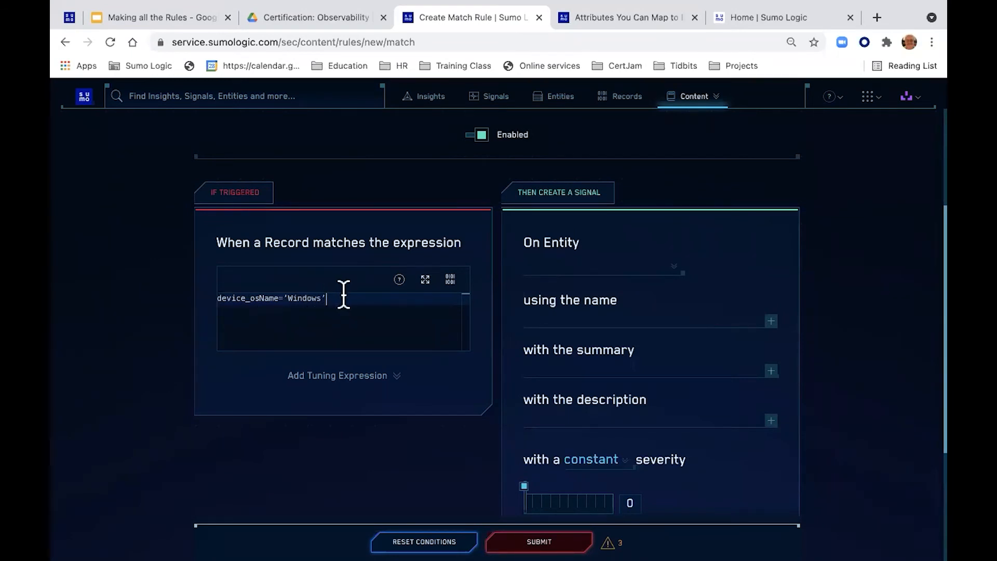
{"action": "key", "text": "BackSpace"}
{"action": "type", "text": "'"}
{"action": "key", "text": "Left"}
{"action": "key", "text": "Left"}
{"action": "key", "text": "Left"}
{"action": "key", "text": "Left"}
{"action": "key", "text": "Left"}
{"action": "key", "text": "Left"}
{"action": "key", "text": "Left"}
{"action": "key", "text": "Left"}
{"action": "key", "text": "Left"}
{"action": "key", "text": "Delete"}
{"action": "type", "text": "'"}
{"action": "left_click", "coordinate": [367, 378]}
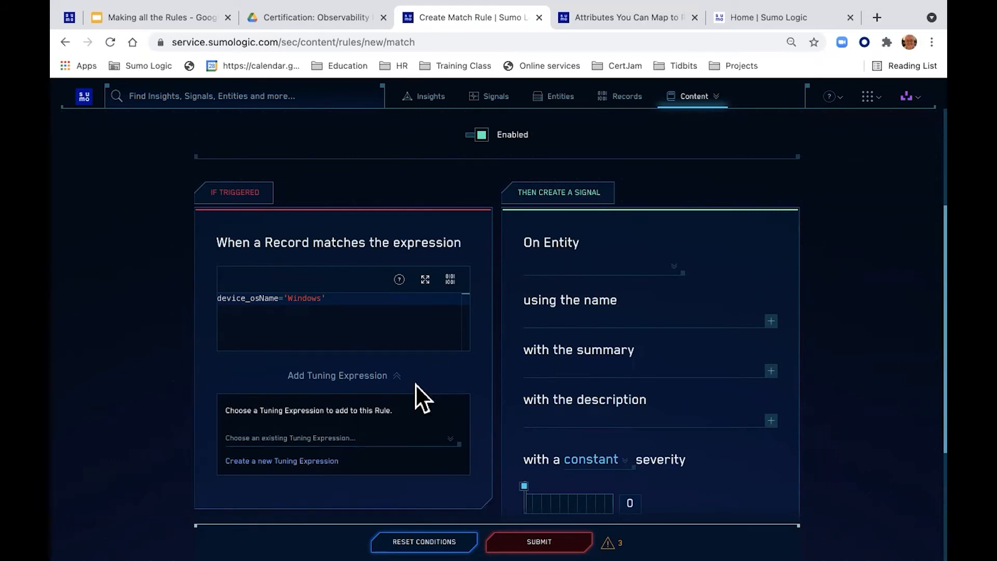
{"action": "left_click", "coordinate": [370, 383]}
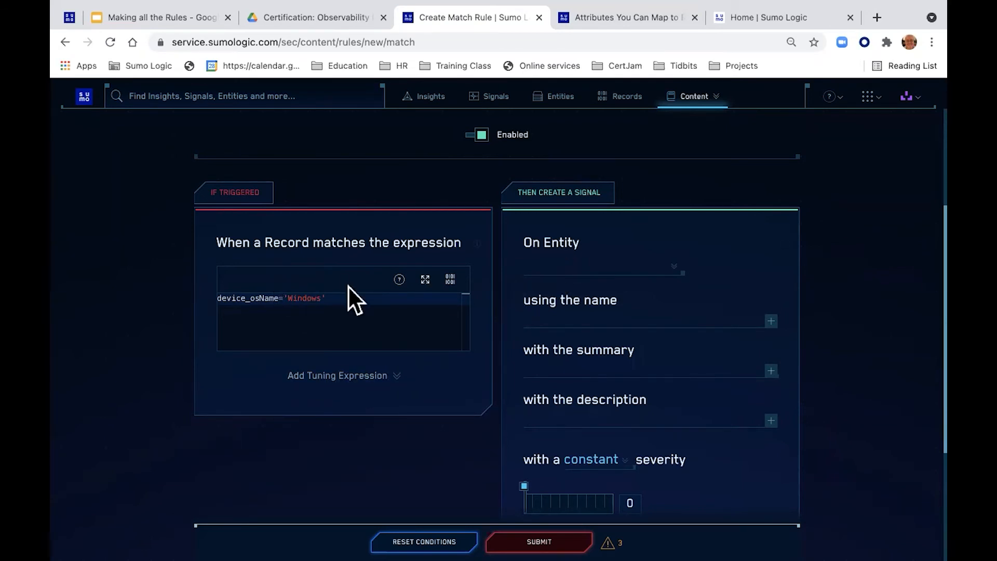
Step: Choose dstDevice_hostname as the On Entity field after checking the workbook's signal steps
{"action": "left_click", "coordinate": [556, 265]}
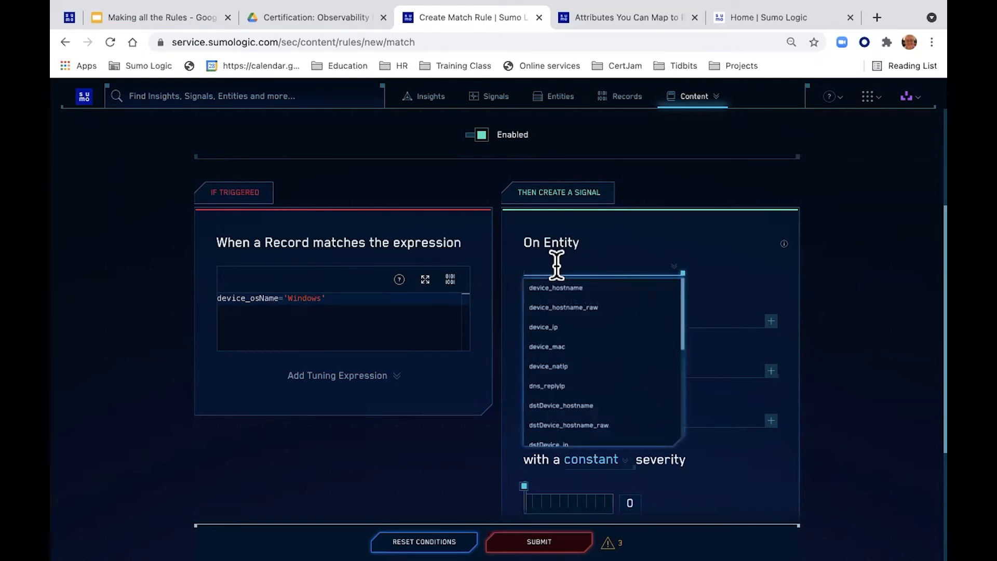
{"action": "key", "text": "ctrl+Right"}
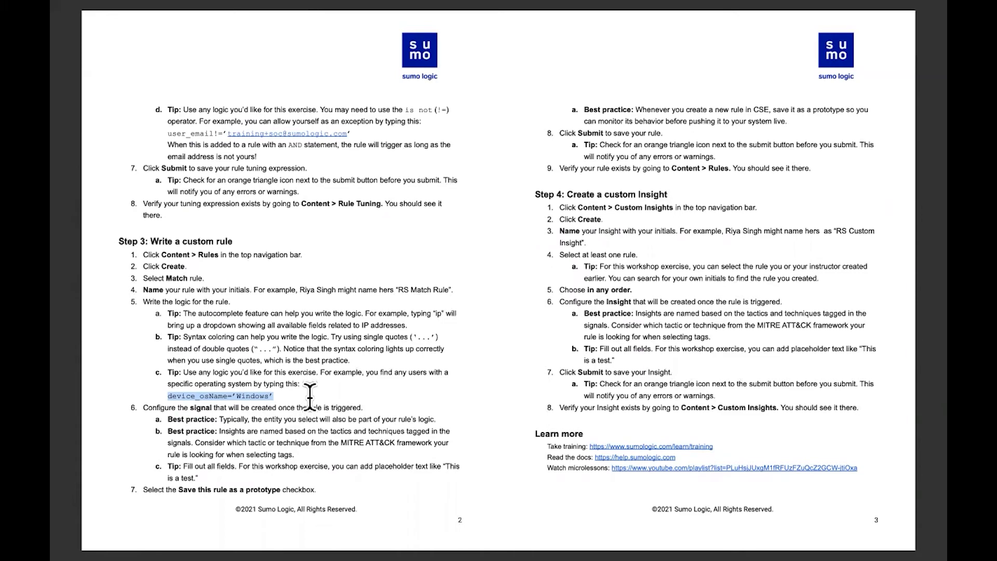
{"action": "key", "text": "ctrl+Left"}
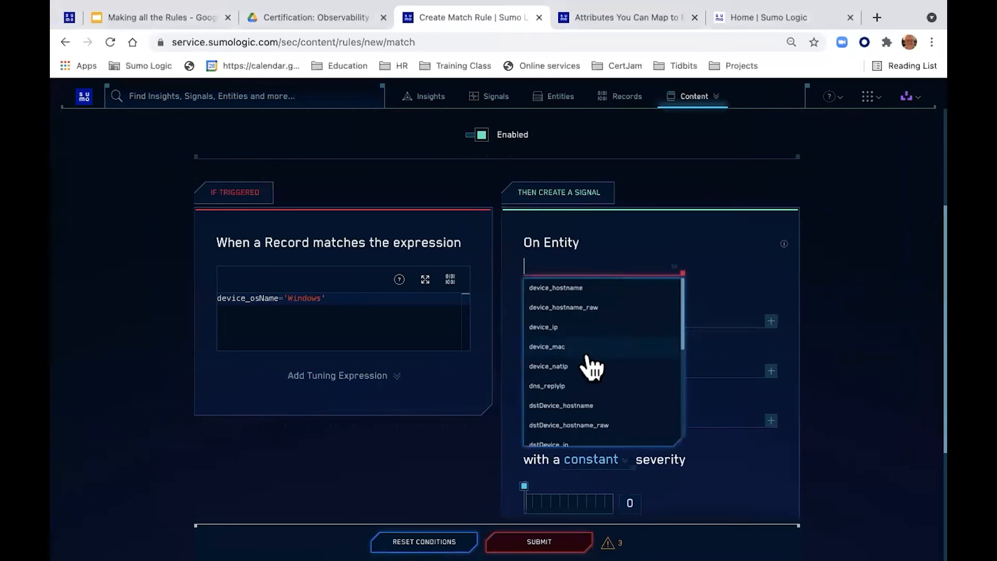
{"action": "scroll", "coordinate": [590, 366], "scroll_direction": "down", "scroll_amount": 2}
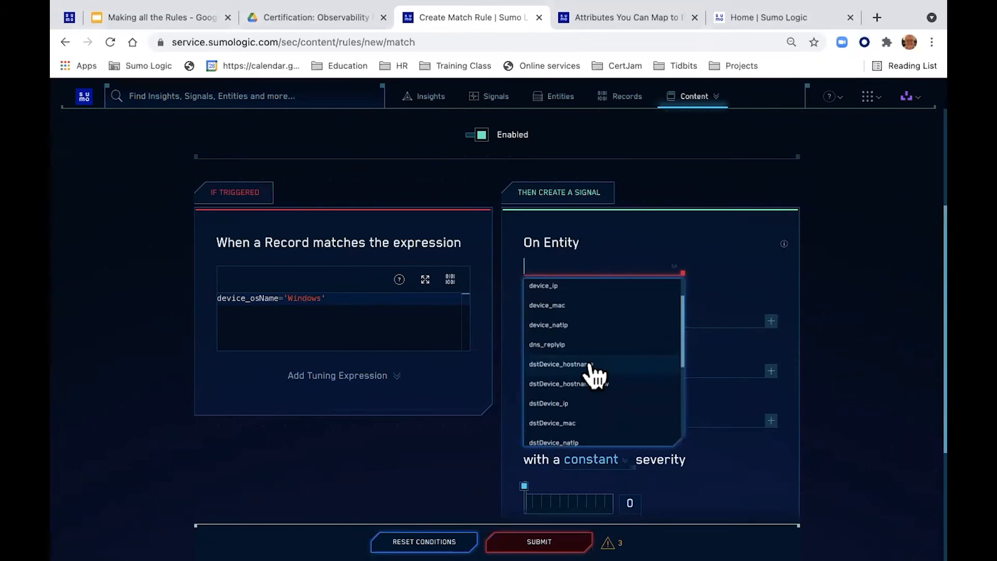
{"action": "left_click", "coordinate": [594, 365]}
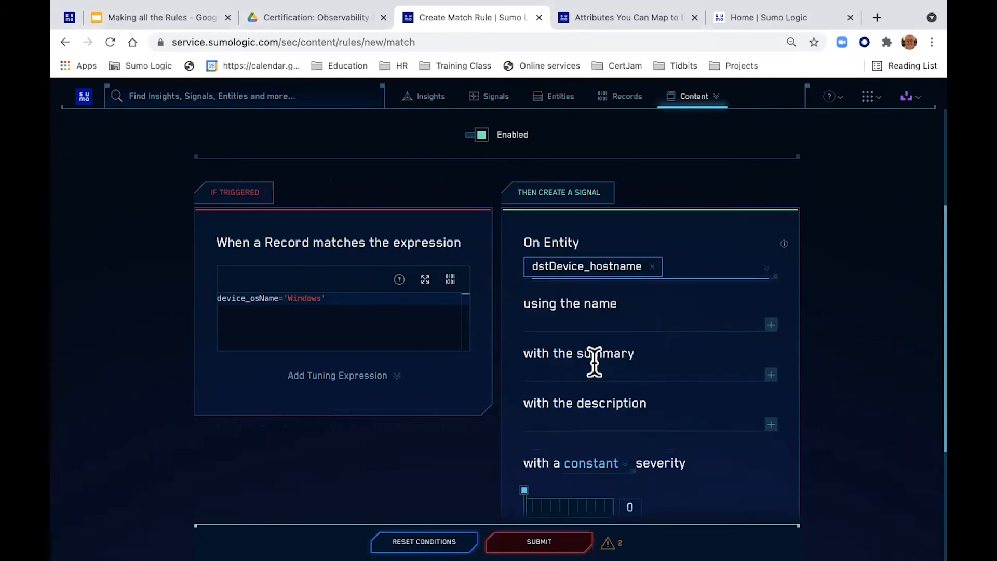
Step: Name the signal 'Windows Machine Detected'
{"action": "left_click", "coordinate": [588, 319]}
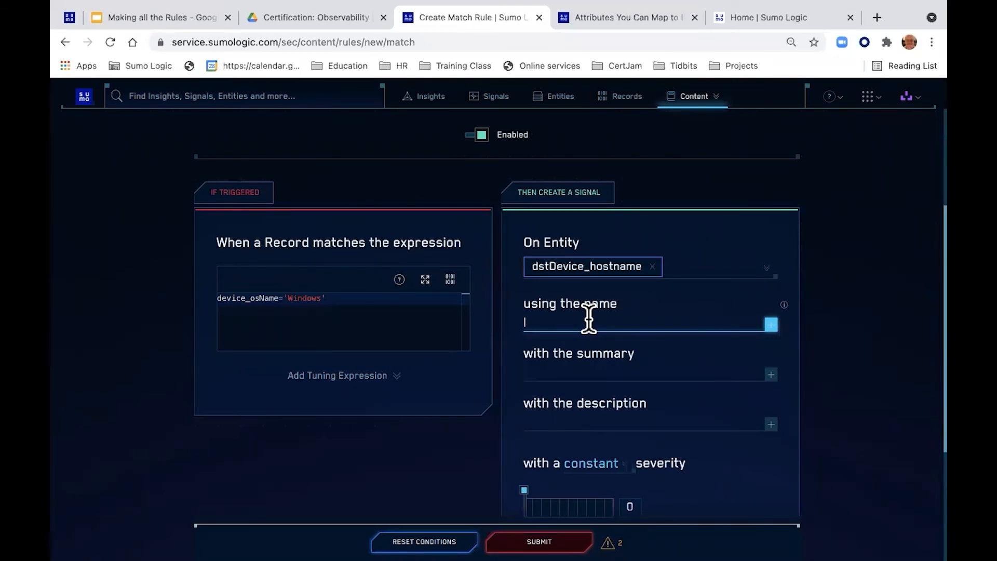
{"action": "type", "text": "windos"}
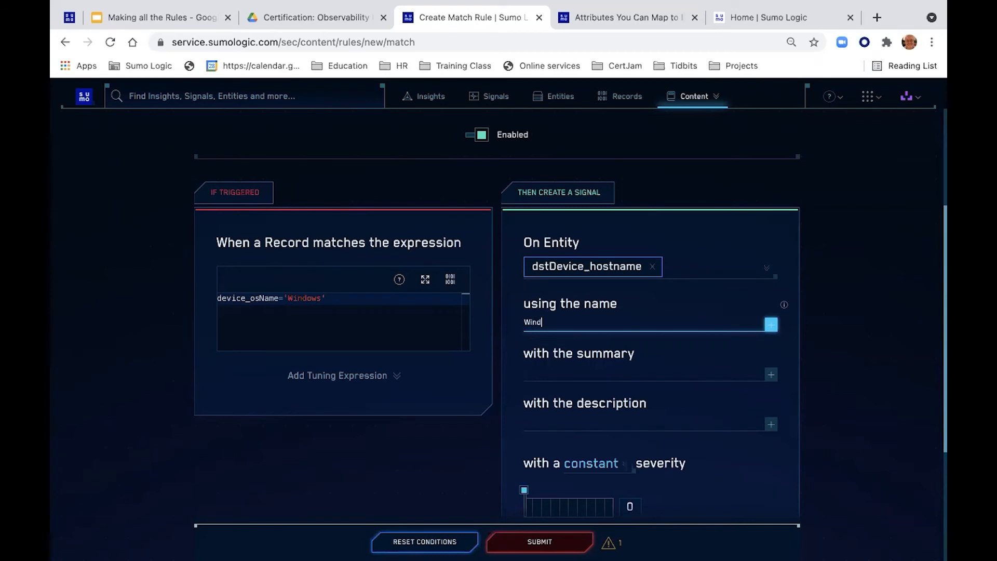
{"action": "key", "text": "BackSpace"}
{"action": "type", "text": "ws Machine Detected"}
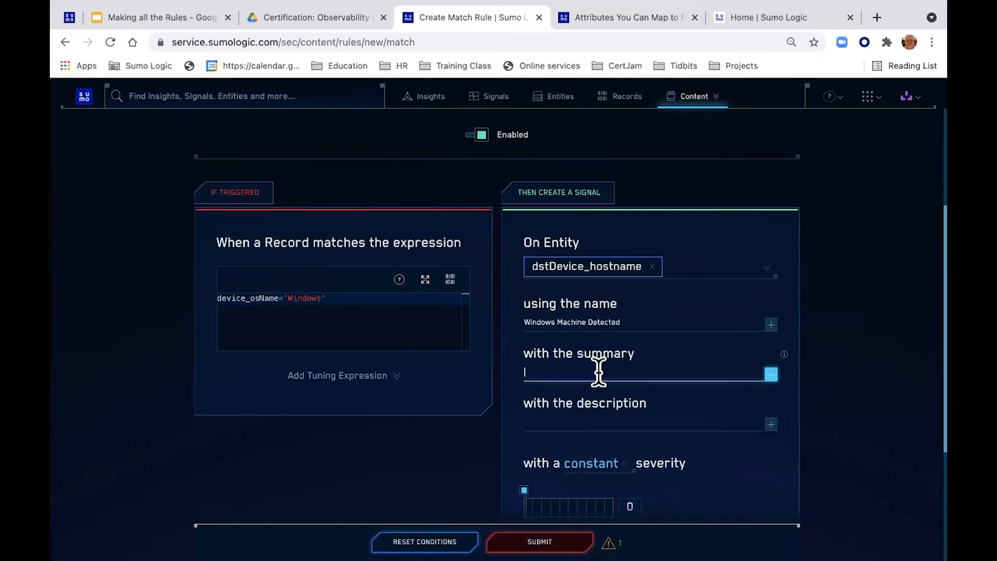
Step: Enter the summary 'Houston we have a Windows machine'
{"action": "type", "text": "Houston we have a Windows machine"}
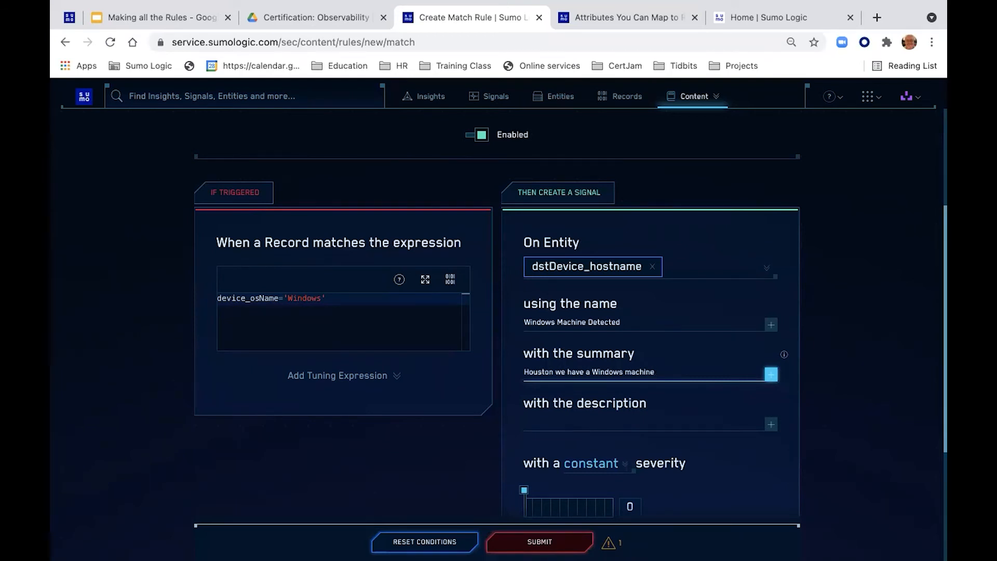
{"action": "key", "text": "Tab"}
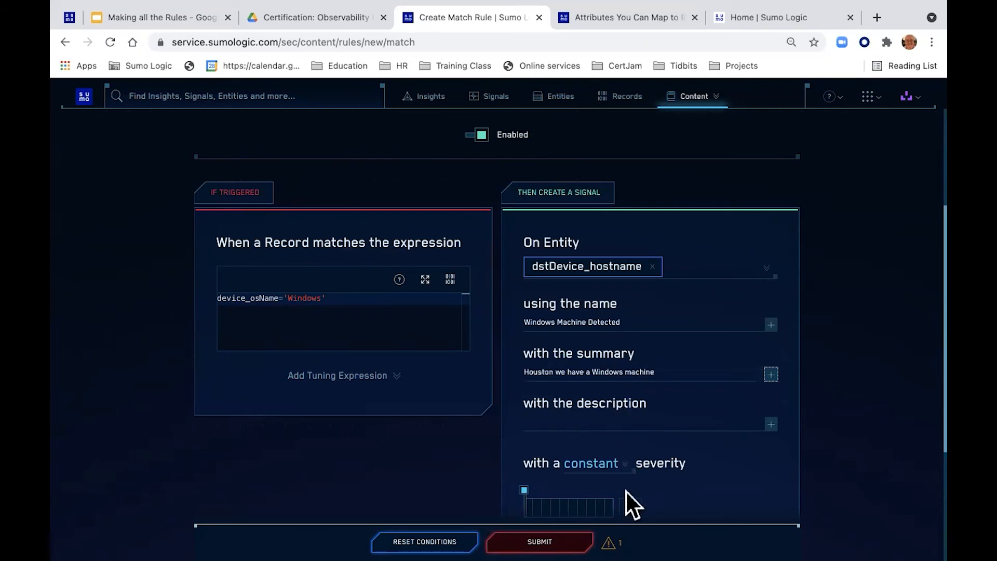
Step: Enter the description 'We have a windows computer'
{"action": "mouse_move", "coordinate": [612, 541]}
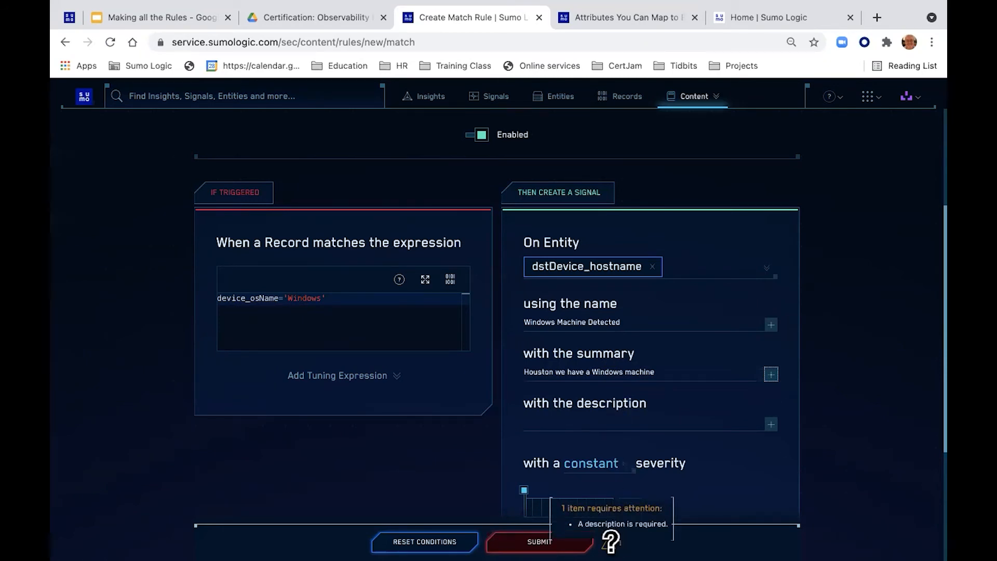
{"action": "left_click", "coordinate": [598, 424]}
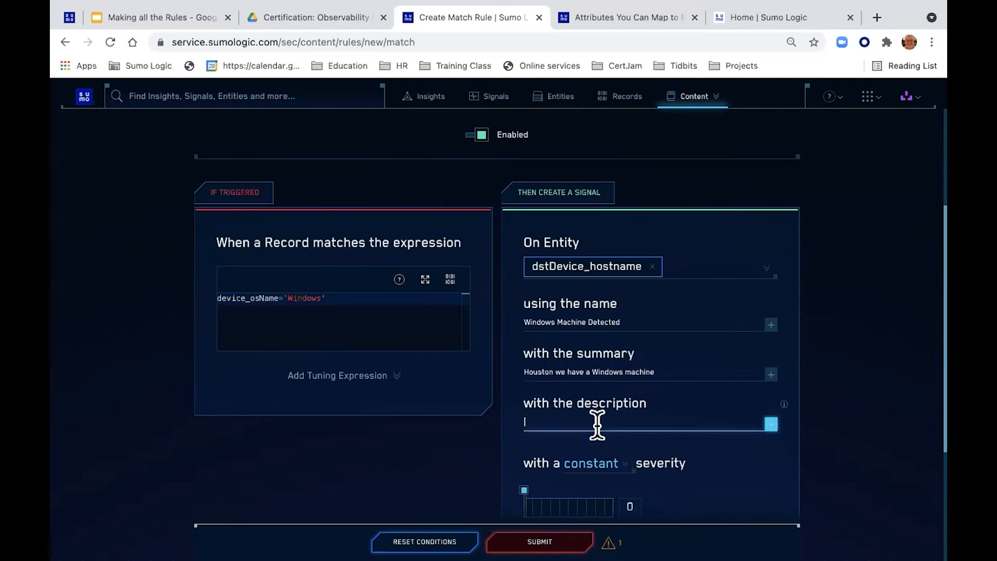
{"action": "type", "text": "We"}
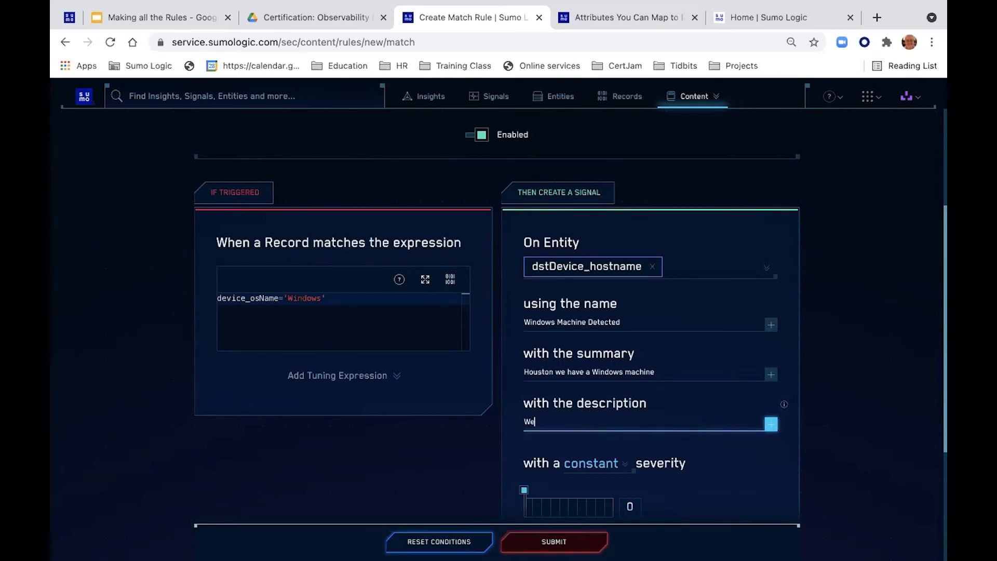
{"action": "type", "text": " have a windows computer"}
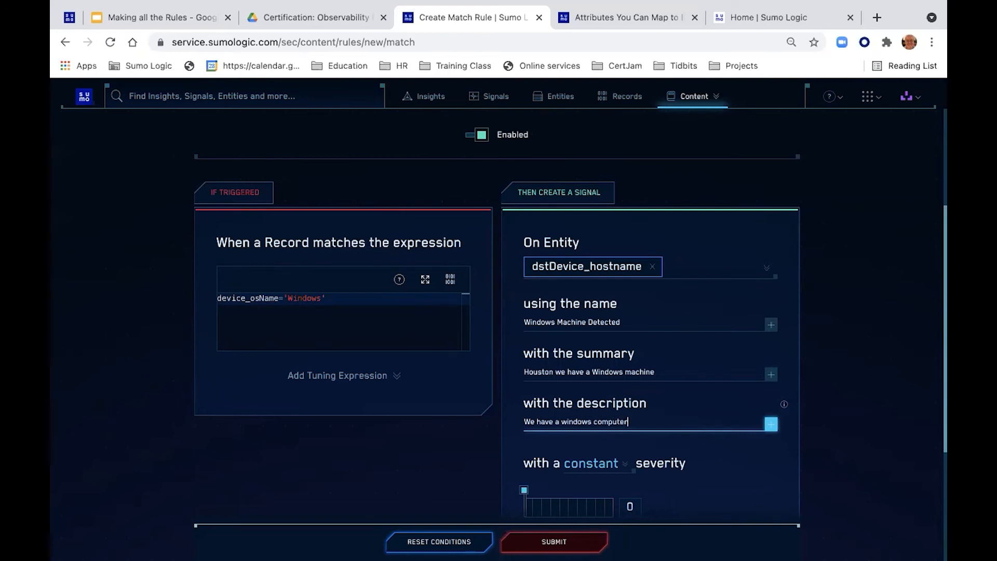
{"action": "scroll", "coordinate": [711, 462], "scroll_direction": "down", "scroll_amount": 2}
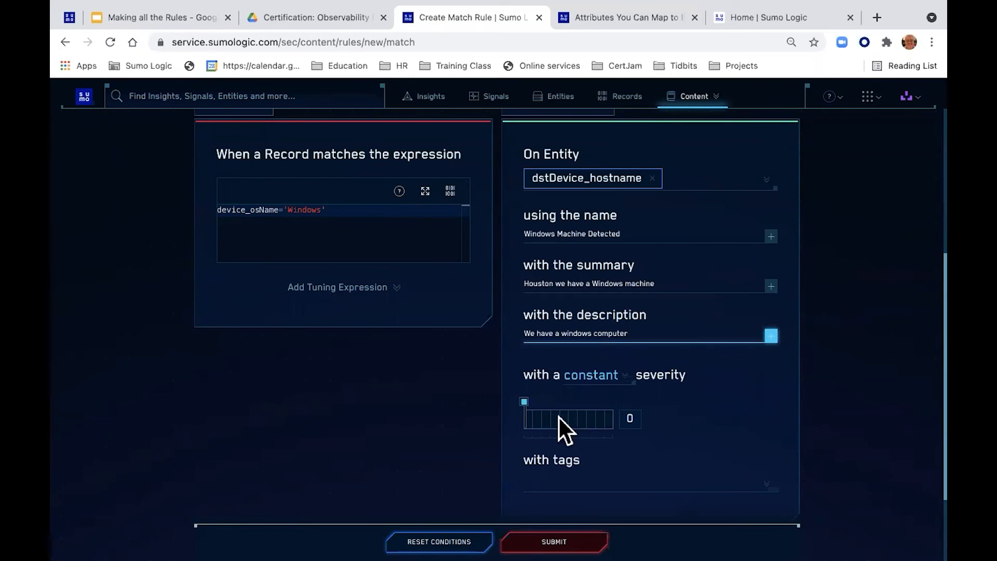
Step: Drag the constant severity slider until the severity value reads 5
{"action": "left_click_drag", "start_coordinate": [525, 406], "coordinate": [557, 405]}
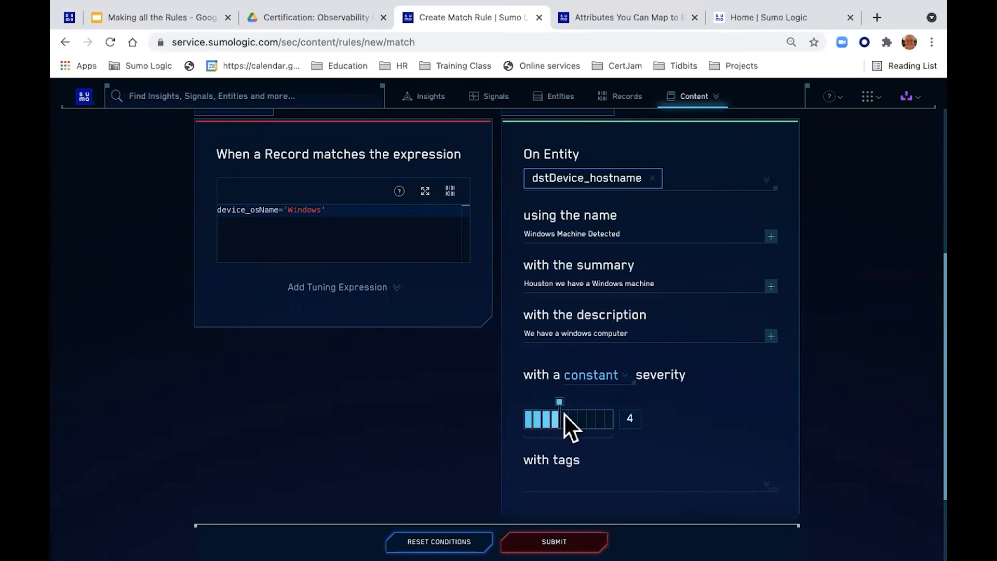
{"action": "left_click_drag", "start_coordinate": [561, 405], "coordinate": [520, 406]}
{"action": "scroll", "coordinate": [548, 403], "scroll_direction": "down", "scroll_amount": 1}
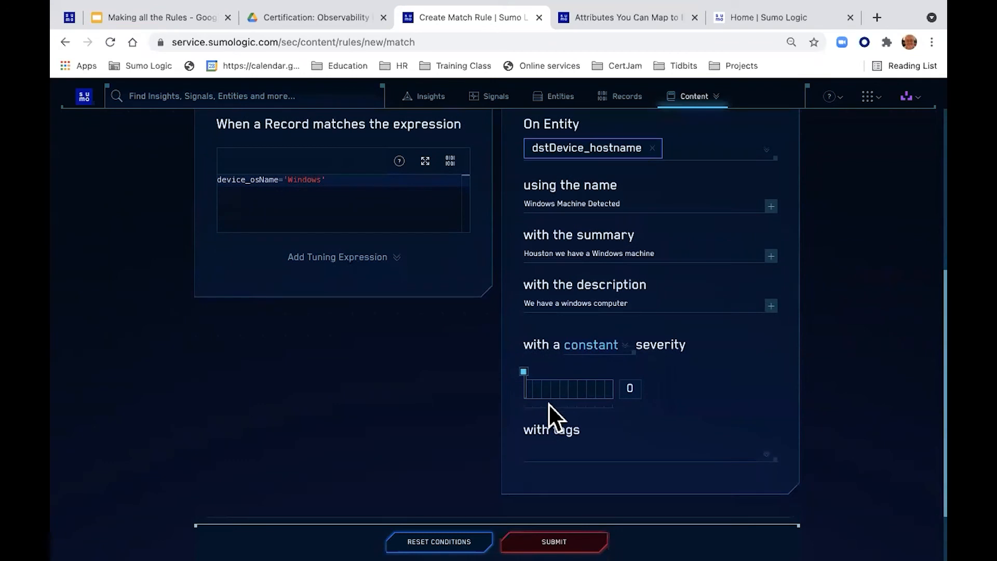
{"action": "left_click_drag", "start_coordinate": [525, 375], "coordinate": [569, 375]}
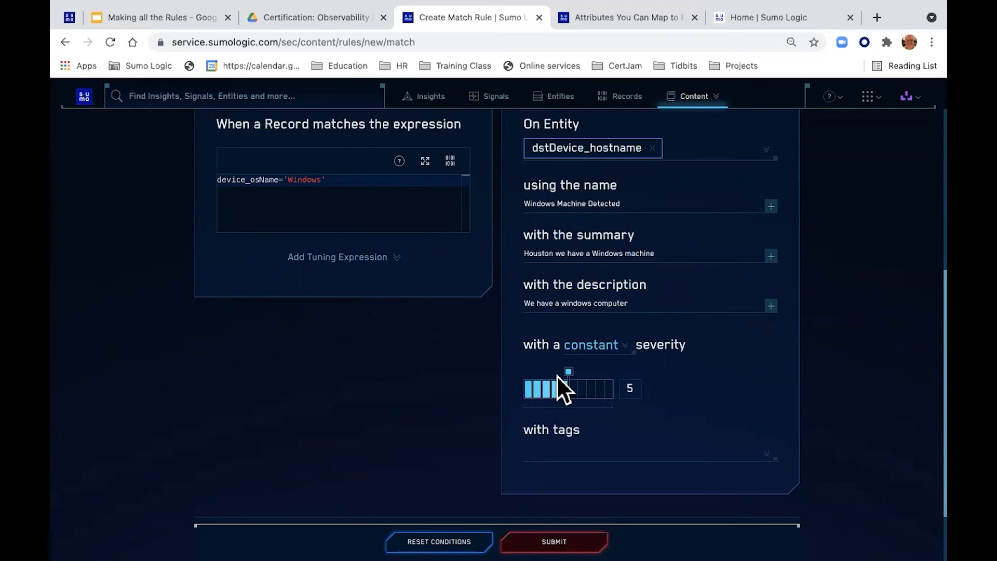
{"action": "scroll", "coordinate": [701, 383], "scroll_direction": "down", "scroll_amount": 3}
Step: Add the tag Tactic: TA0007 - Discovery to the rule
{"action": "left_click", "coordinate": [568, 376]}
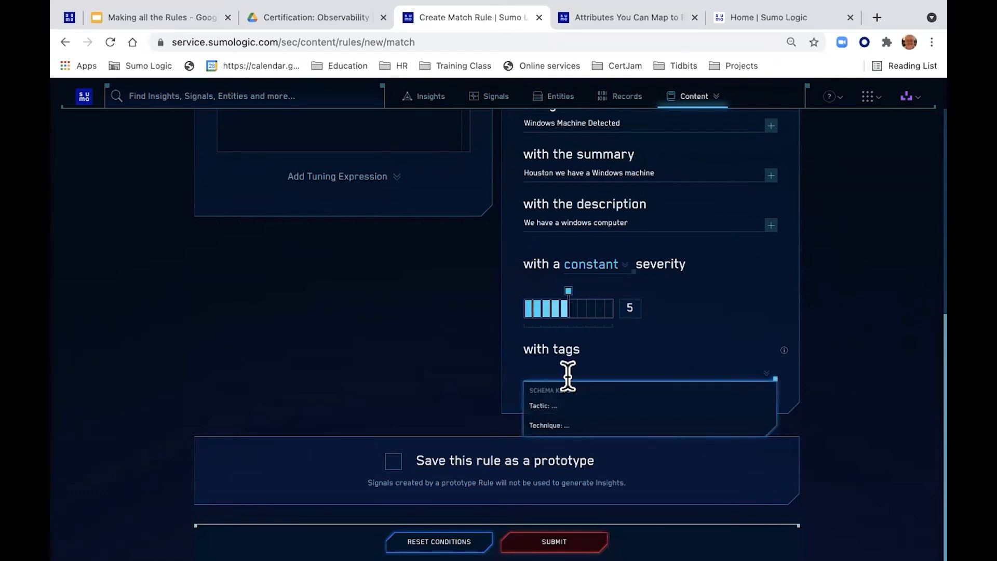
{"action": "left_click", "coordinate": [535, 405]}
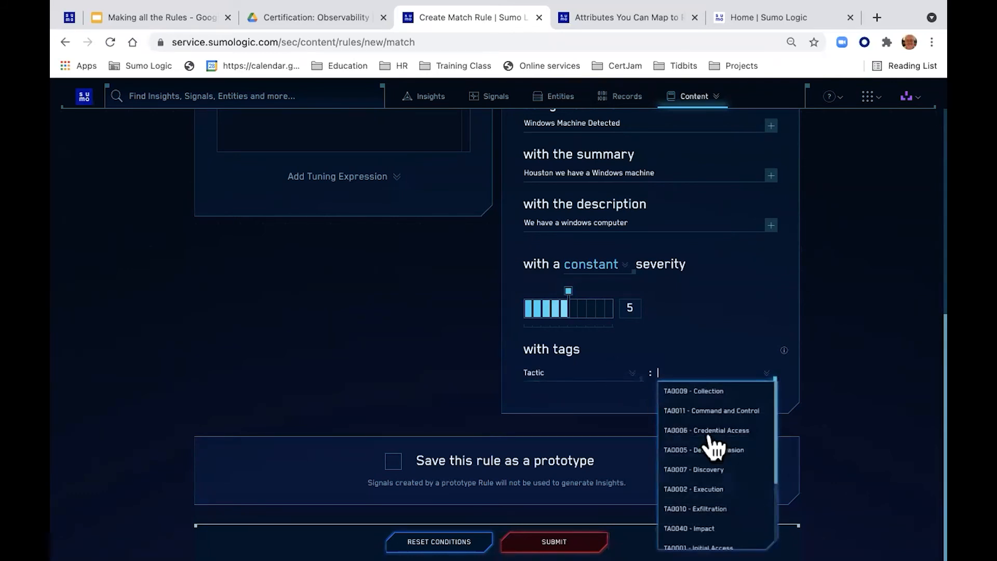
{"action": "left_click", "coordinate": [715, 469]}
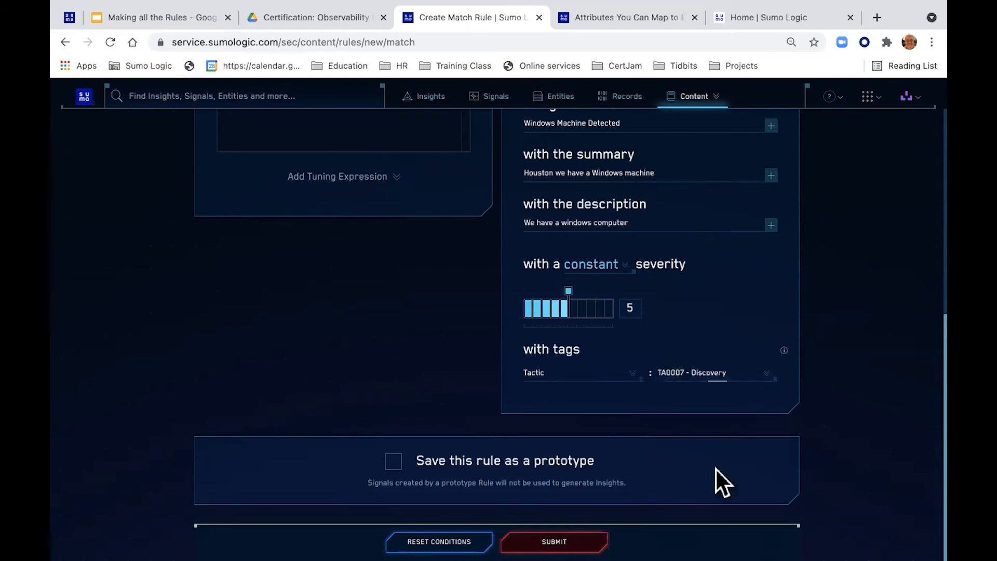
Step: Browse the Technique tag values, then close the list without selecting one
{"action": "left_click", "coordinate": [687, 402]}
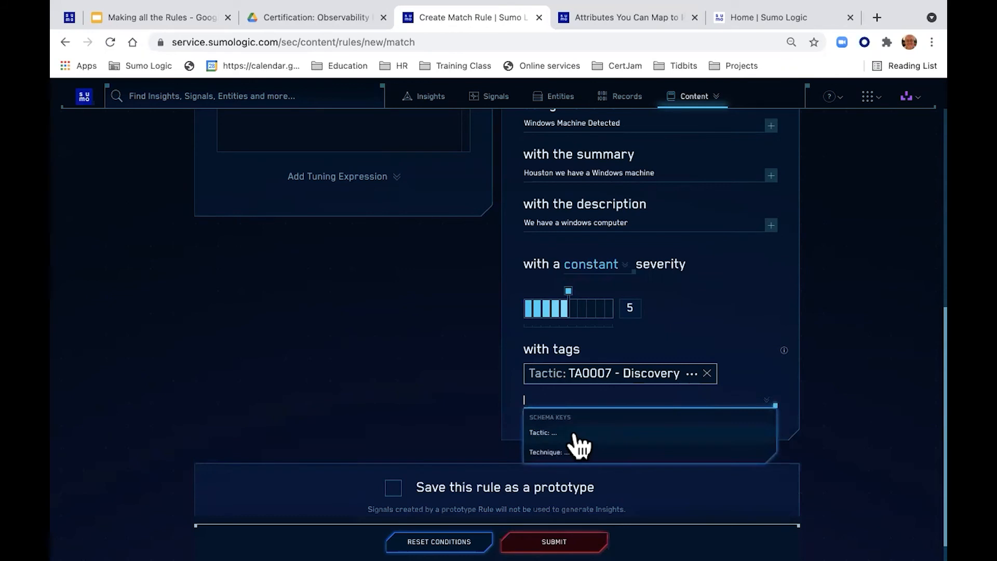
{"action": "left_click", "coordinate": [565, 451]}
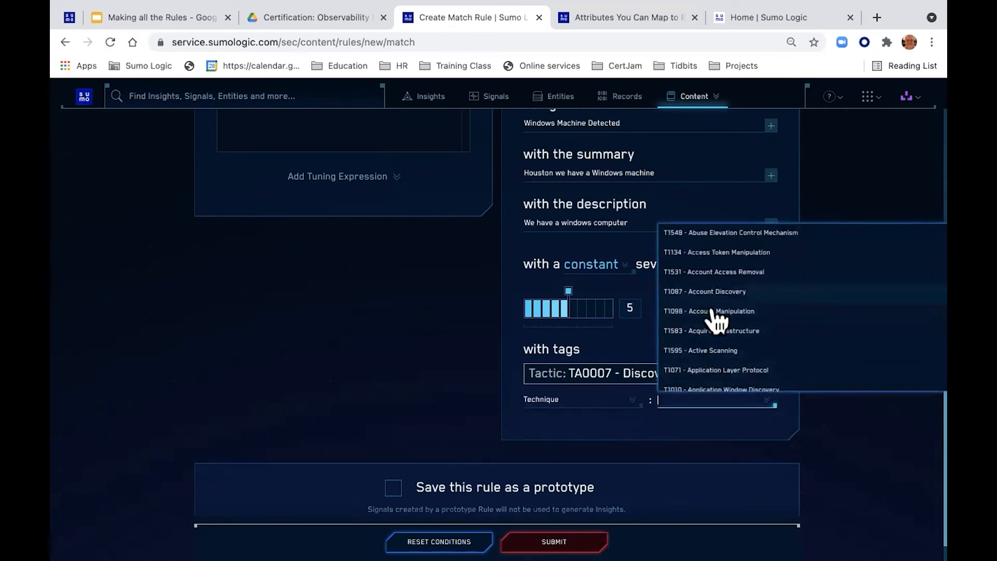
{"action": "scroll", "coordinate": [720, 351], "scroll_direction": "down", "scroll_amount": 15}
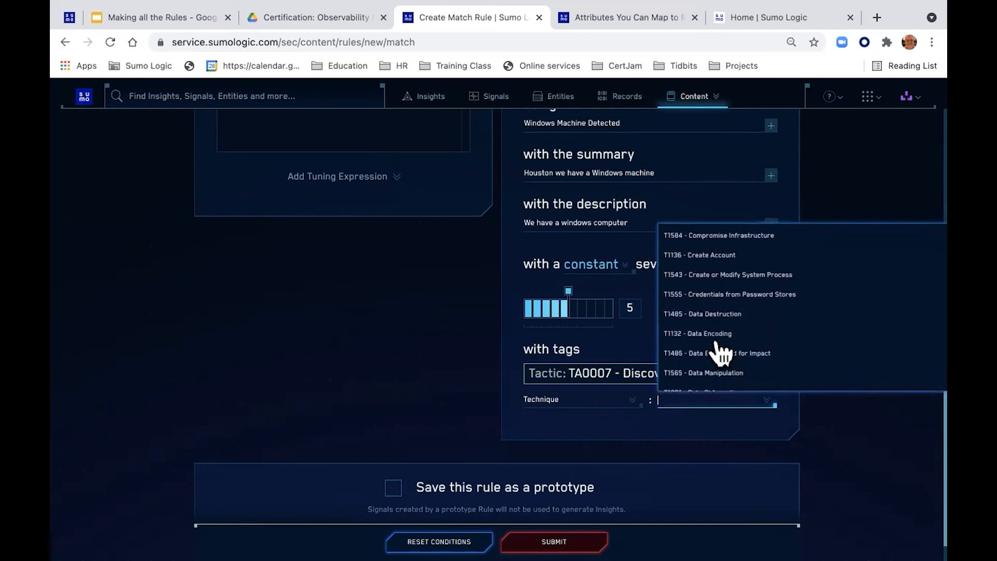
{"action": "scroll", "coordinate": [719, 351], "scroll_direction": "down", "scroll_amount": 5}
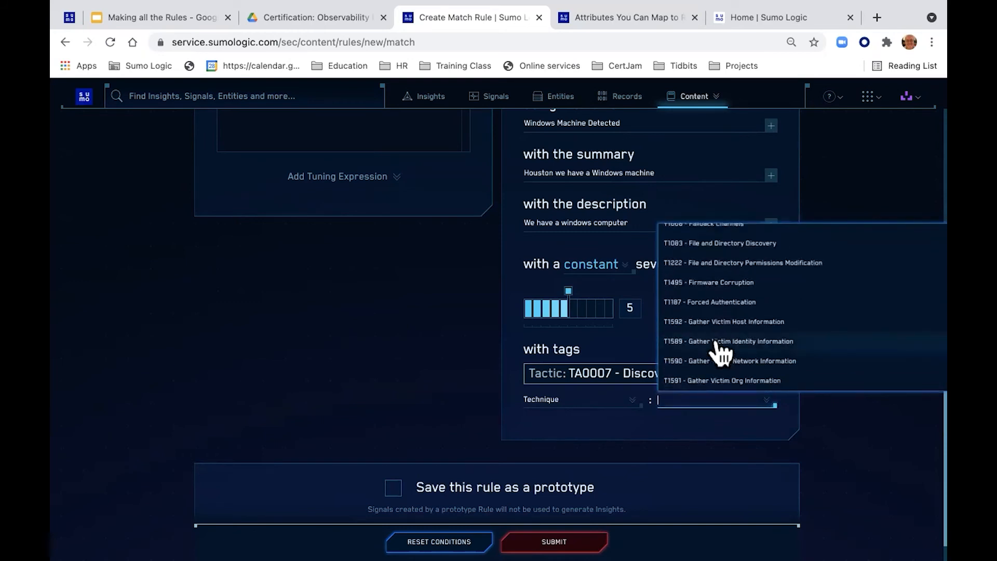
{"action": "scroll", "coordinate": [719, 351], "scroll_direction": "down", "scroll_amount": 10}
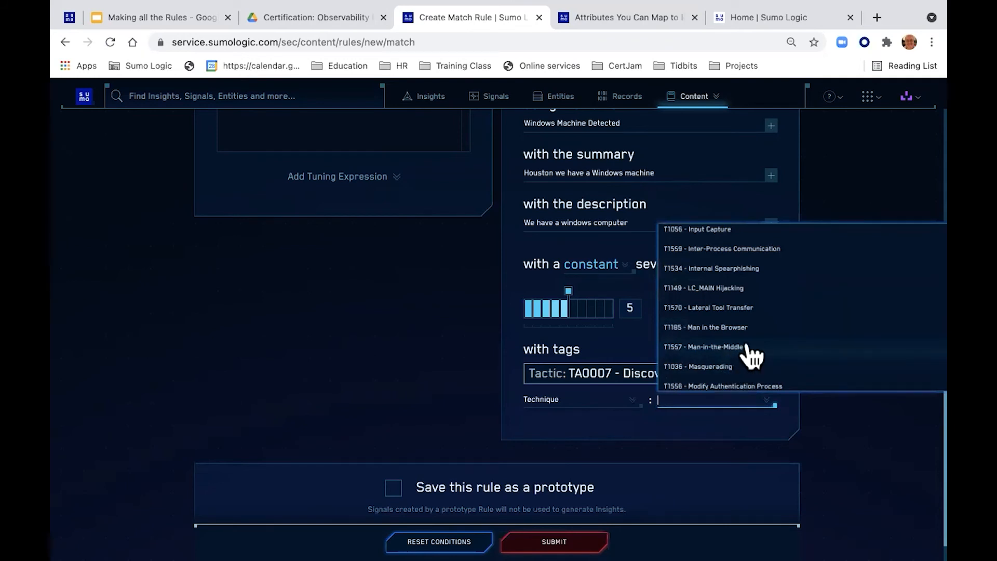
{"action": "scroll", "coordinate": [752, 356], "scroll_direction": "down", "scroll_amount": 3}
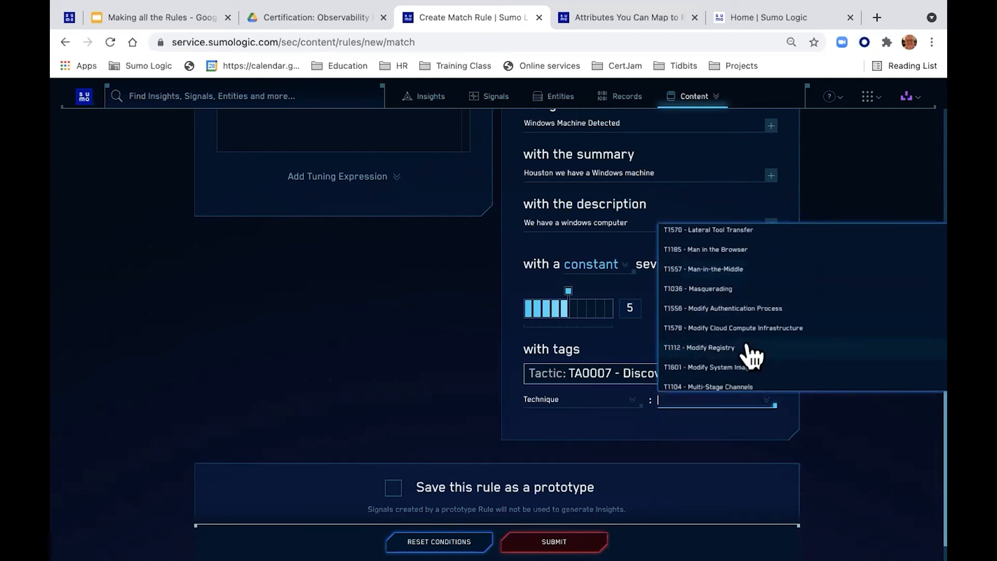
{"action": "scroll", "coordinate": [752, 356], "scroll_direction": "down", "scroll_amount": 3}
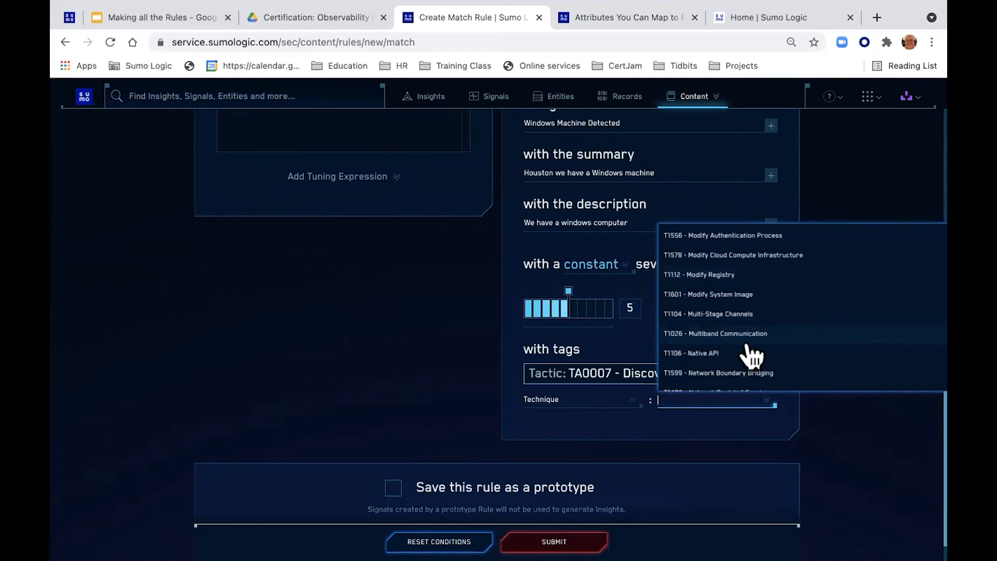
{"action": "scroll", "coordinate": [751, 356], "scroll_direction": "up", "scroll_amount": 15}
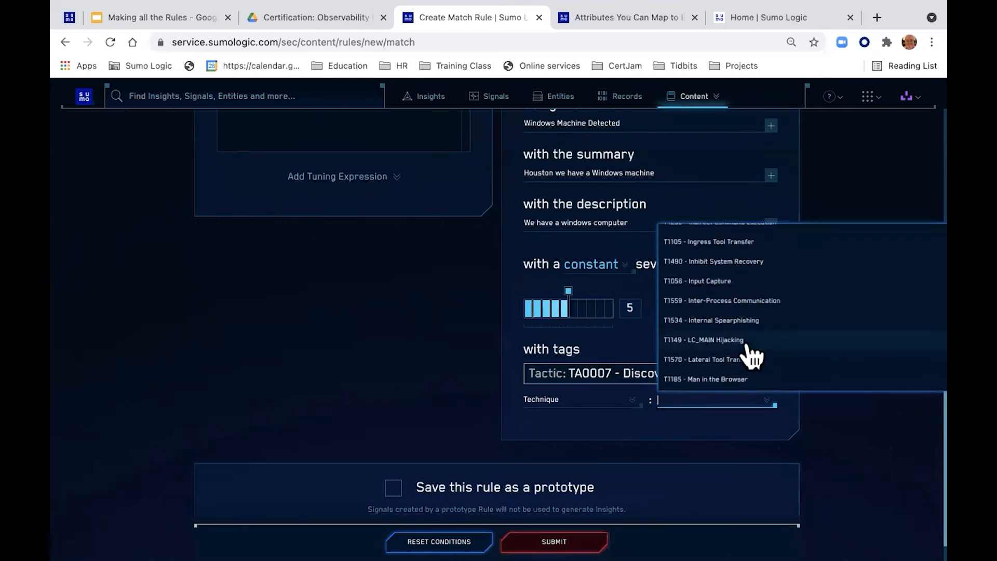
{"action": "scroll", "coordinate": [752, 356], "scroll_direction": "up", "scroll_amount": 10}
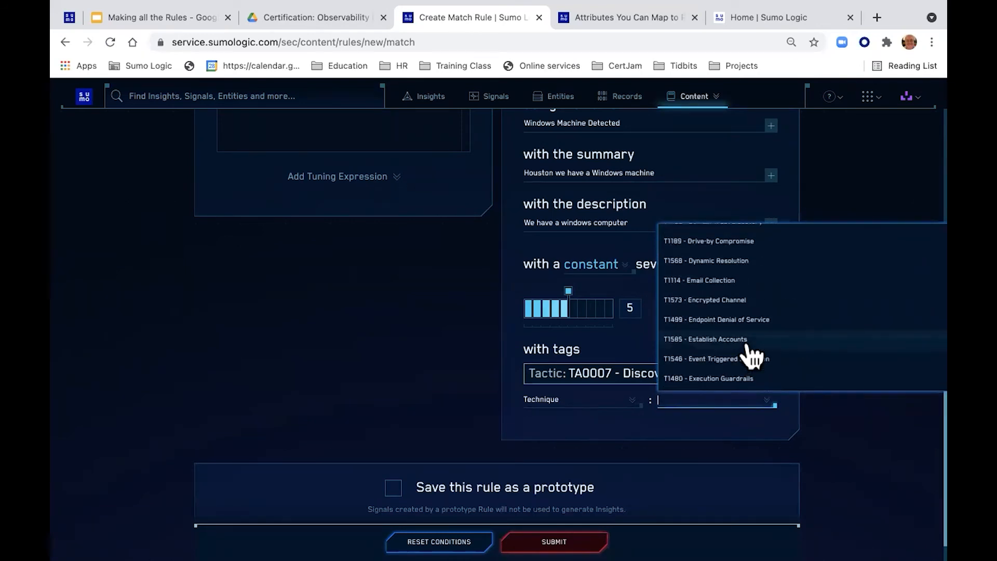
{"action": "scroll", "coordinate": [752, 356], "scroll_direction": "up", "scroll_amount": 5}
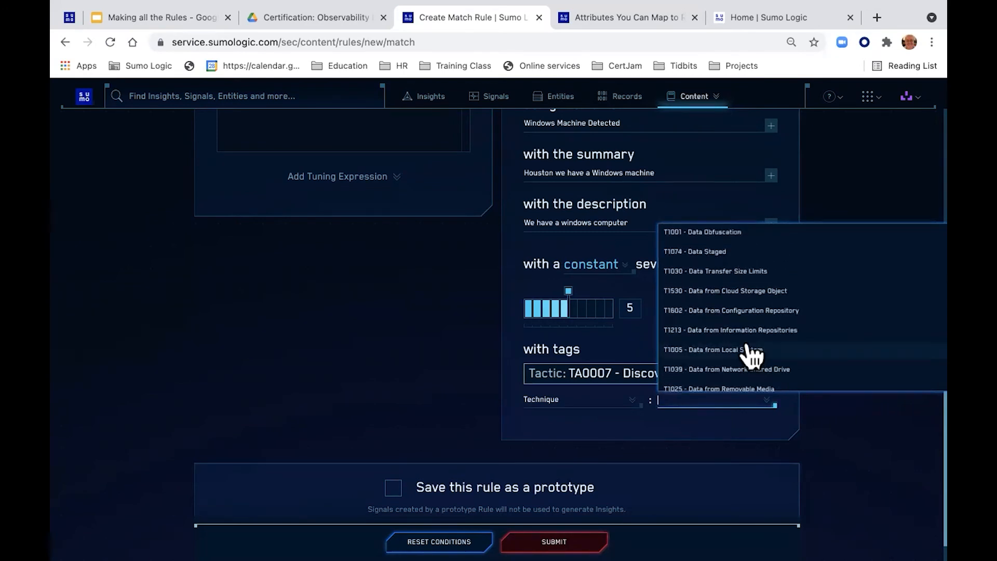
{"action": "scroll", "coordinate": [751, 356], "scroll_direction": "up", "scroll_amount": 5}
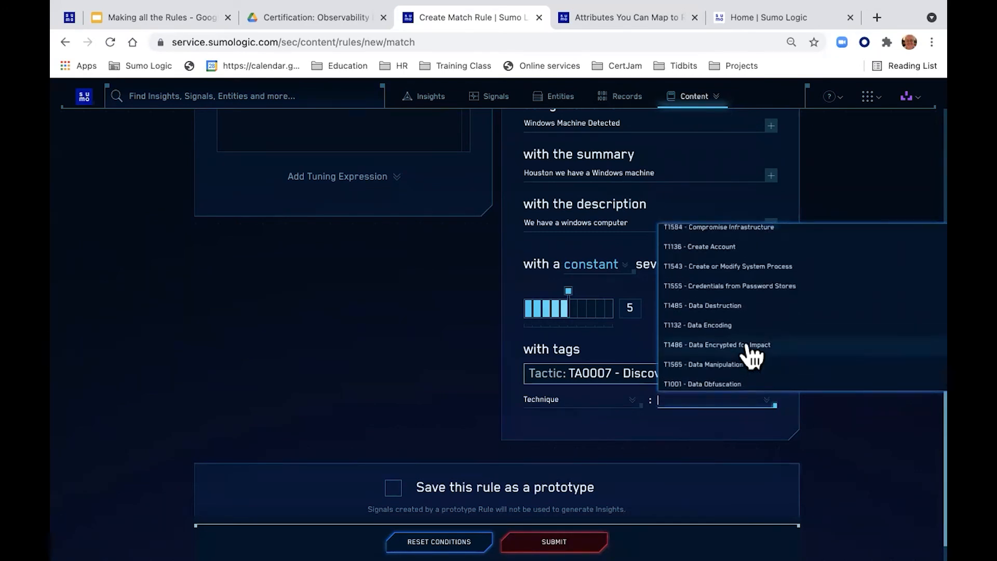
{"action": "scroll", "coordinate": [752, 356], "scroll_direction": "up", "scroll_amount": 5}
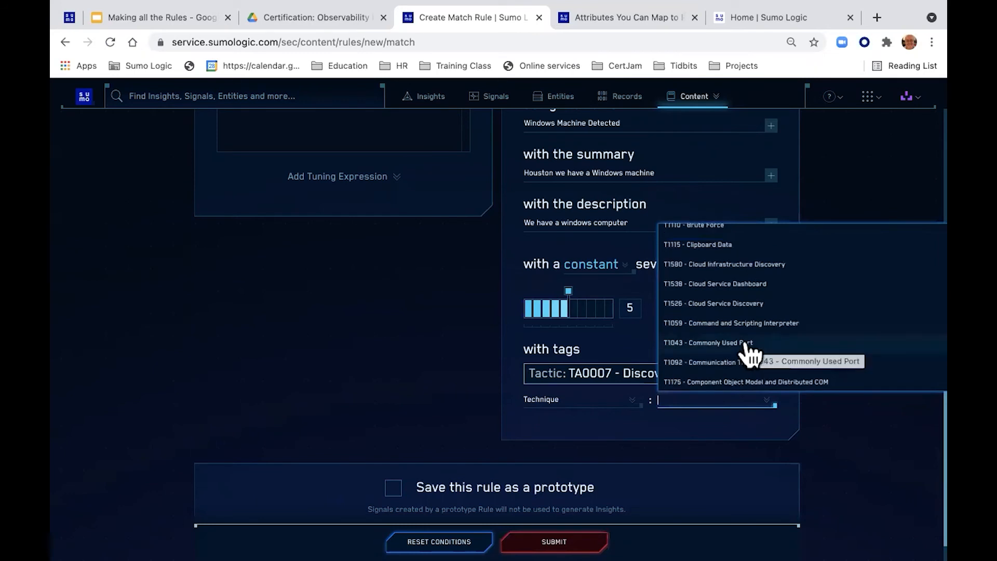
{"action": "scroll", "coordinate": [751, 355], "scroll_direction": "down", "scroll_amount": 2}
{"action": "scroll", "coordinate": [751, 355], "scroll_direction": "down", "scroll_amount": 2}
{"action": "scroll", "coordinate": [752, 355], "scroll_direction": "down", "scroll_amount": 2}
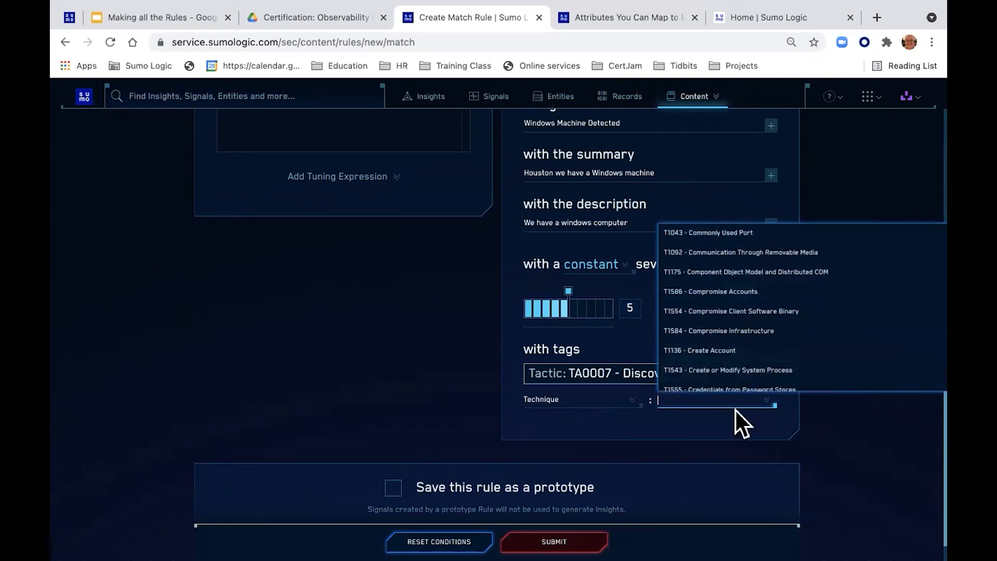
{"action": "left_click", "coordinate": [755, 416]}
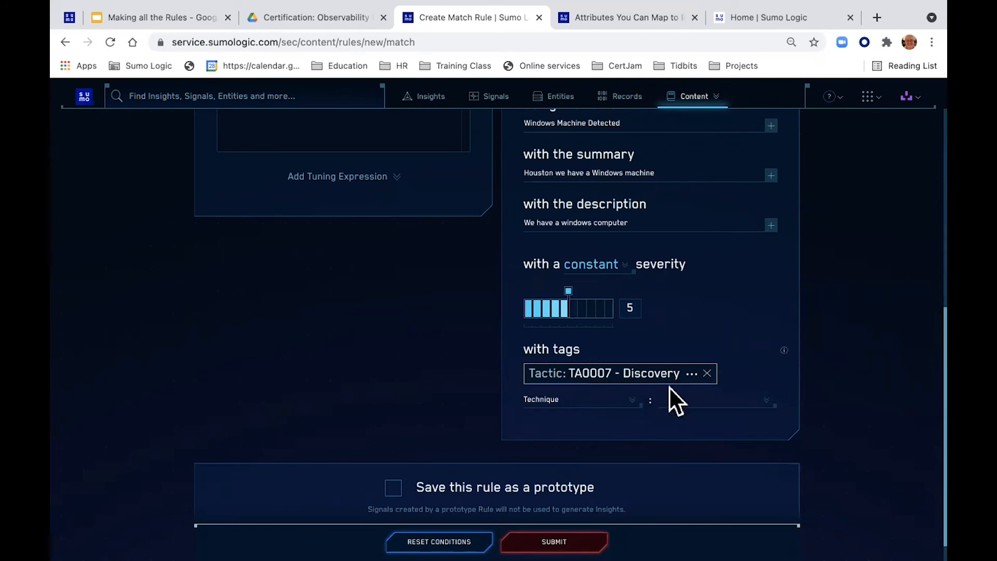
Step: Submit JWM Match Rule as a prototype rule and go to Content > Rules
{"action": "scroll", "coordinate": [740, 377], "scroll_direction": "down", "scroll_amount": 1}
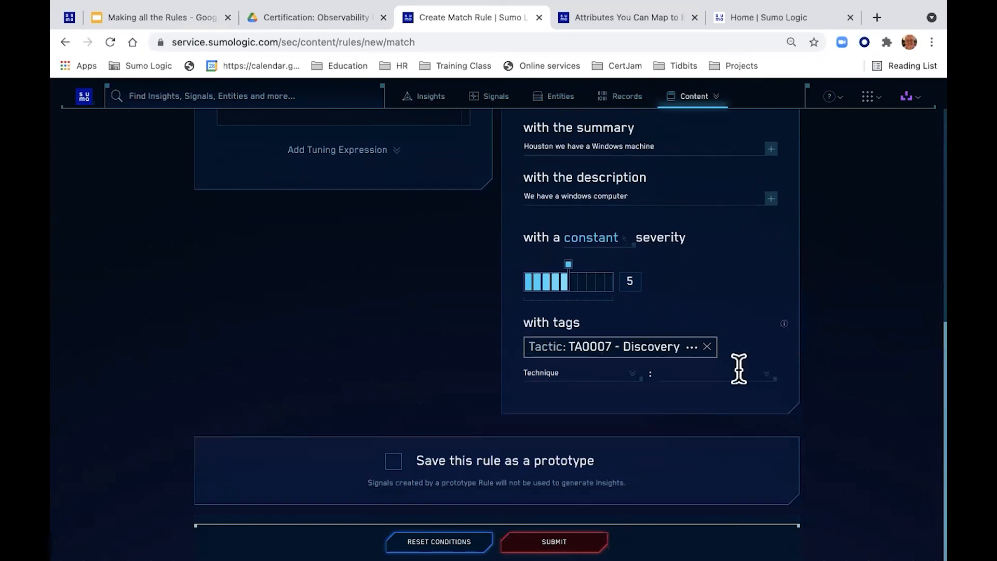
{"action": "left_click", "coordinate": [393, 461]}
{"action": "left_click", "coordinate": [558, 523]}
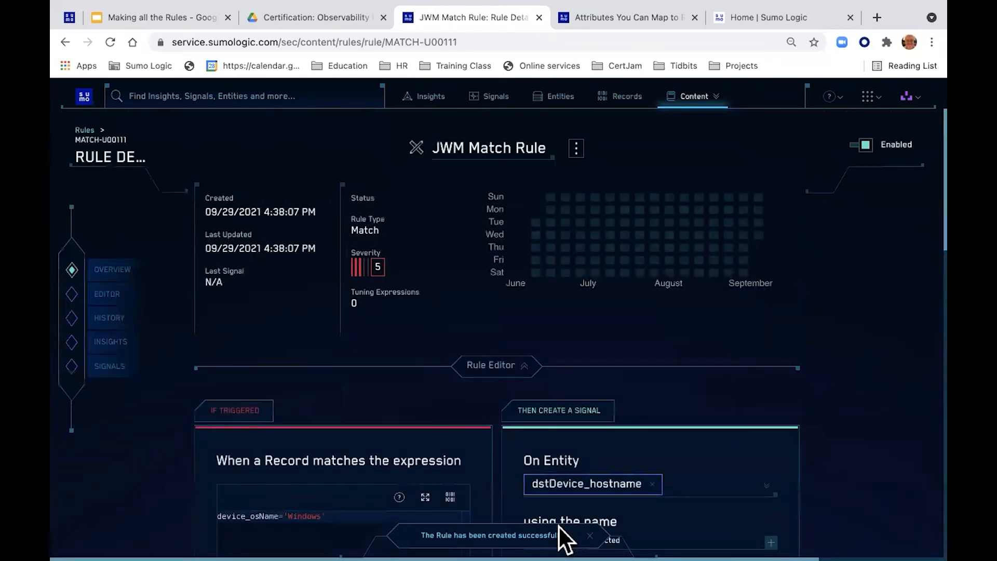
{"action": "left_click", "coordinate": [720, 101]}
{"action": "left_click", "coordinate": [653, 142]}
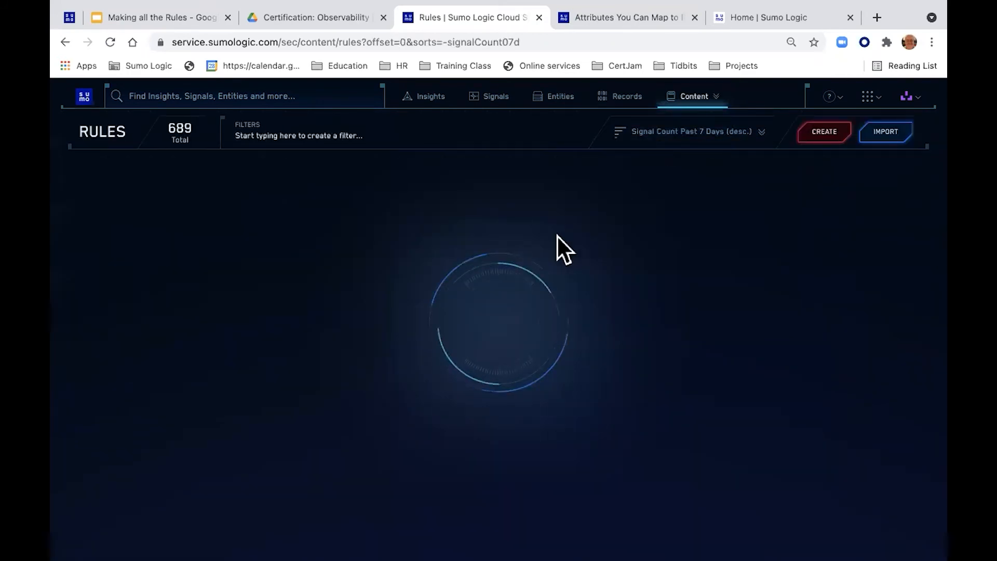
Step: Filter the Rules list to names containing 'jqm'
{"action": "left_click", "coordinate": [256, 134]}
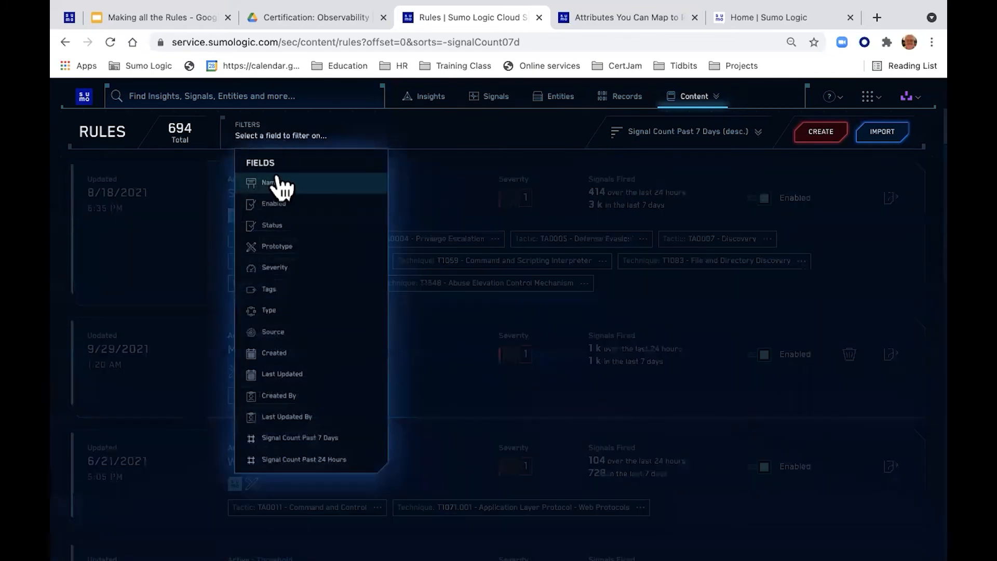
{"action": "left_click", "coordinate": [278, 183]}
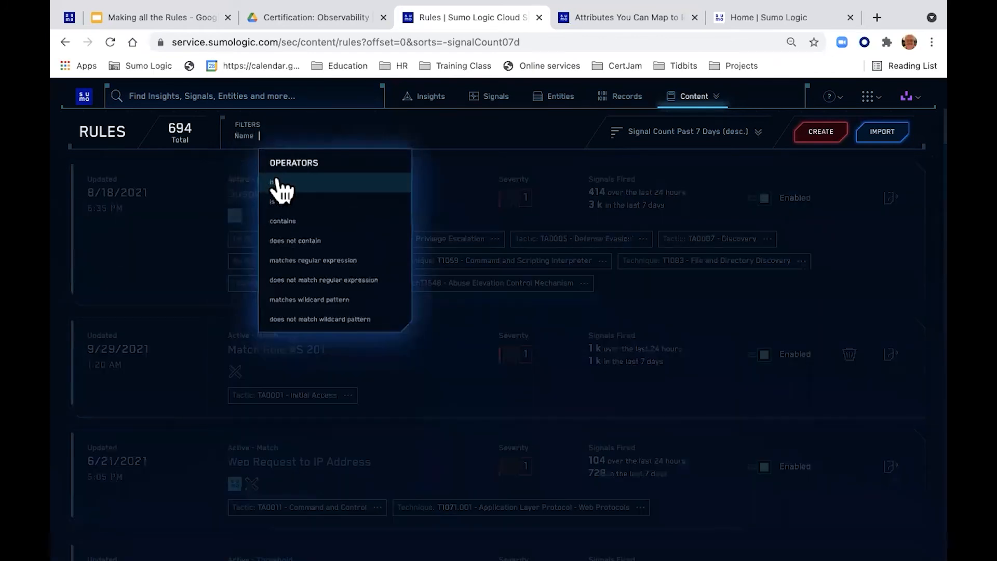
{"action": "left_click", "coordinate": [310, 221]}
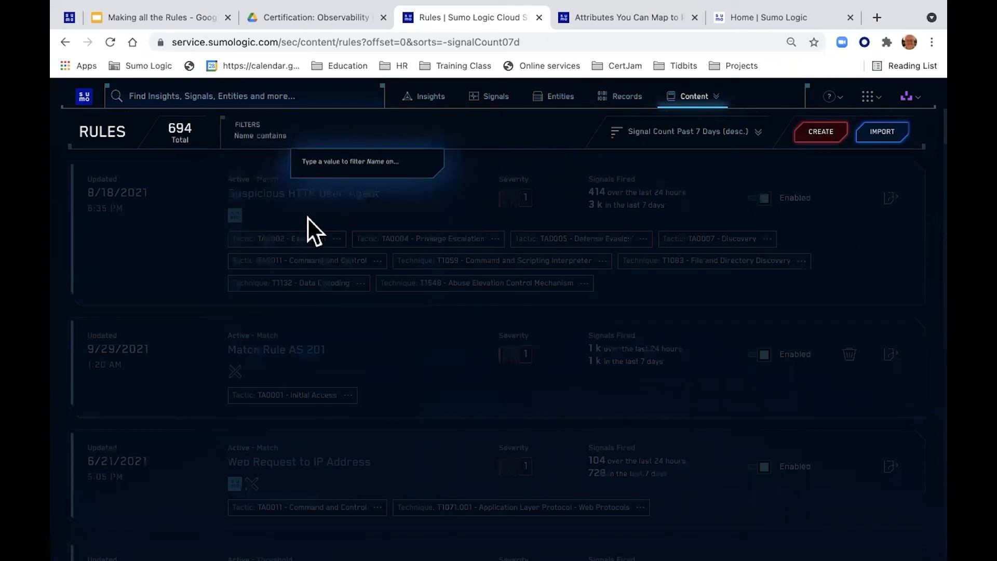
{"action": "type", "text": "jqm"}
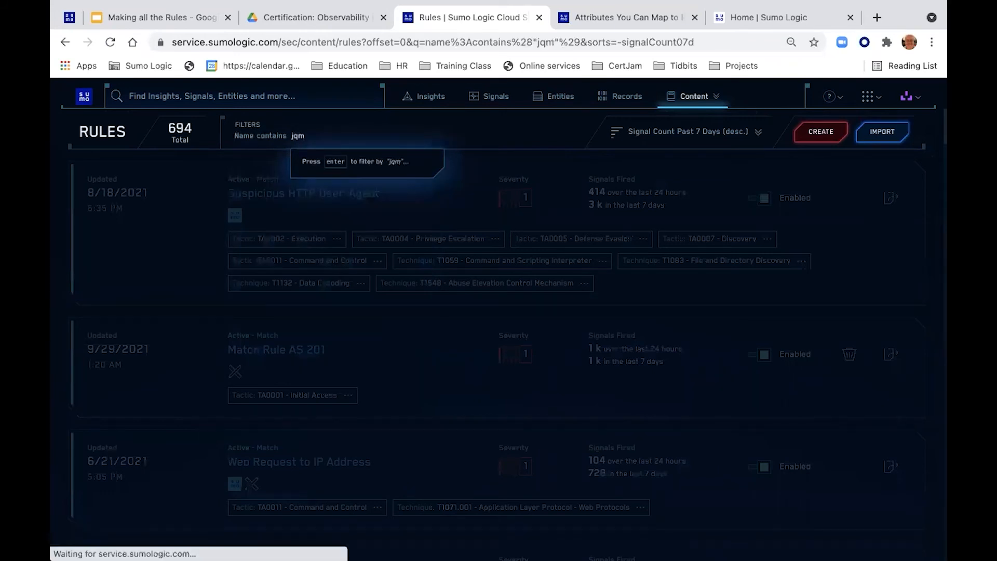
{"action": "key", "text": "Return"}
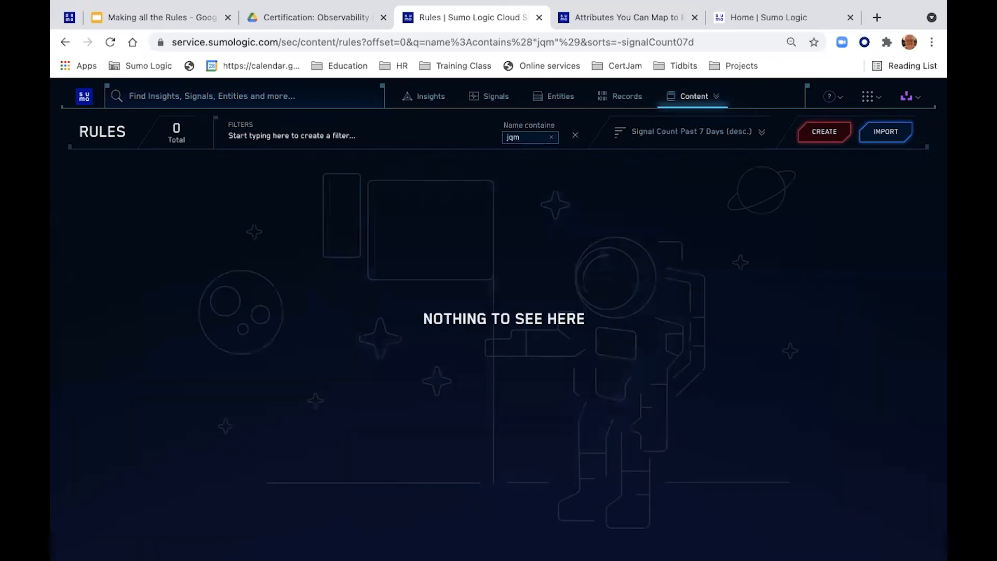
Step: Replace that filter with name contains 'jwm', then view the workbook's Step 4 instructions
{"action": "left_click", "coordinate": [552, 137]}
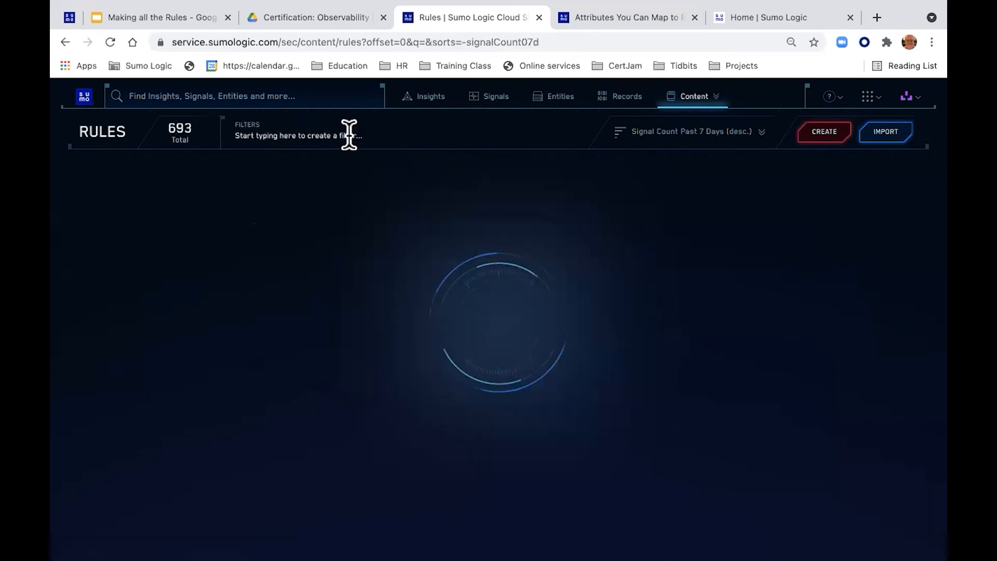
{"action": "left_click", "coordinate": [333, 134]}
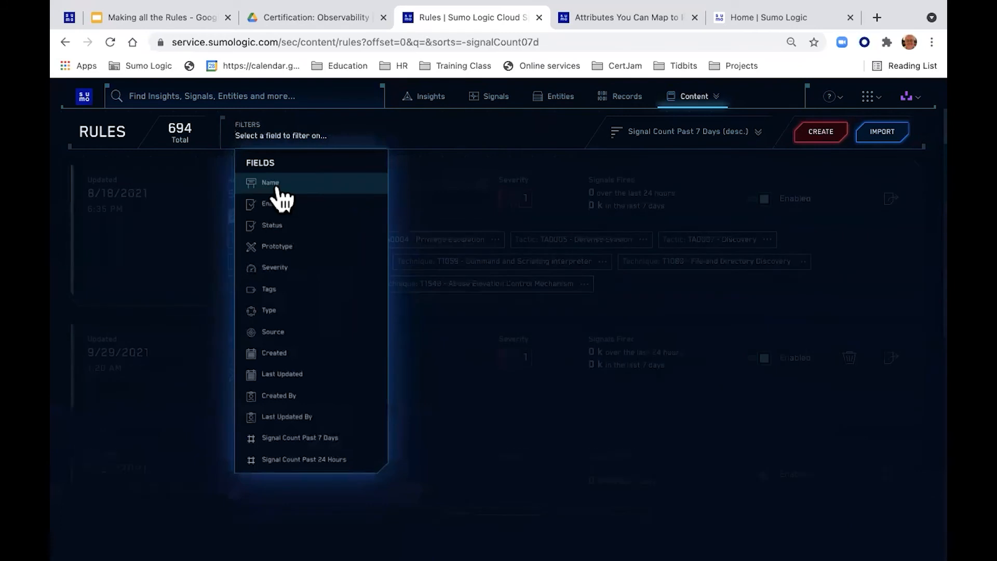
{"action": "left_click", "coordinate": [323, 182]}
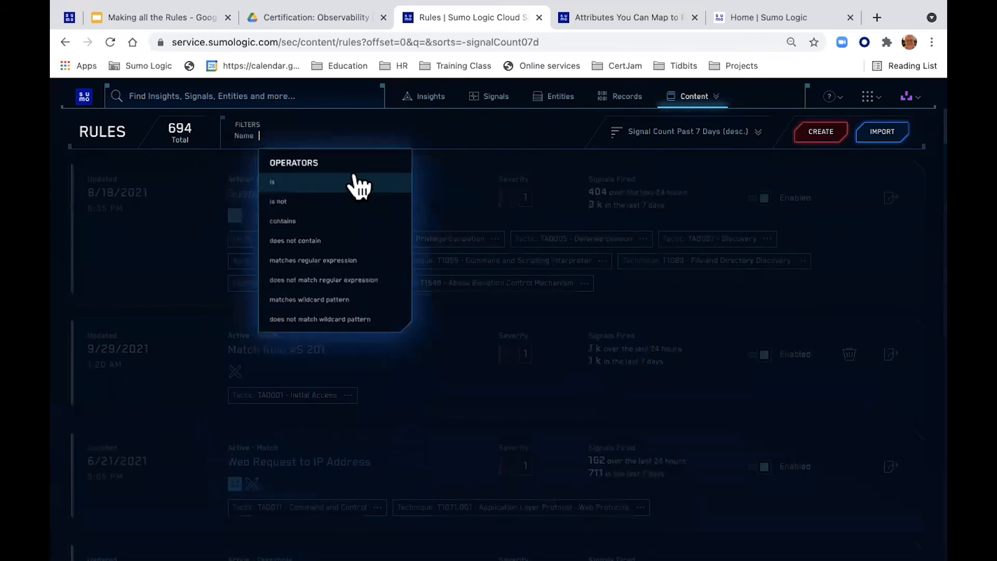
{"action": "left_click", "coordinate": [318, 222]}
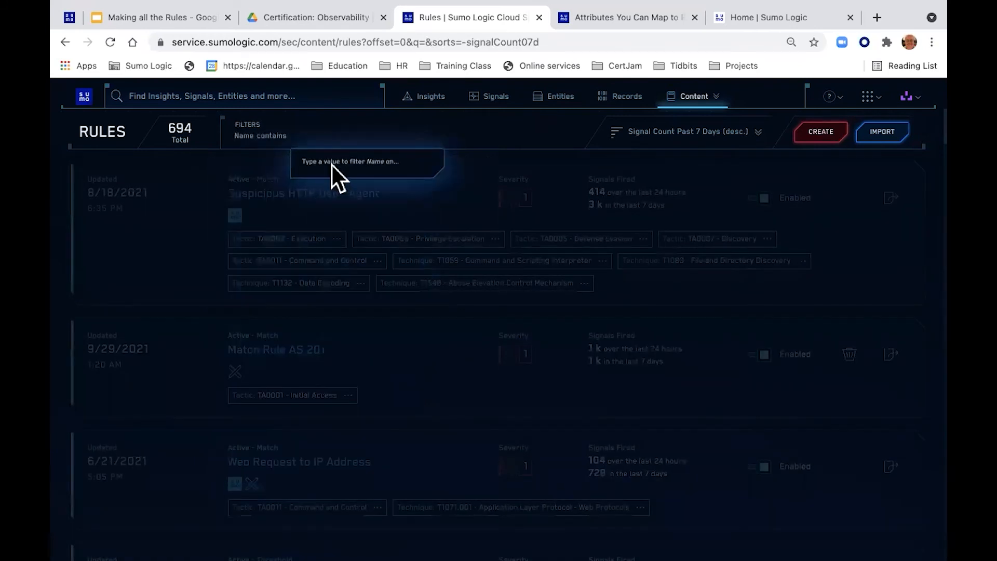
{"action": "type", "text": "jwm"}
{"action": "key", "text": "Return"}
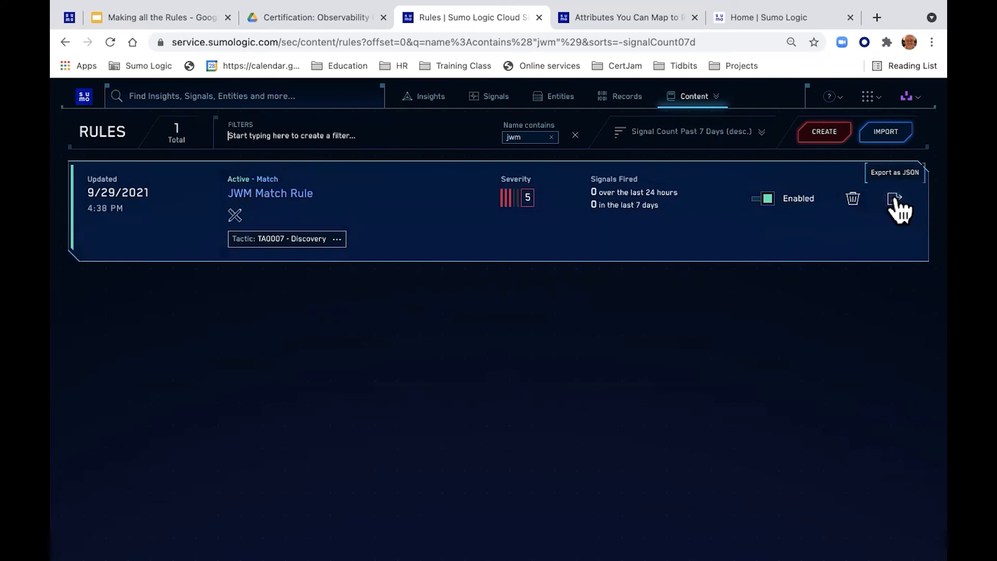
{"action": "key", "text": "ctrl+Right"}
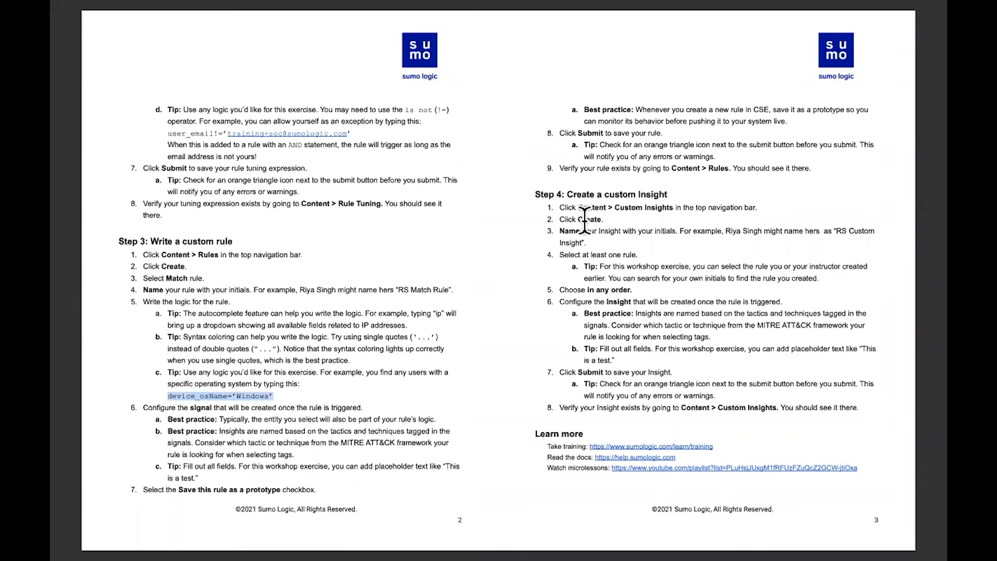
Step: Return to Sumo Logic and start a new blank insight from Content > Custom Insights
{"action": "key", "text": "ctrl+Left"}
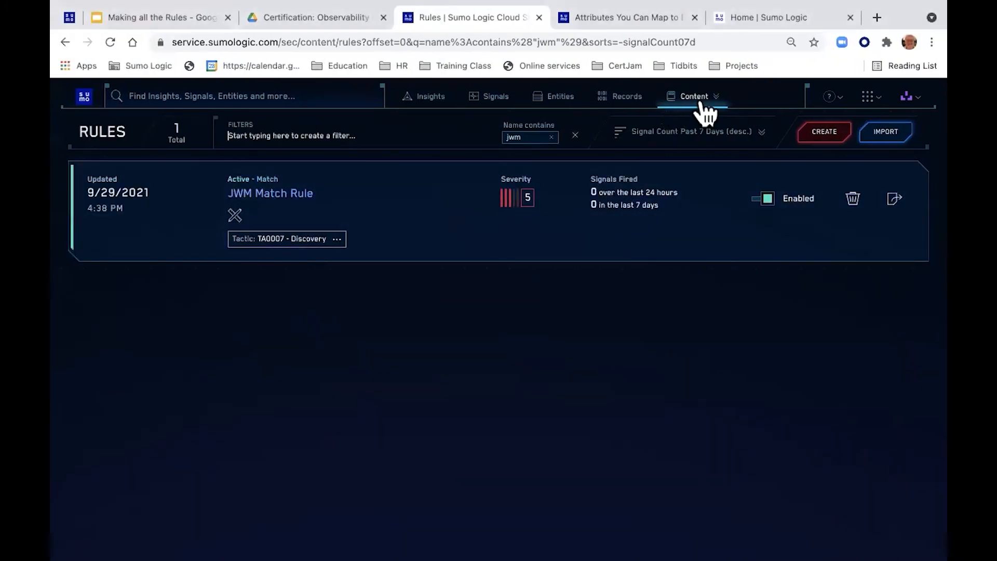
{"action": "left_click", "coordinate": [702, 104]}
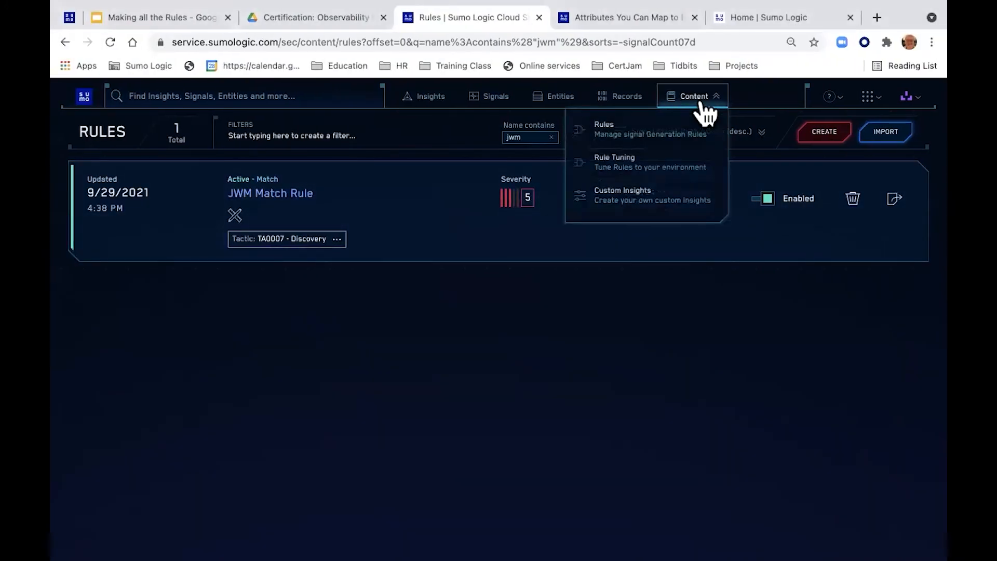
{"action": "left_click", "coordinate": [646, 197]}
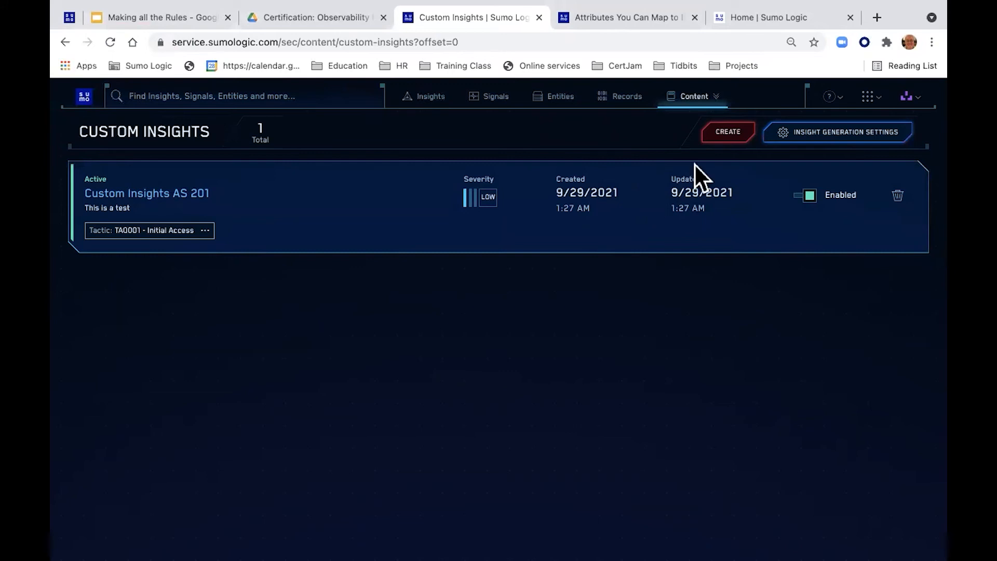
{"action": "left_click", "coordinate": [729, 133]}
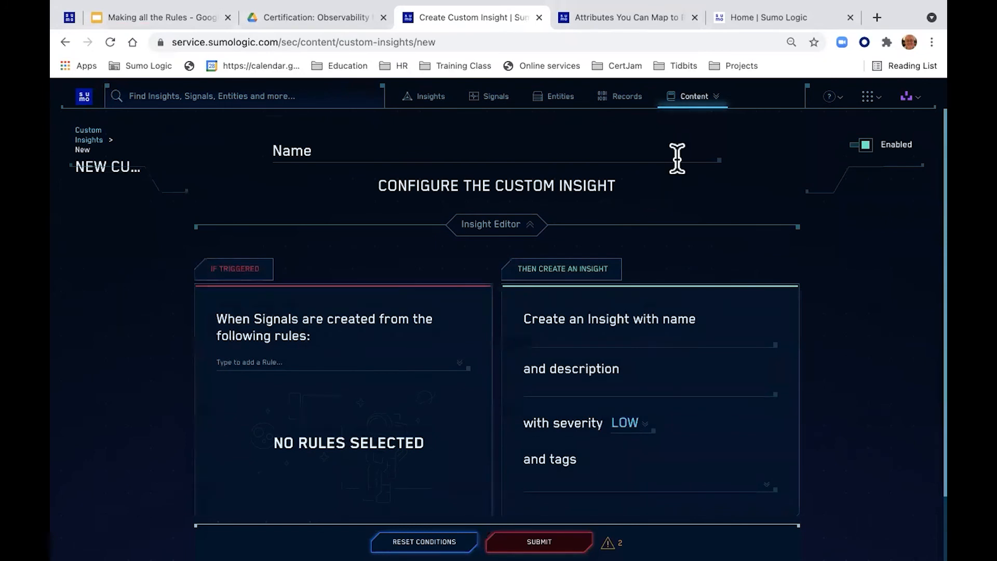
Step: Add JWM Match Rule as the triggering rule and name the insight 'JWM Custom Insight'
{"action": "left_click", "coordinate": [297, 358]}
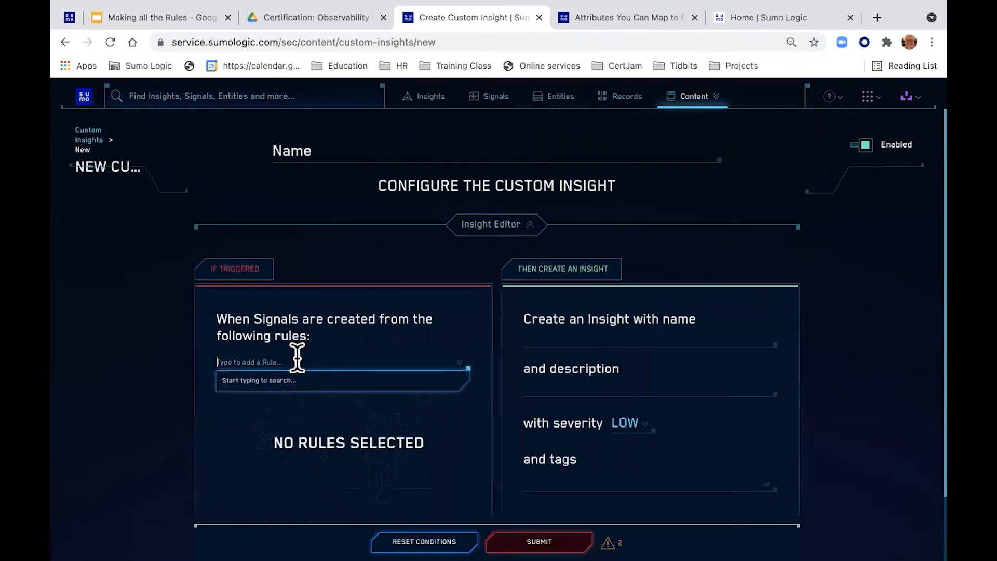
{"action": "type", "text": "jwm"}
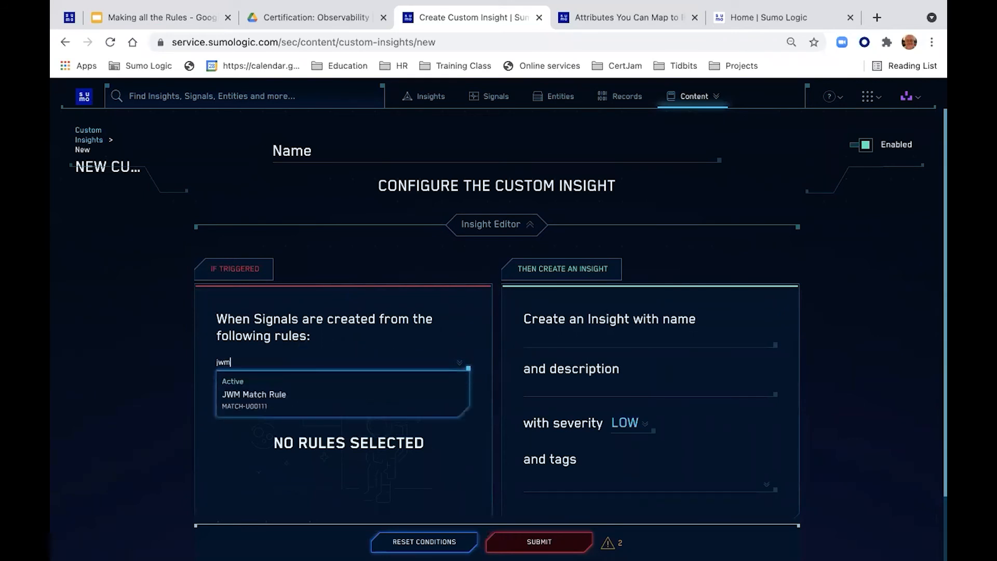
{"action": "left_click", "coordinate": [263, 401]}
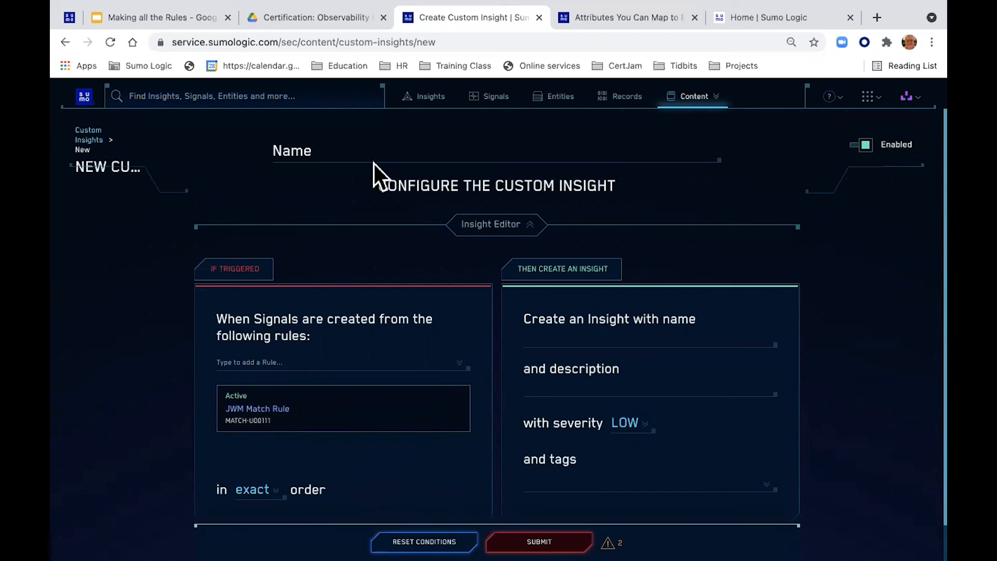
{"action": "left_click", "coordinate": [347, 152]}
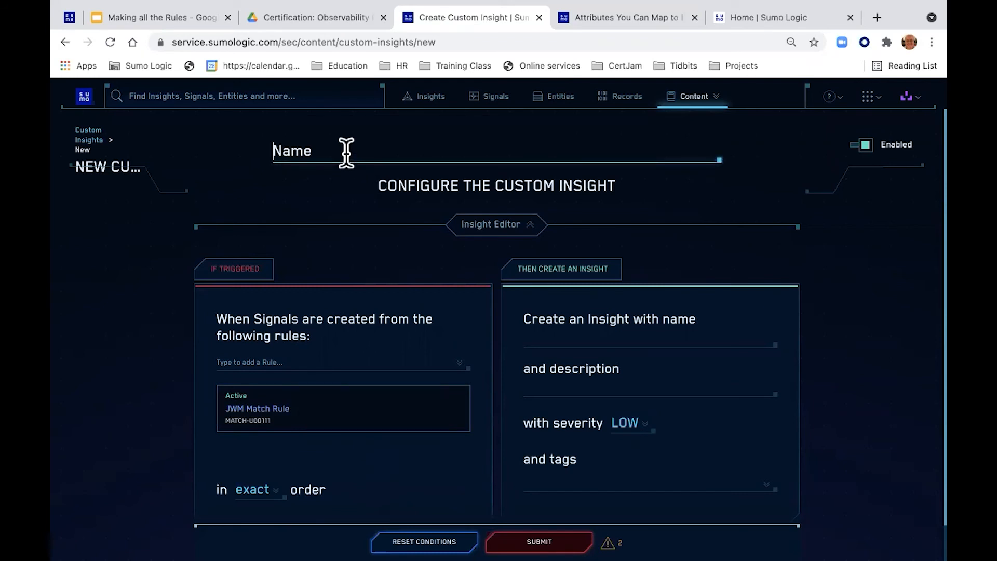
{"action": "type", "text": "JWM"}
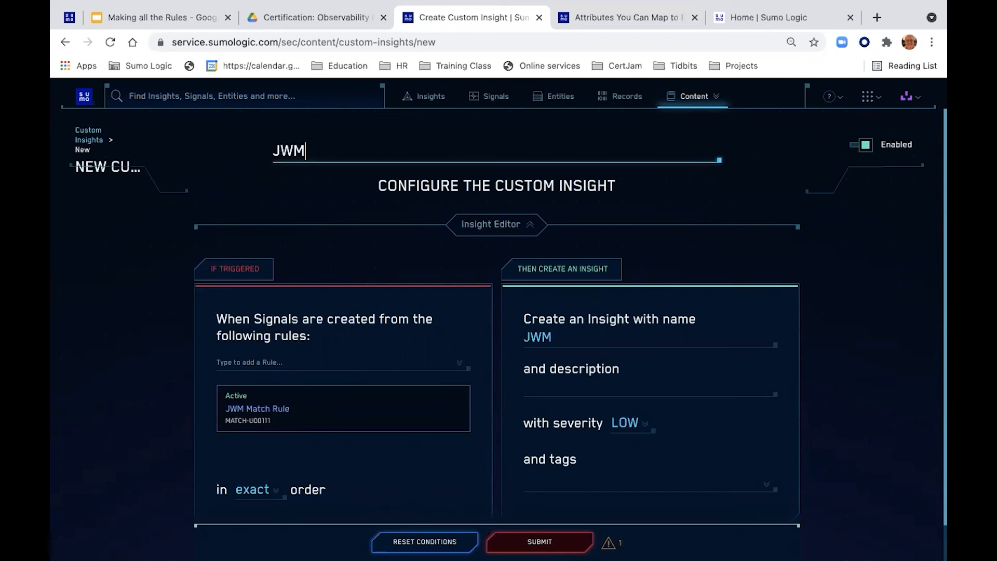
{"action": "type", "text": " Custom In"}
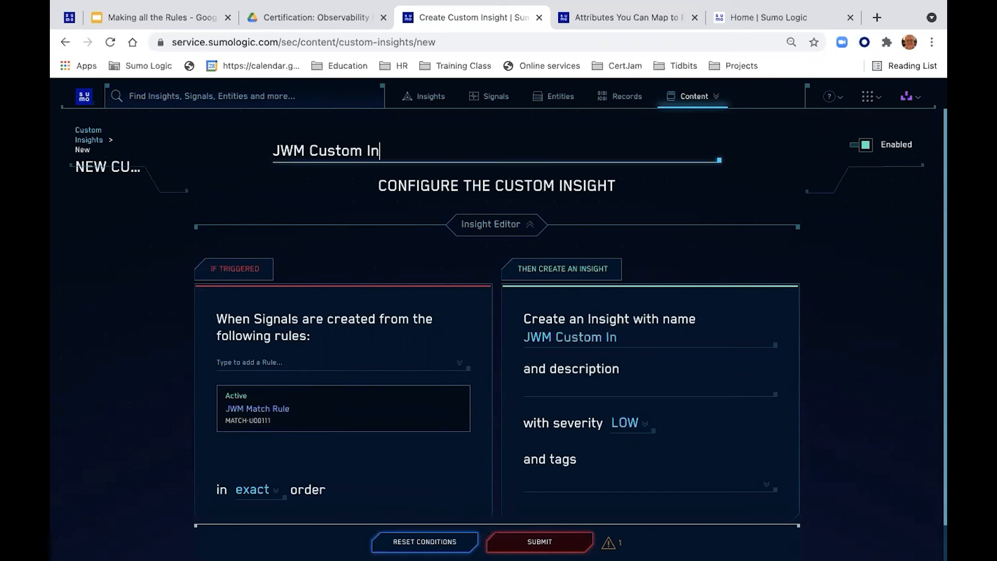
{"action": "type", "text": "sight"}
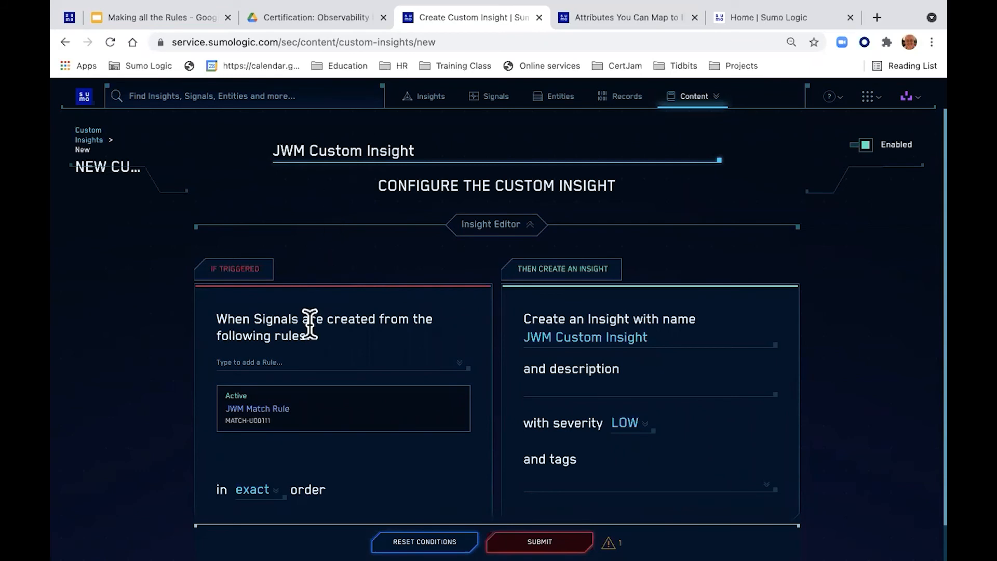
Step: Keep the rules in exact order and enter the description 'We got us a windows machine'
{"action": "left_click", "coordinate": [256, 362]}
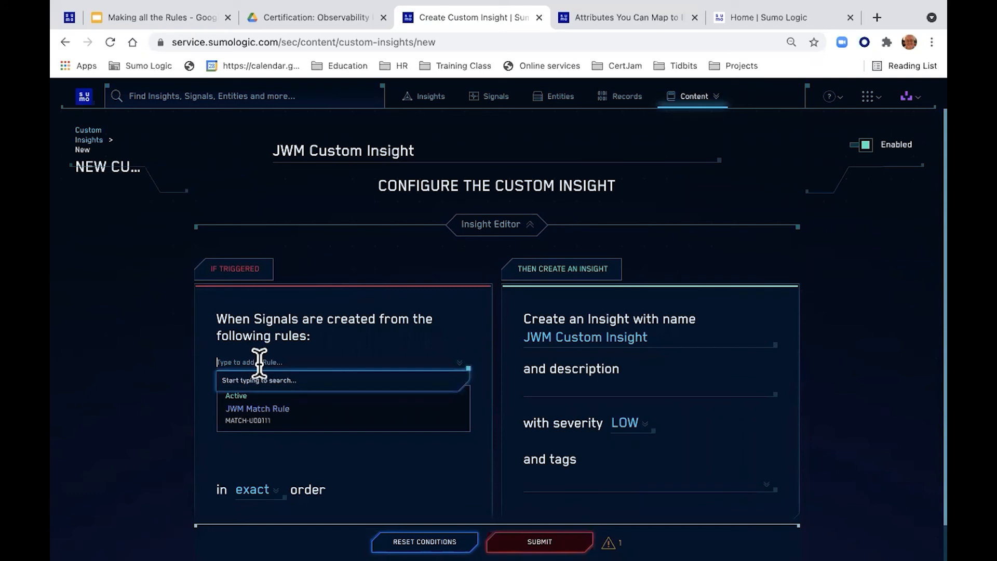
{"action": "left_click", "coordinate": [255, 490]}
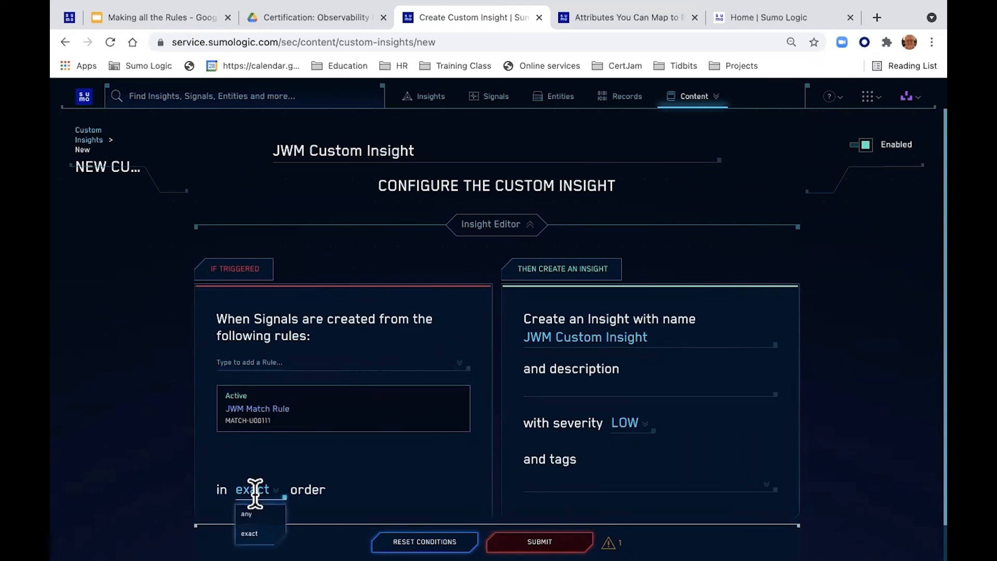
{"action": "left_click", "coordinate": [334, 475]}
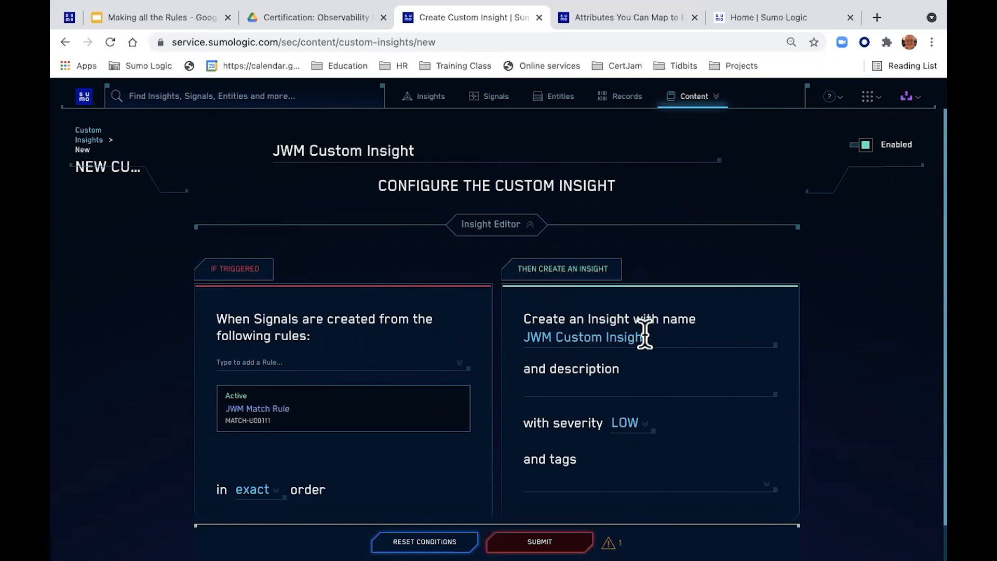
{"action": "mouse_move", "coordinate": [611, 542]}
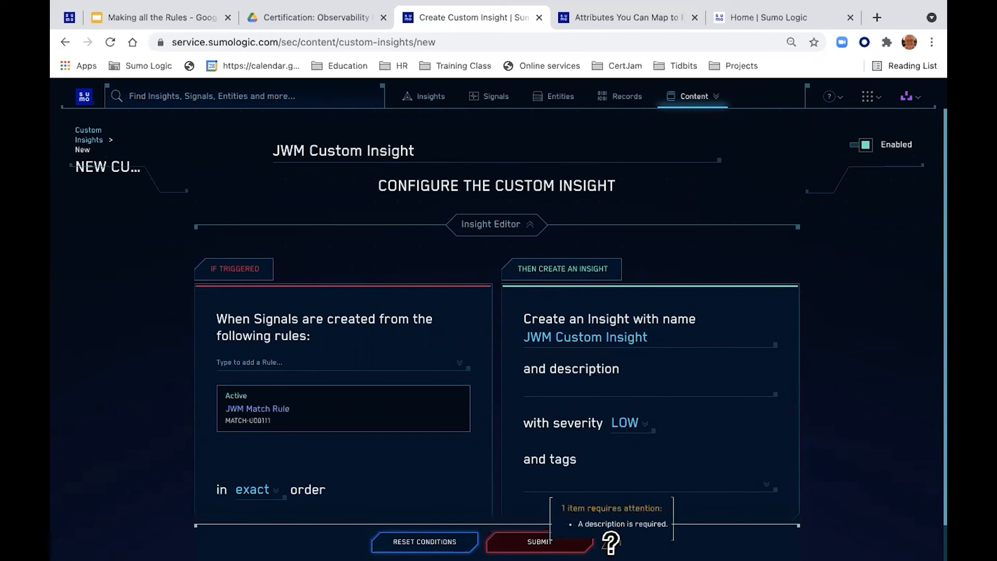
{"action": "left_click", "coordinate": [580, 389]}
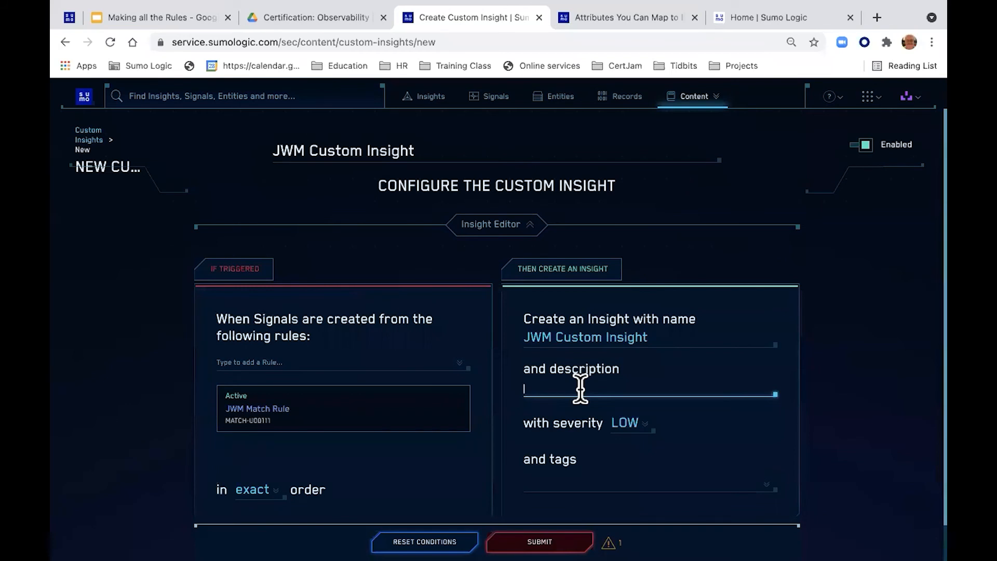
{"action": "type", "text": "We got us a windows machine"}
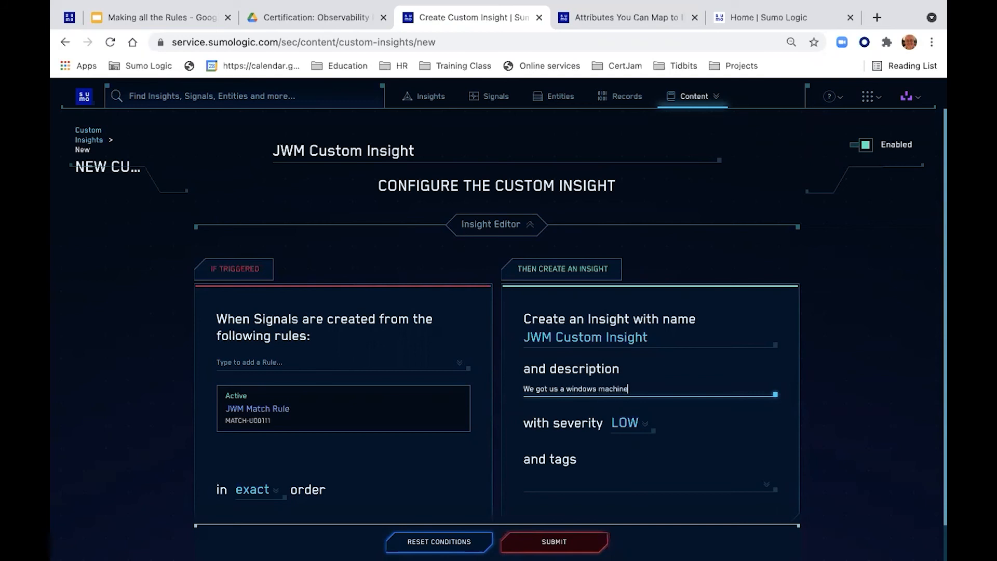
Step: Keep severity Low, add the Tactic tag TA0007 - Discovery, and submit the insight
{"action": "left_click", "coordinate": [622, 423]}
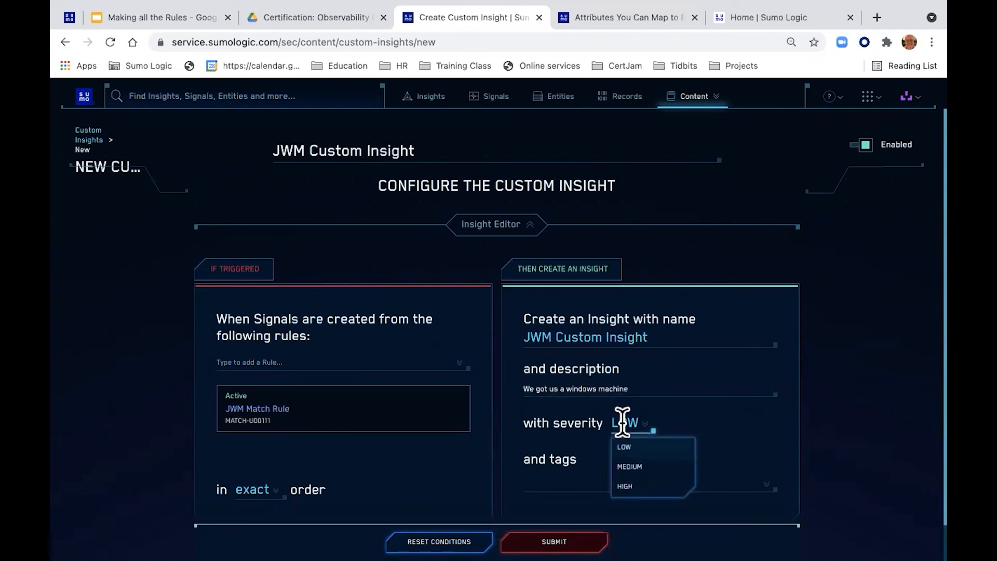
{"action": "left_click", "coordinate": [650, 445]}
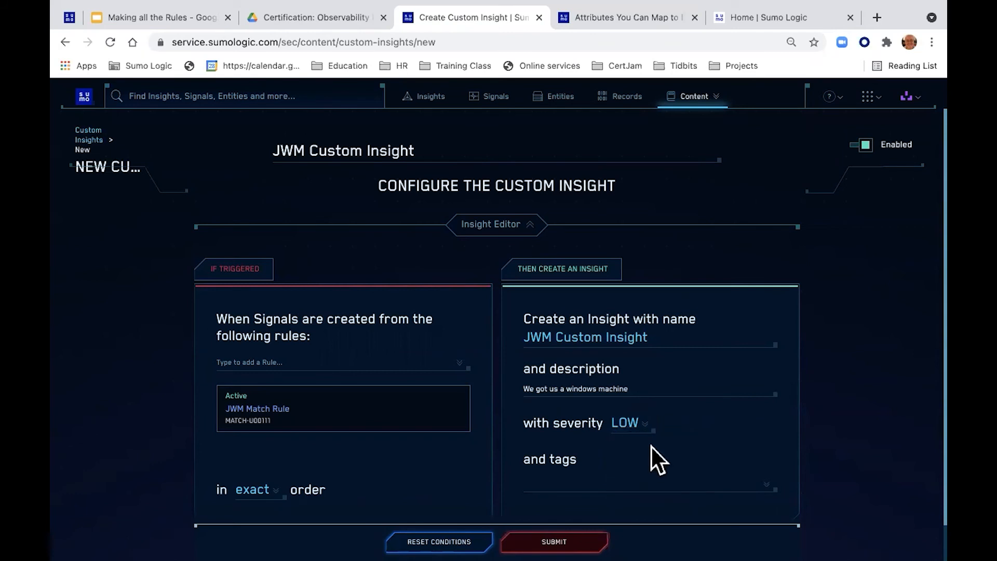
{"action": "left_click", "coordinate": [573, 485]}
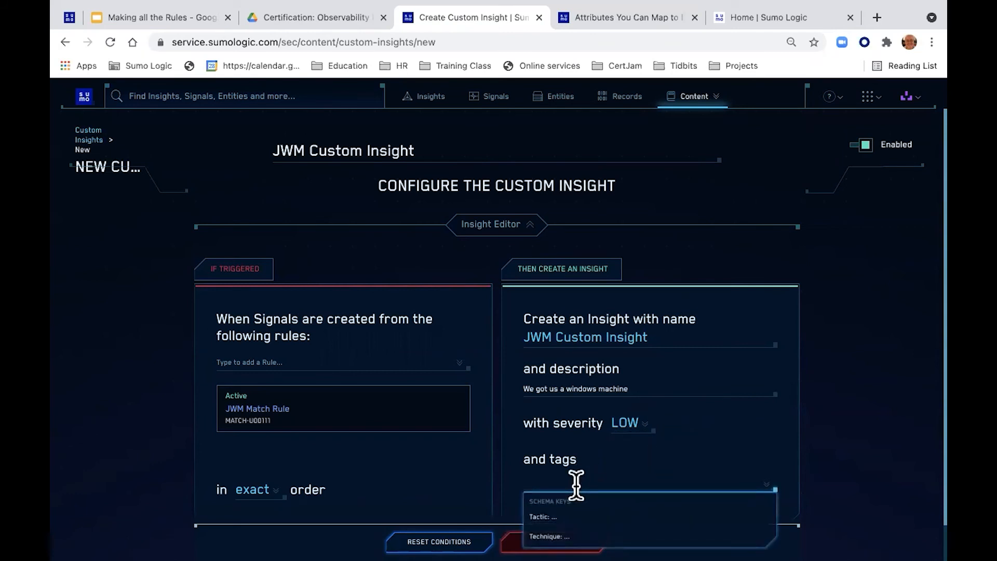
{"action": "left_click", "coordinate": [550, 512]}
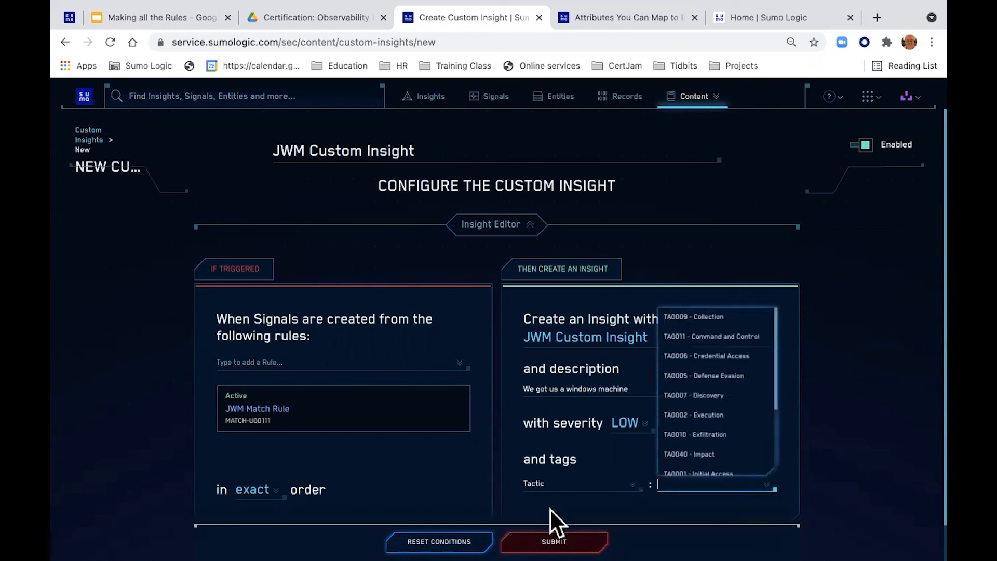
{"action": "left_click", "coordinate": [705, 395]}
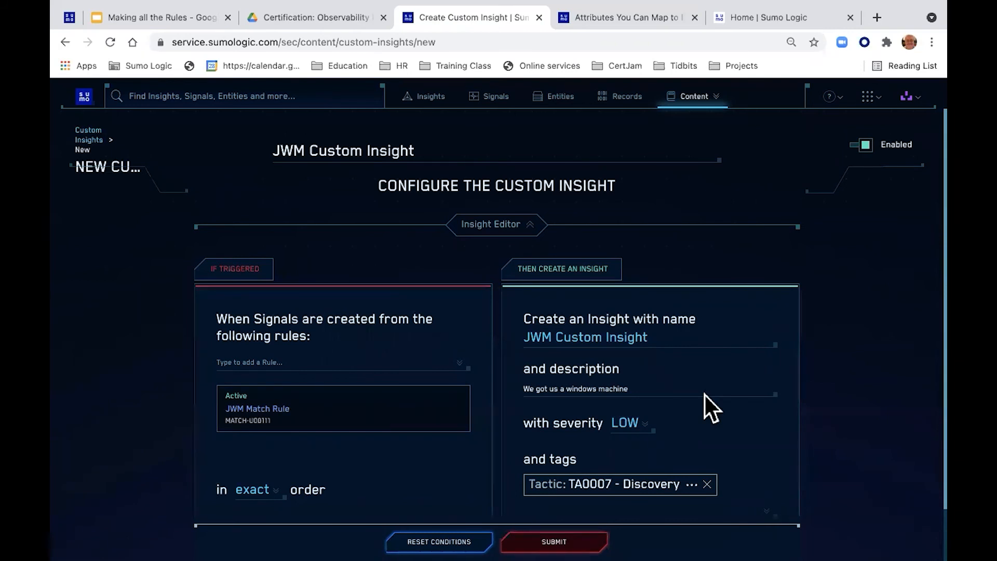
{"action": "scroll", "coordinate": [755, 325], "scroll_direction": "down", "scroll_amount": 2}
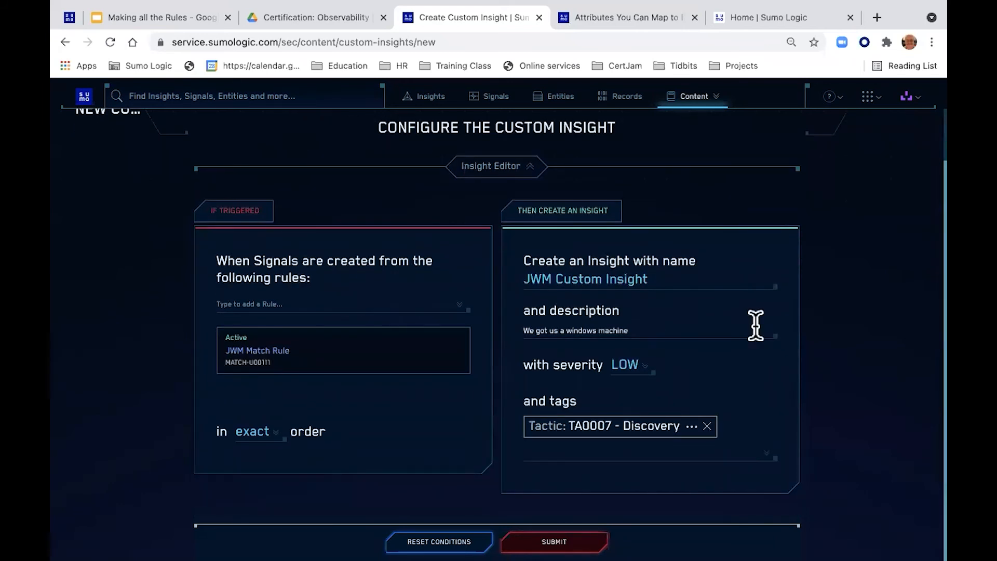
{"action": "left_click", "coordinate": [560, 524]}
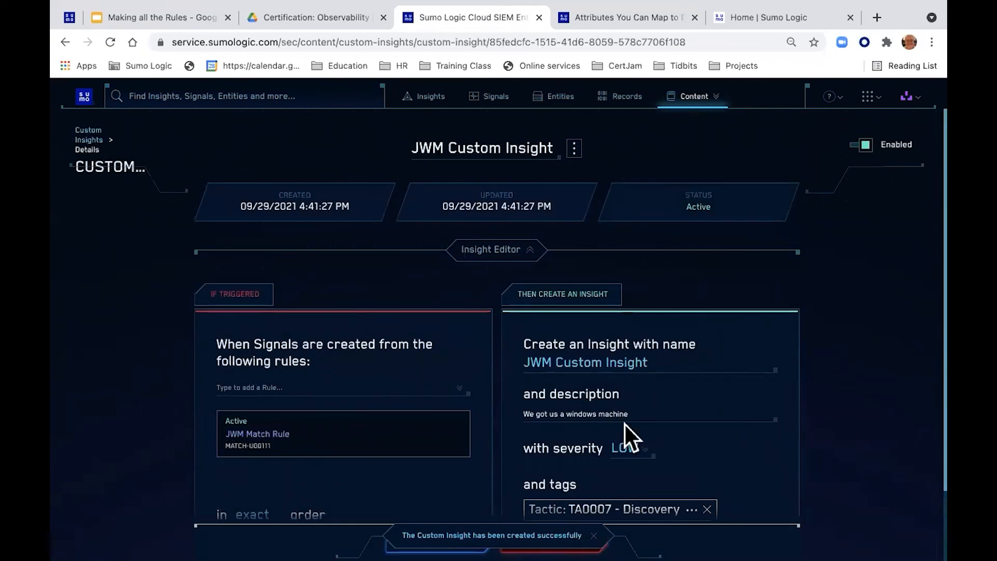
Step: Verify JWM Custom Insight is listed under Custom Insights, then return to the Making all the Rules deck
{"action": "left_click", "coordinate": [718, 104]}
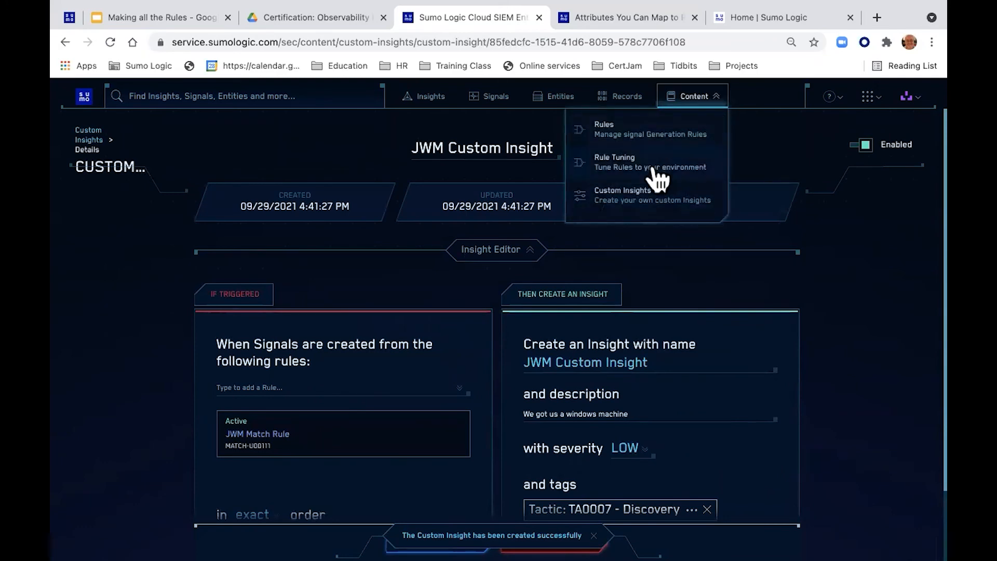
{"action": "left_click", "coordinate": [648, 200]}
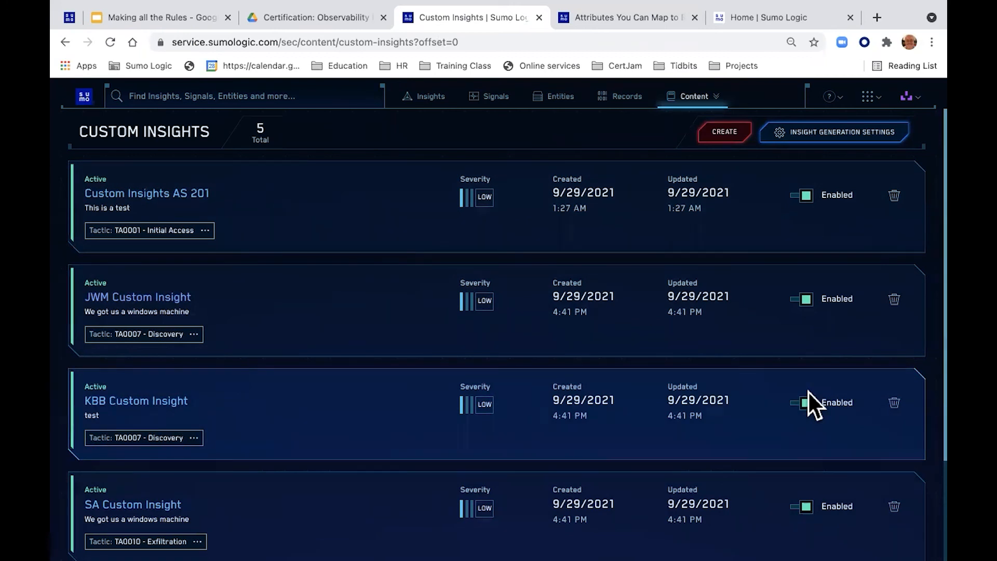
{"action": "left_click", "coordinate": [166, 18]}
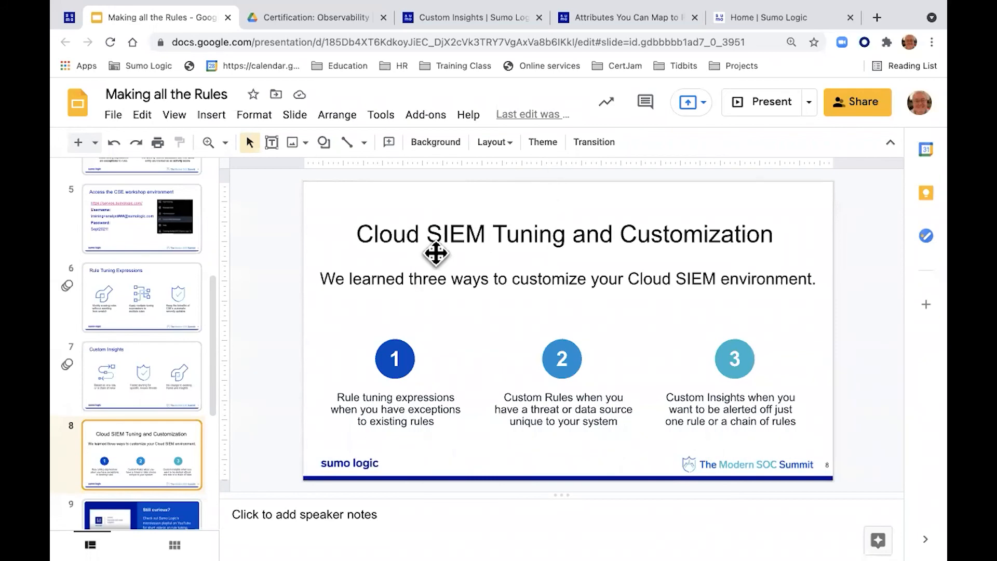
Step: Present the deck starting from slide 9, 'Still curious?'
{"action": "left_click", "coordinate": [176, 508]}
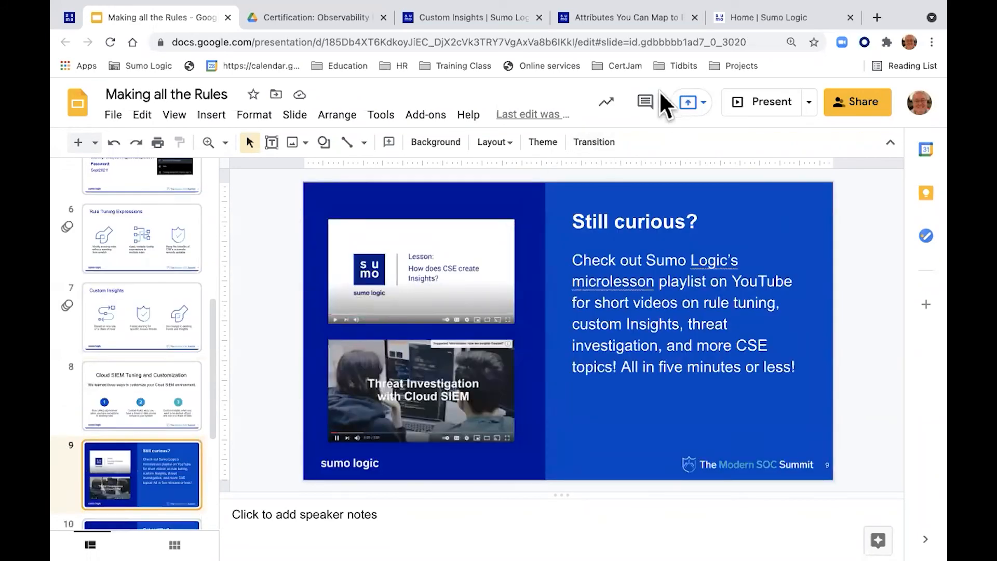
{"action": "left_click", "coordinate": [772, 101]}
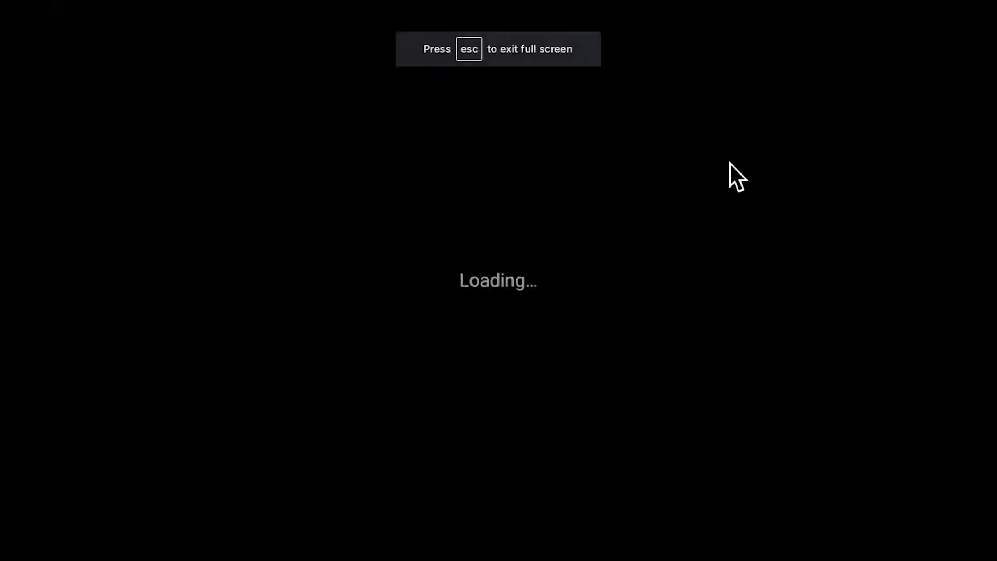